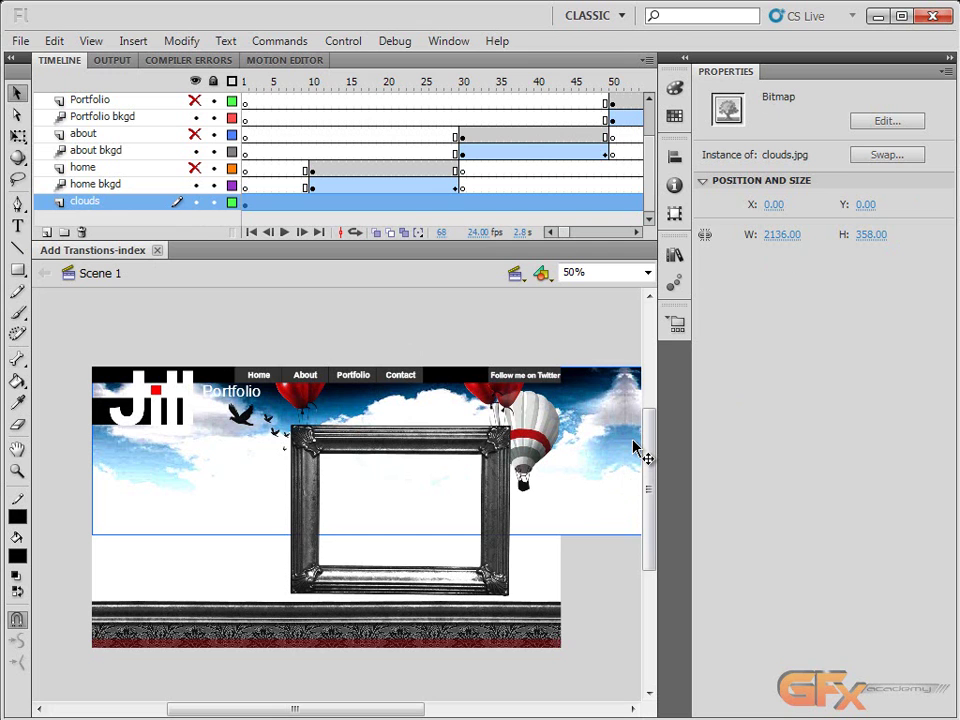
click(675, 256)
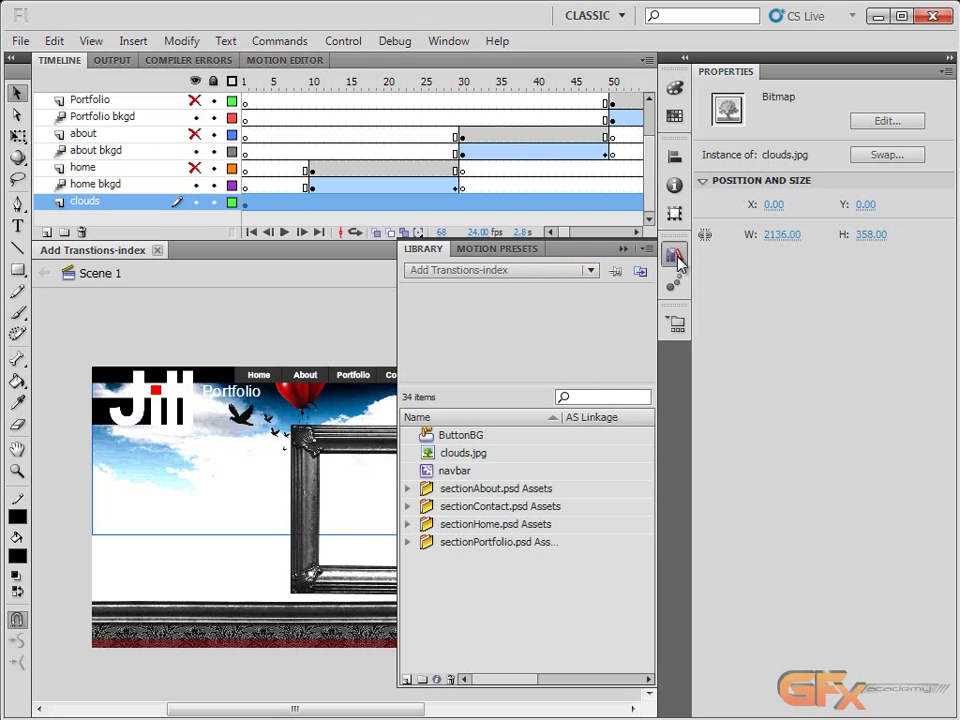
click(199, 456)
click(570, 530)
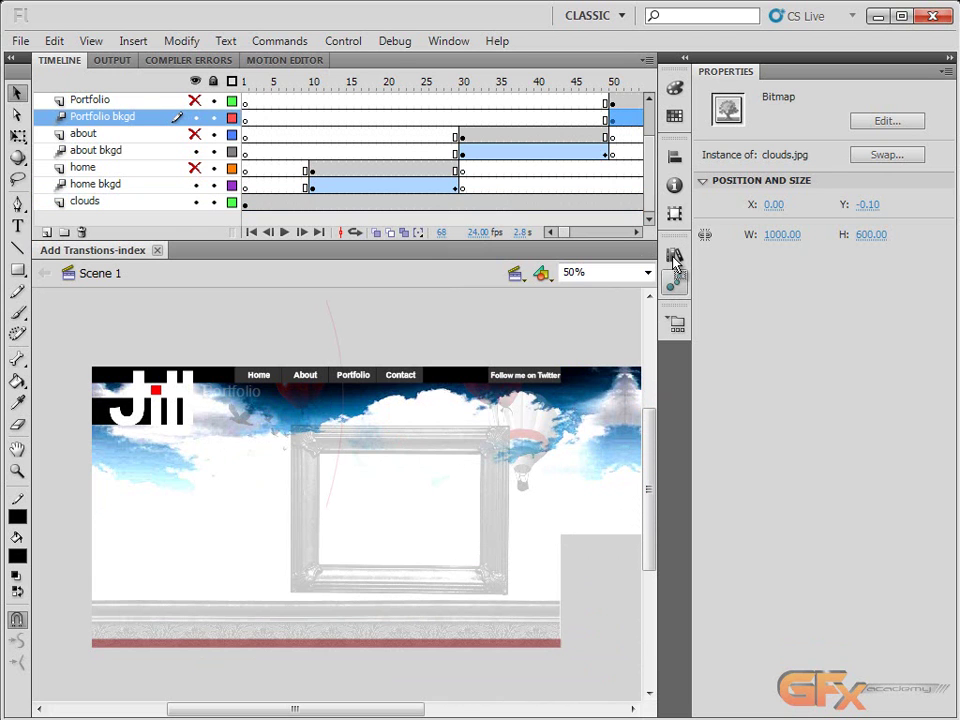
click(246, 515)
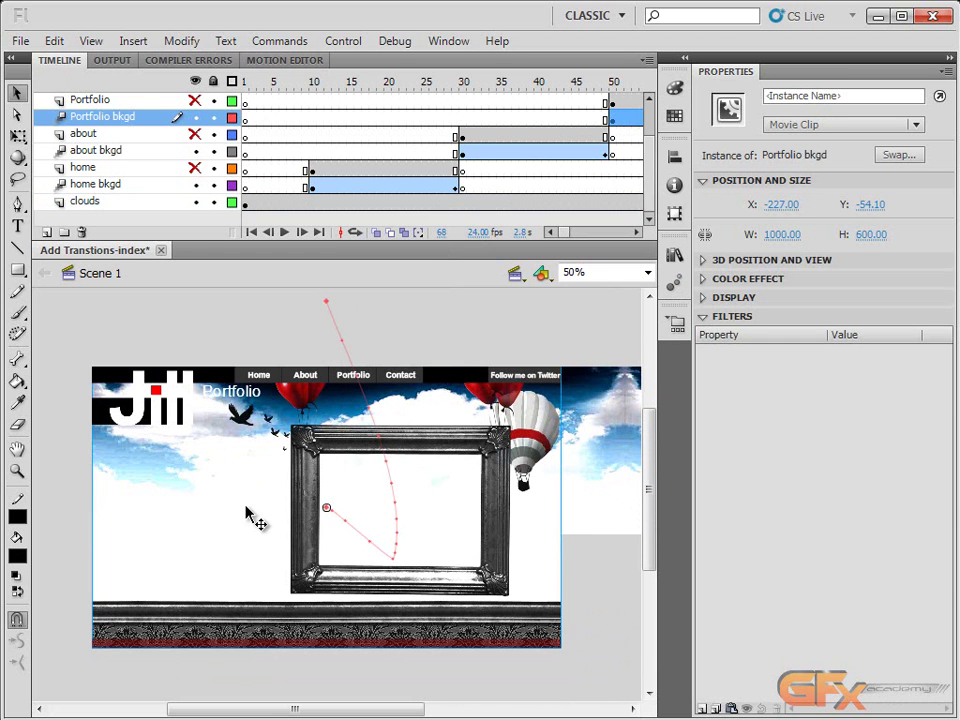
click(606, 487)
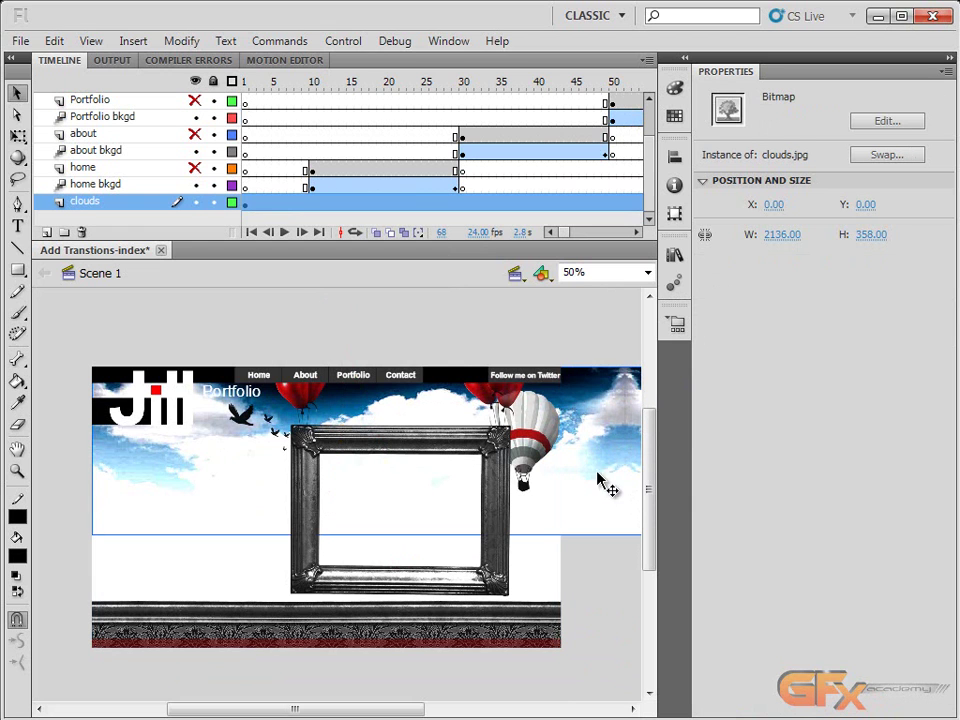
- Lock every layer except clouds and select the clouds image on the stage
click(212, 202)
click(212, 202)
click(183, 452)
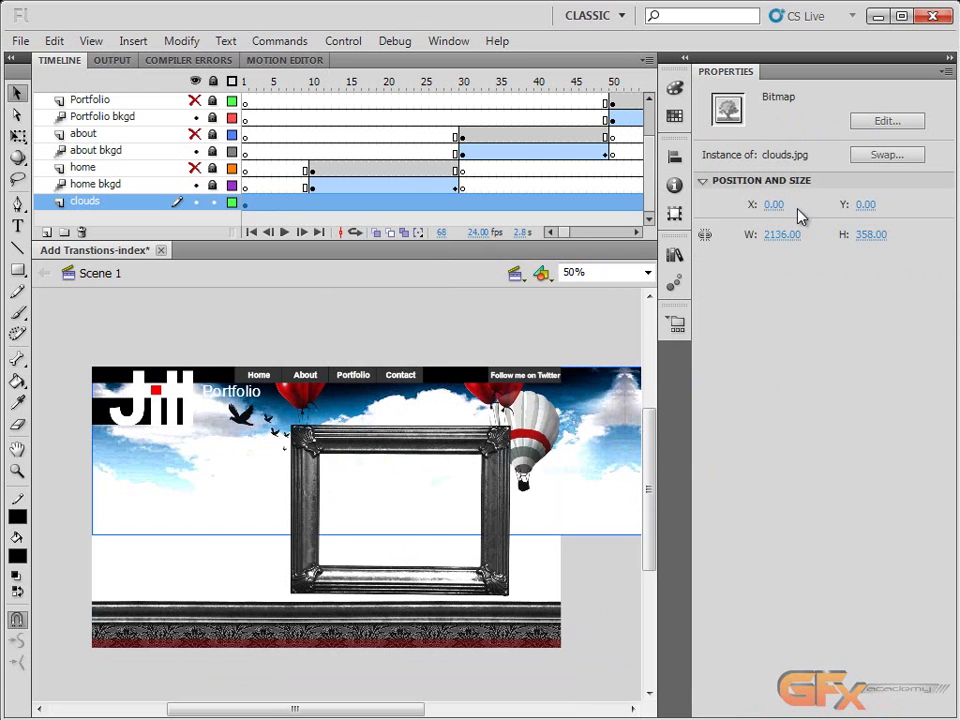
- Dock the Library panel beside Properties and collapse the Motion Presets panel
click(672, 258)
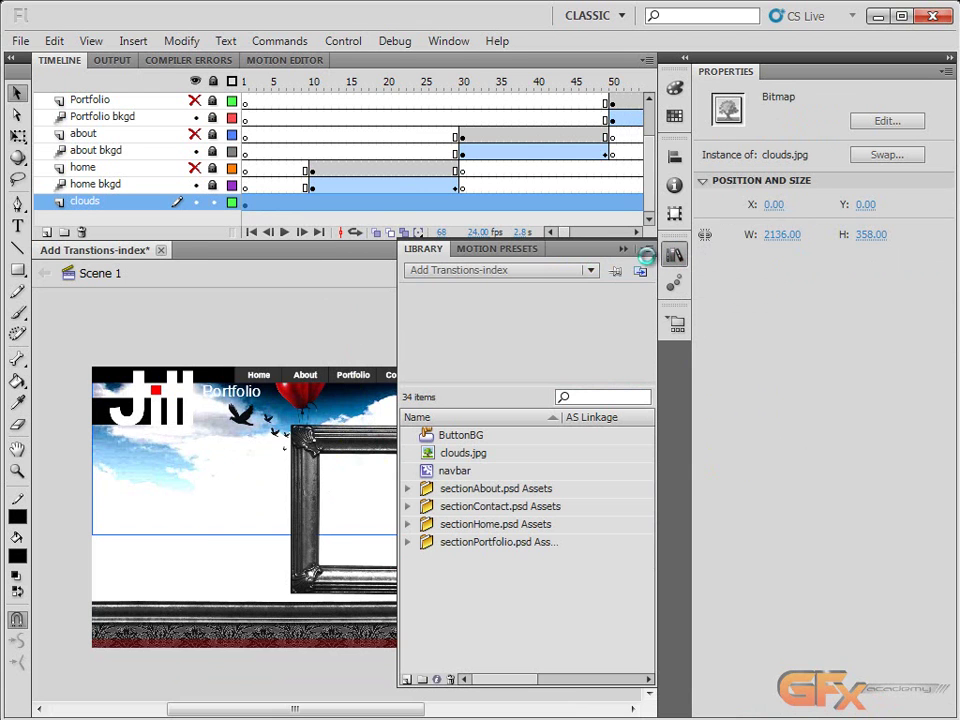
drag(424, 250, 786, 84)
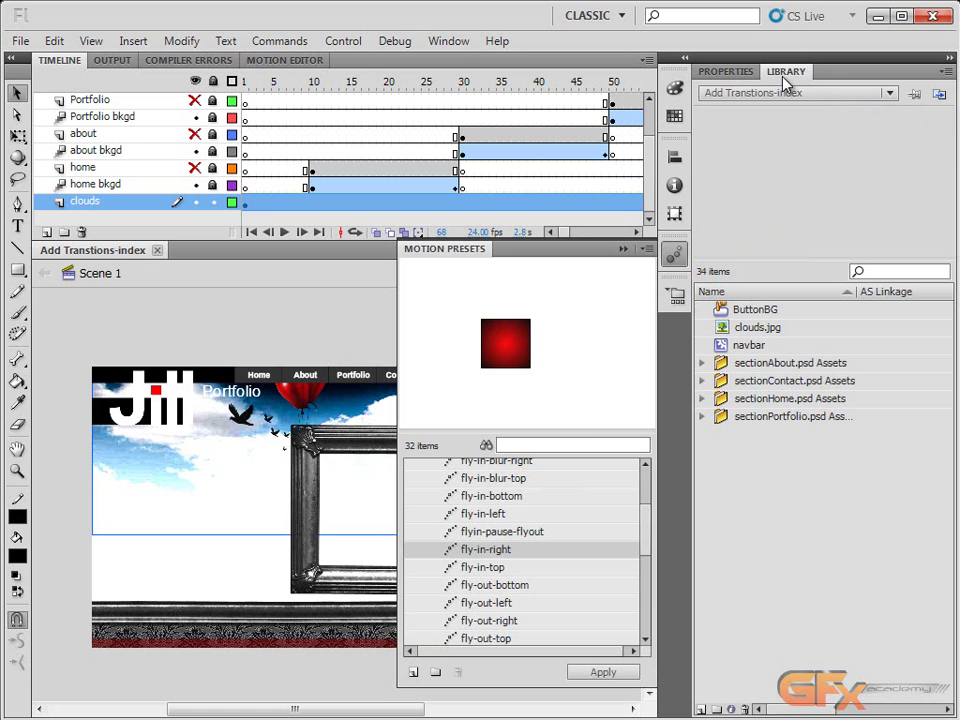
click(623, 249)
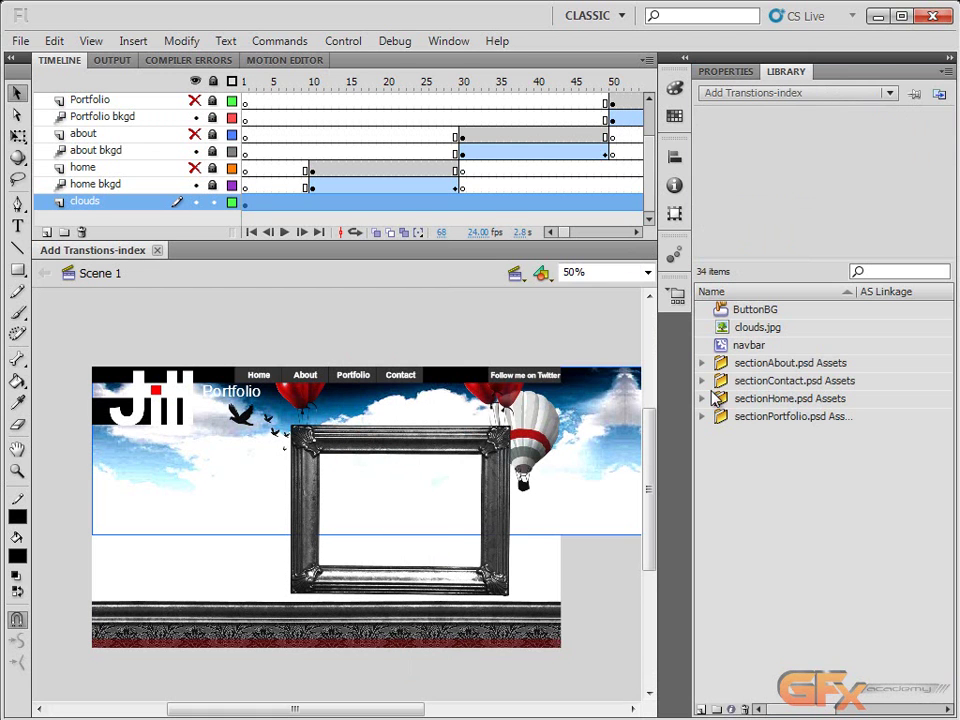
- Convert the clouds image into a Movie Clip symbol named "clouds" with top-left registration
drag(140, 470, 754, 506)
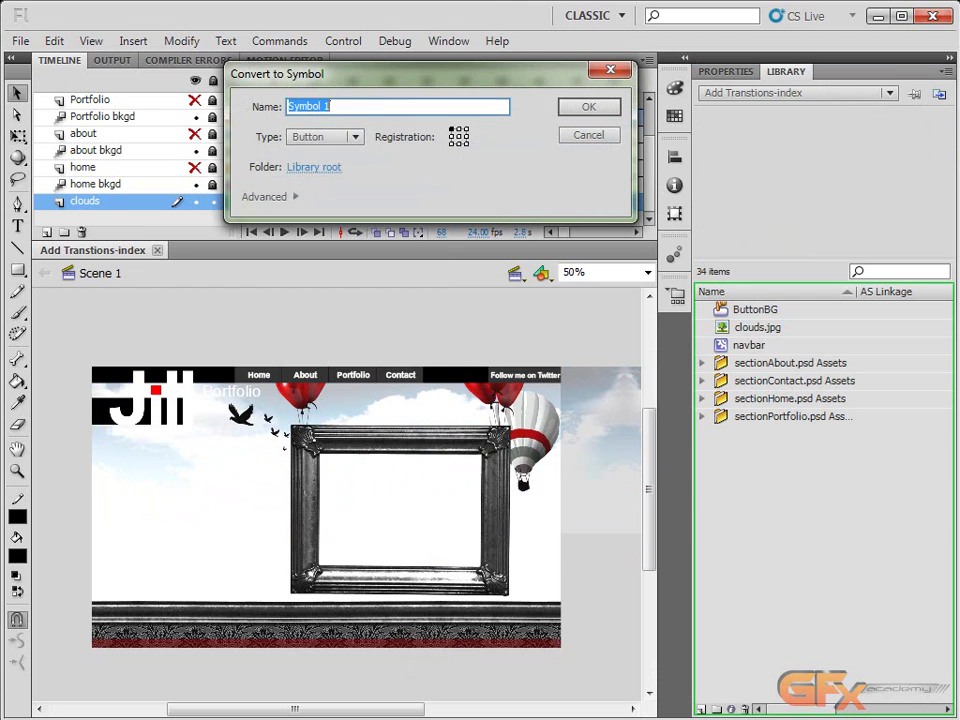
drag(428, 90, 445, 156)
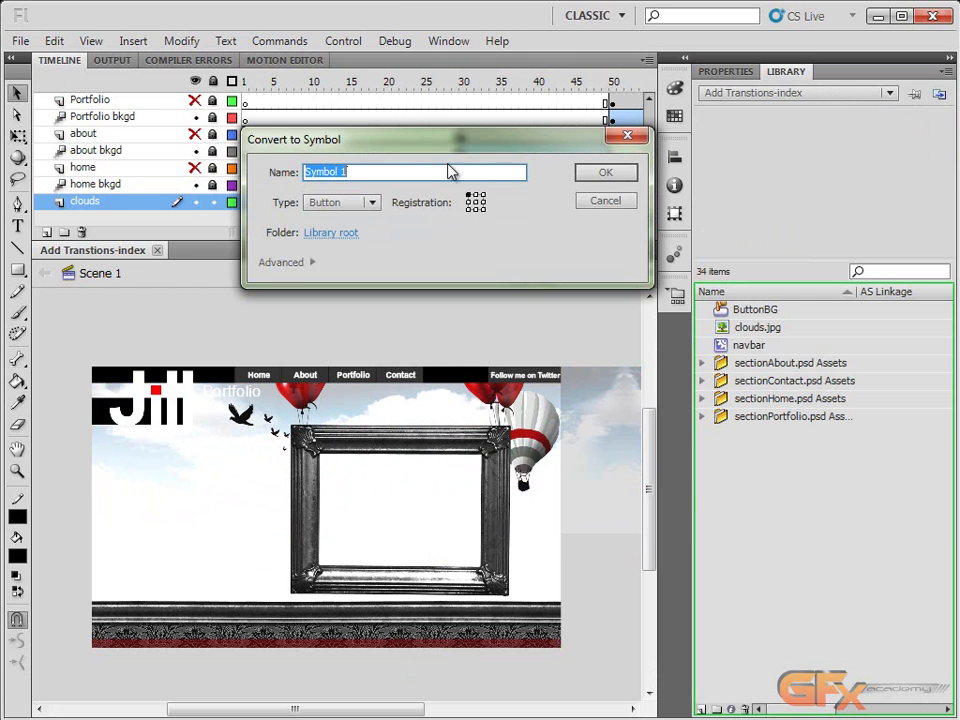
click(340, 202)
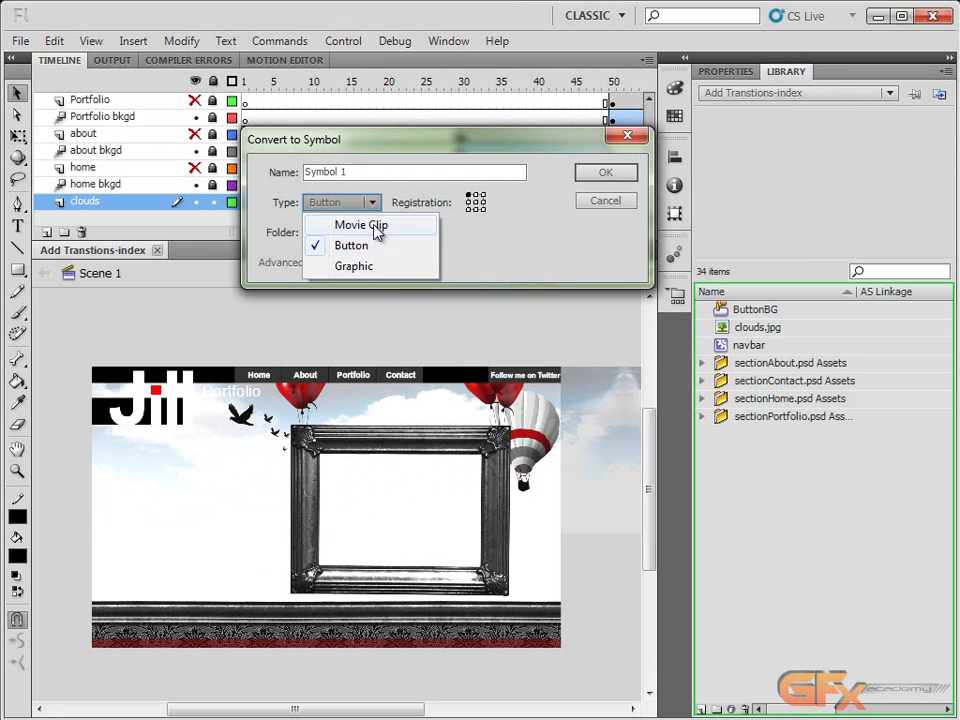
click(377, 230)
double_click(404, 172)
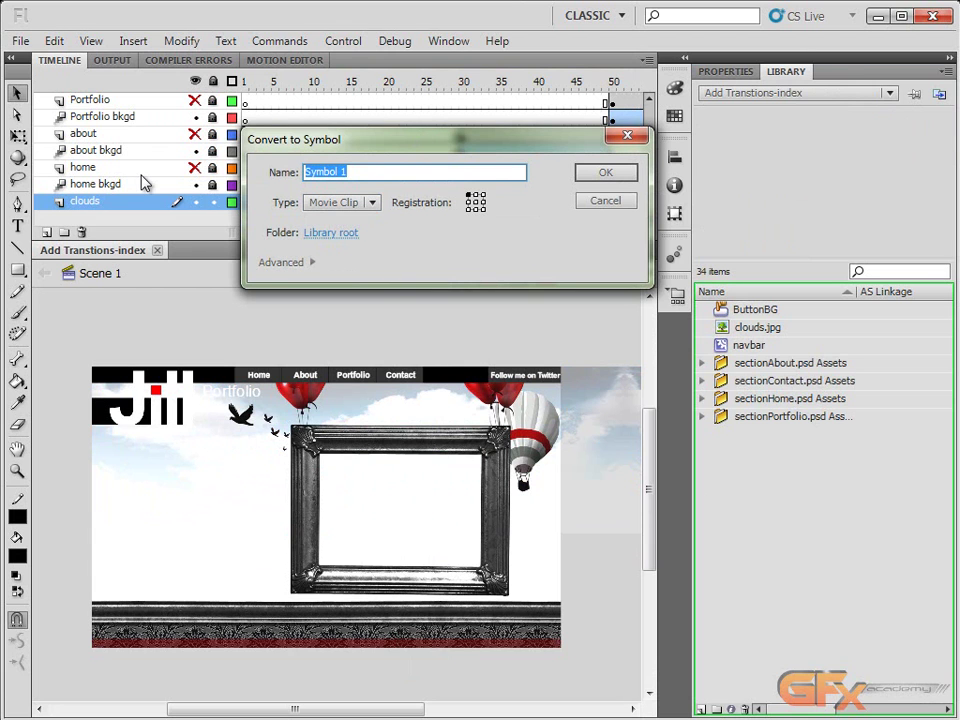
text(clouds)
click(374, 206)
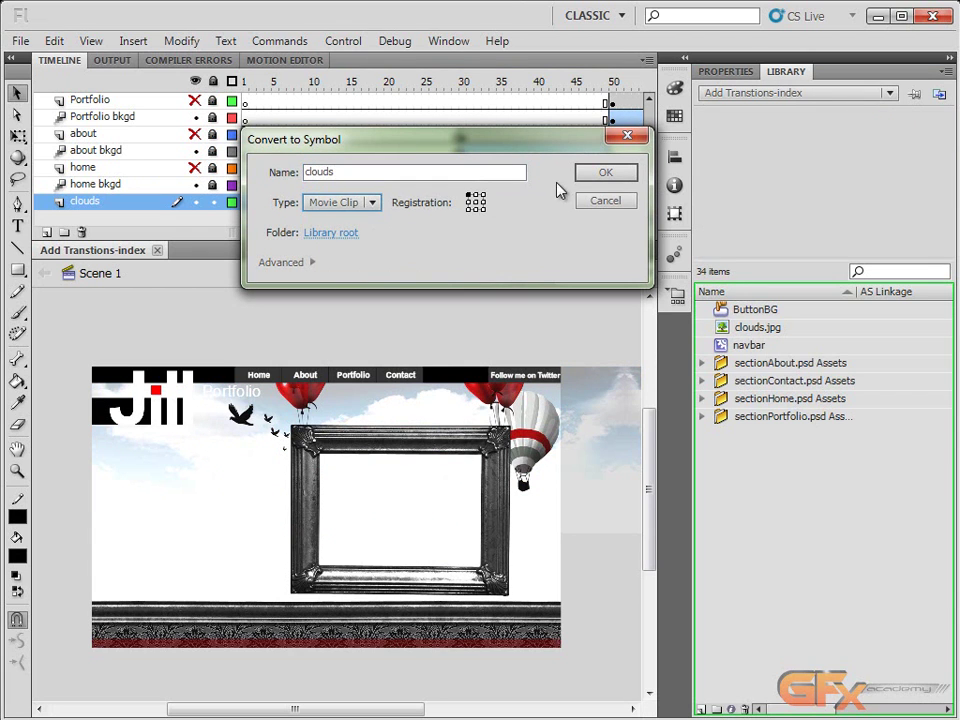
click(605, 172)
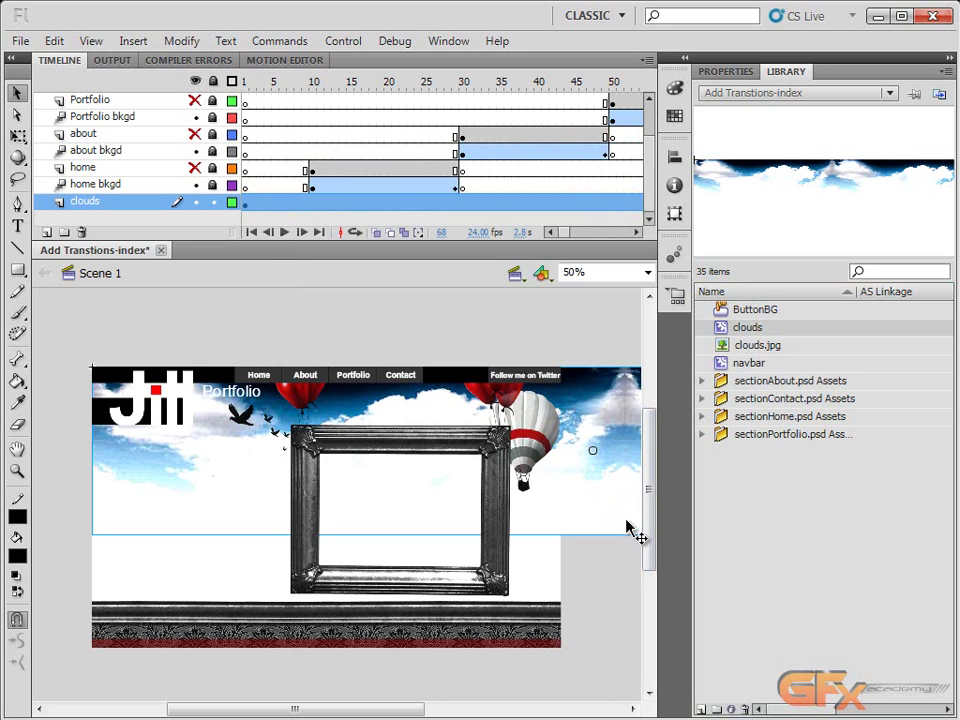
- Inspect the bitmap inside the clouds symbol and return to Scene 1
double_click(602, 462)
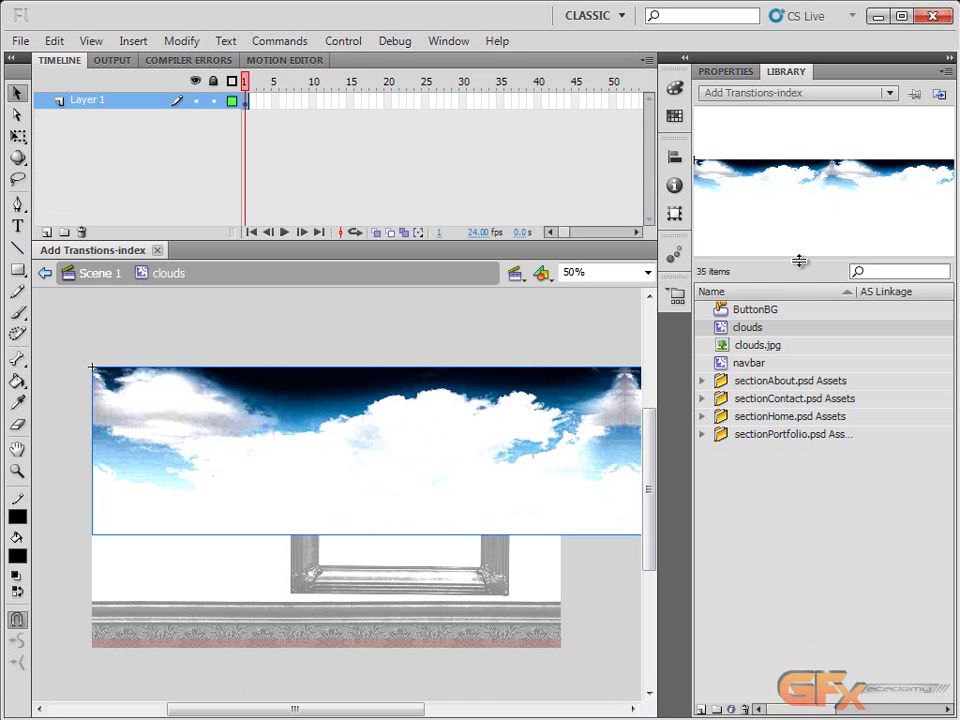
click(724, 73)
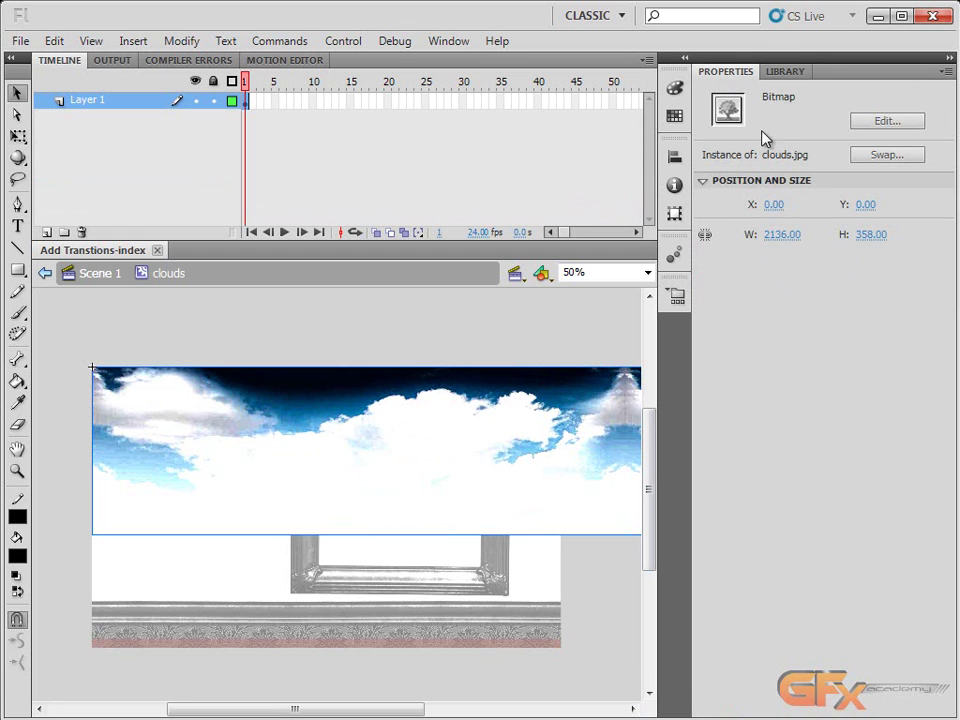
click(92, 277)
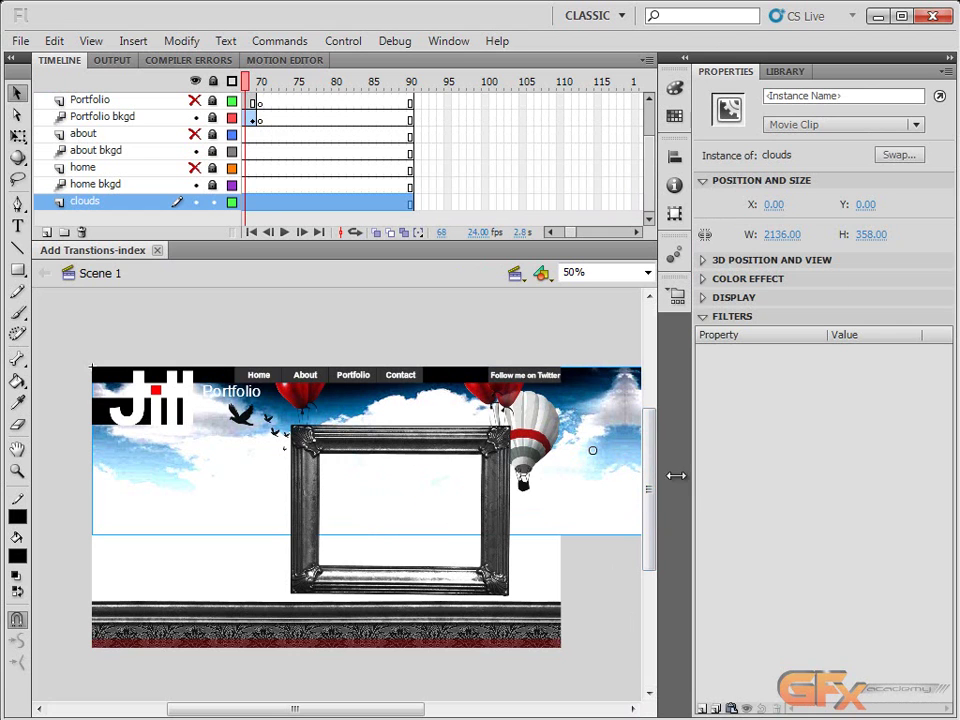
- Convert the clouds movie clip on the stage into another Movie Clip symbol named "Clouds animation"
click(785, 71)
drag(615, 461, 814, 525)
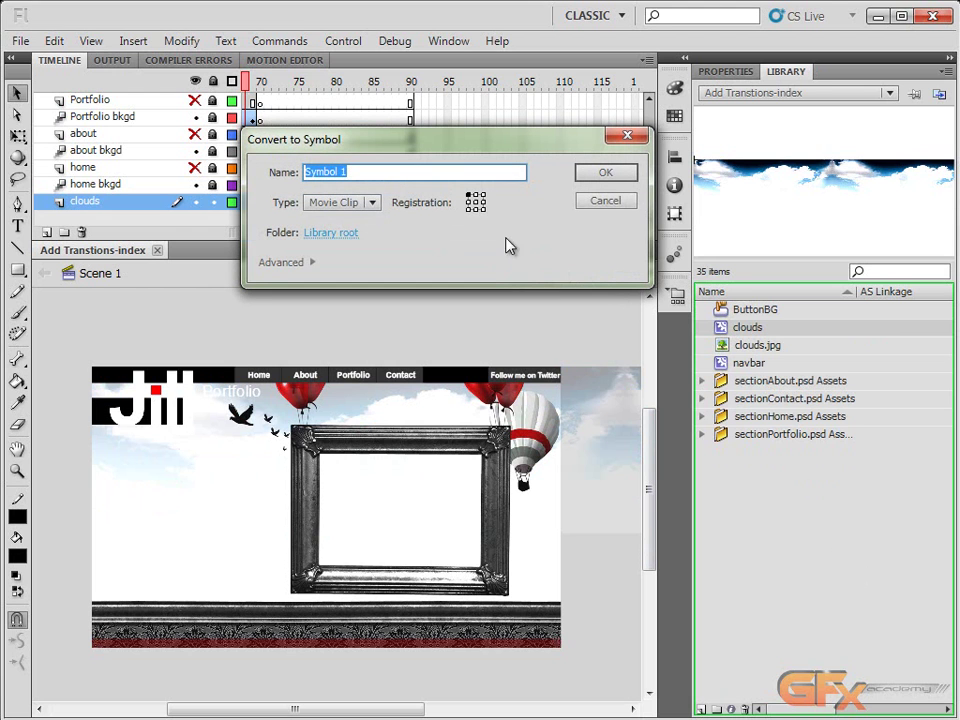
text(Clouds)
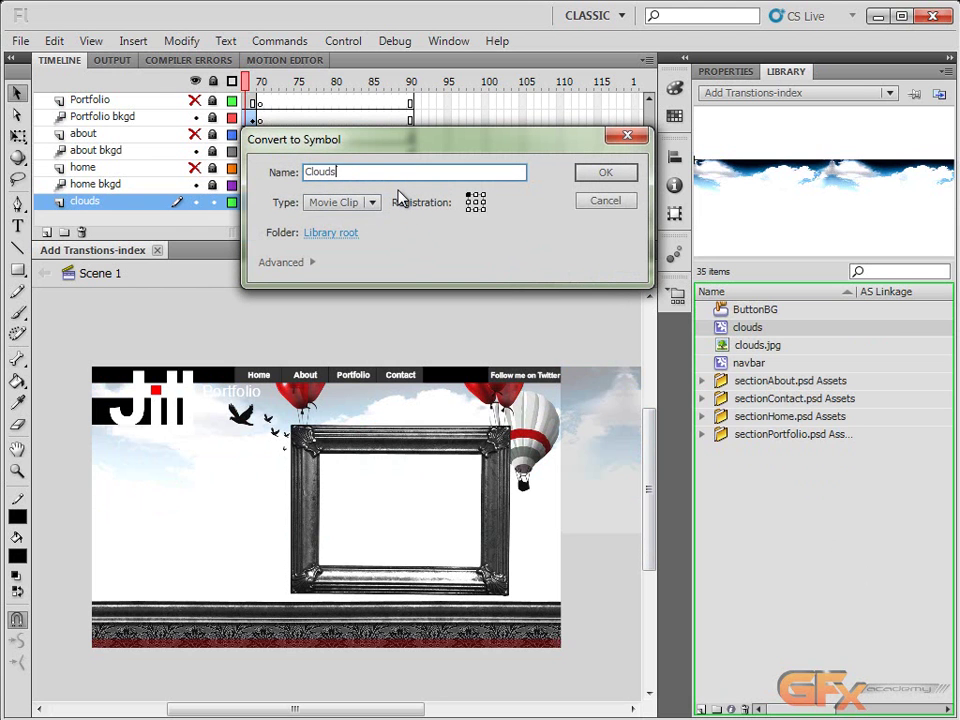
text( animation)
key(Return)
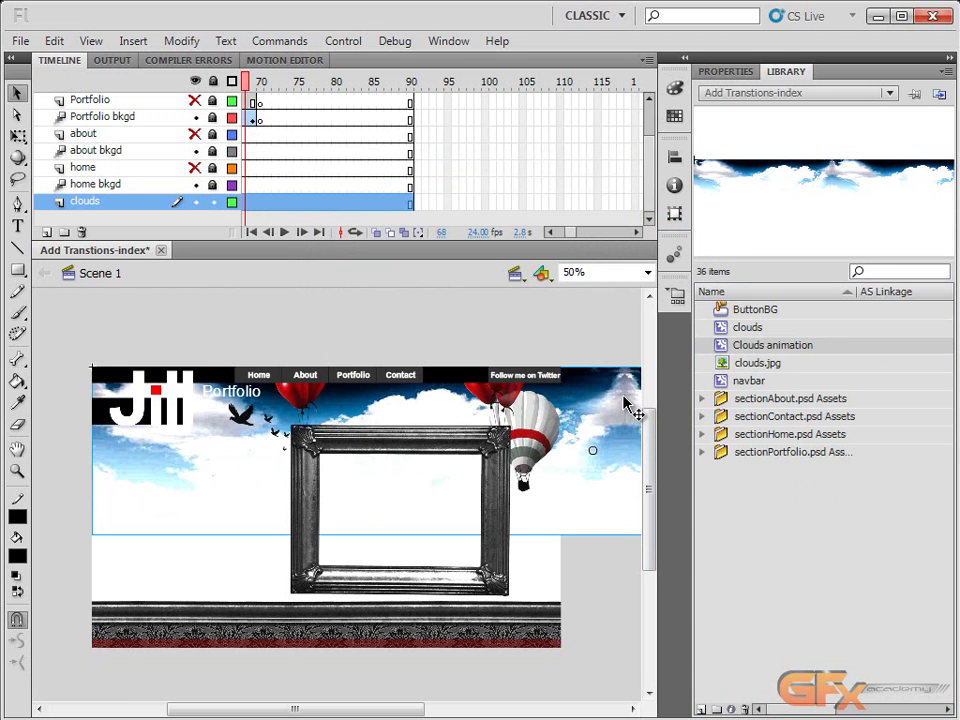
- Open the Clouds animation symbol for editing, checking the nested clouds symbol and its bitmap before returning to the Clouds animation level
click(729, 72)
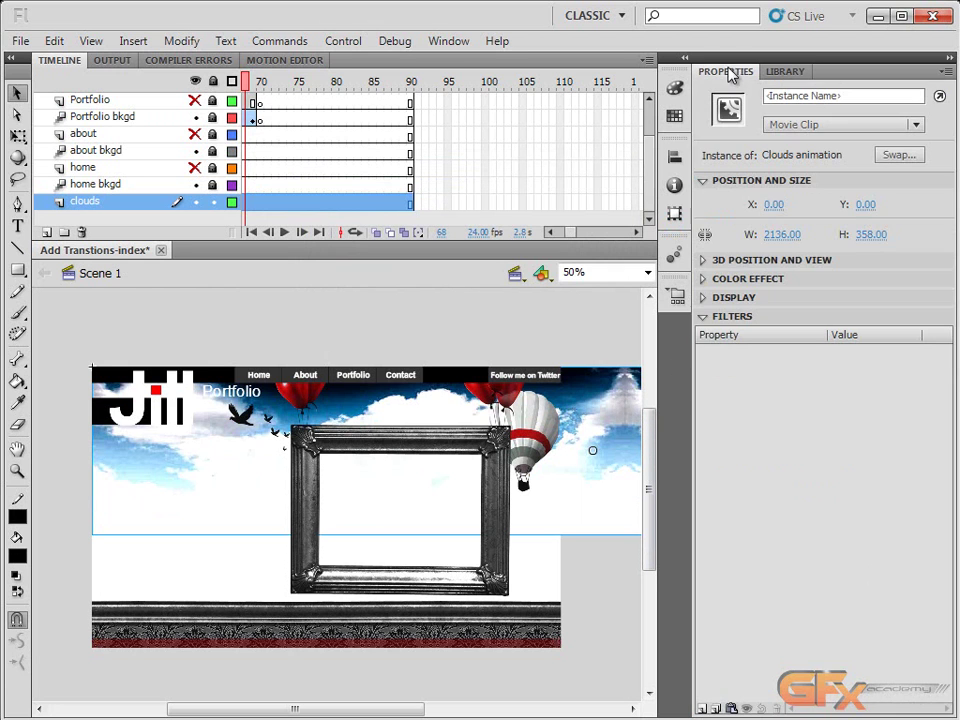
double_click(638, 393)
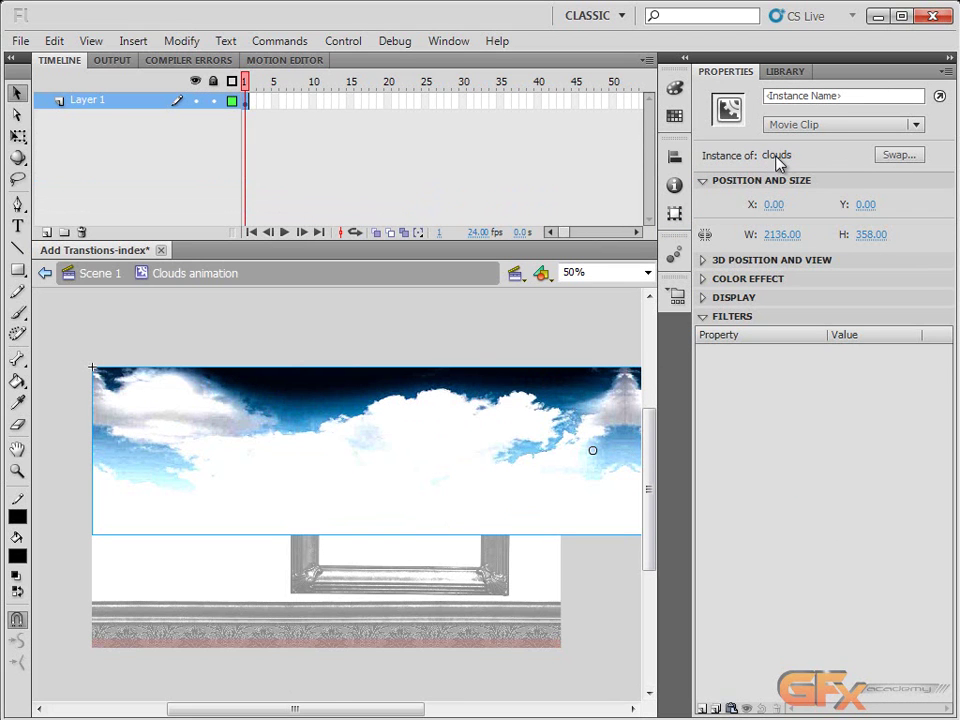
double_click(628, 421)
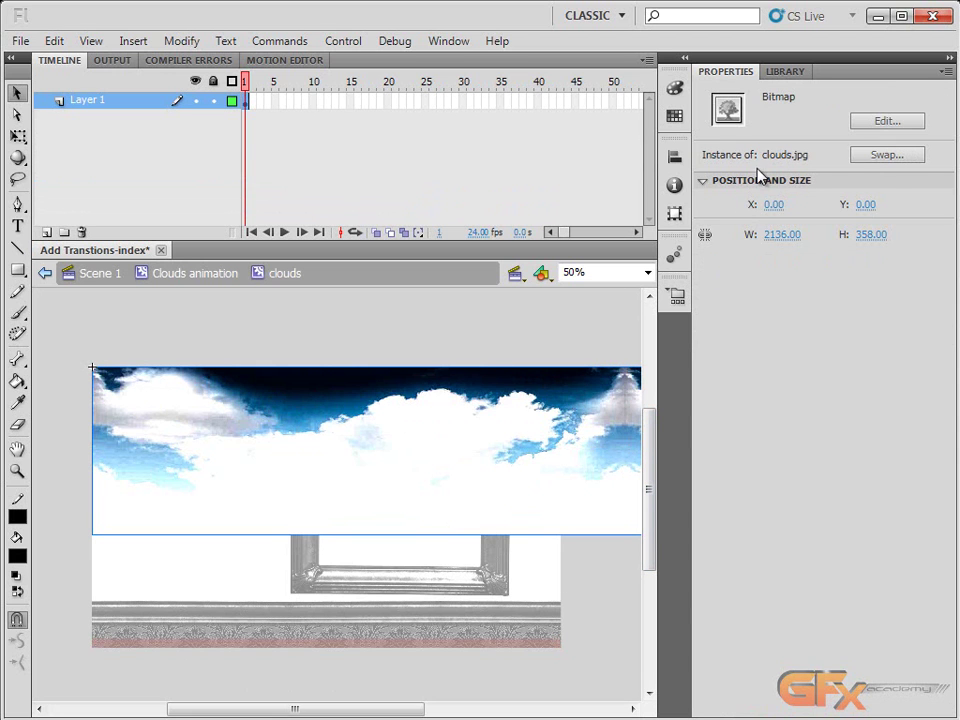
click(182, 274)
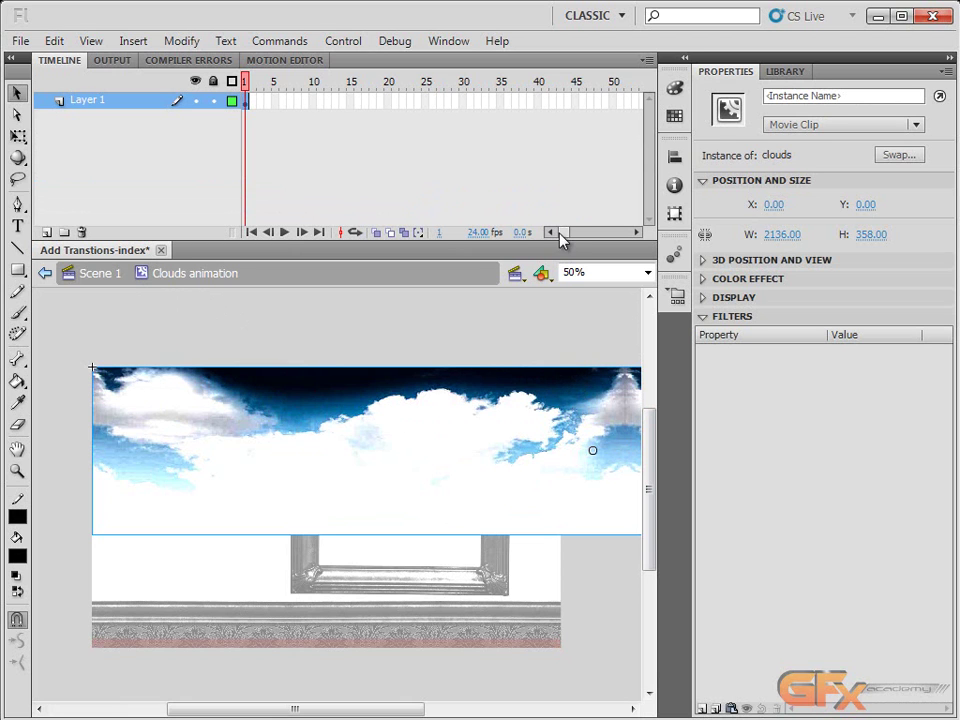
- Extend the frames of Layer 1 in the Clouds animation symbol to frame 600
drag(565, 237, 632, 234)
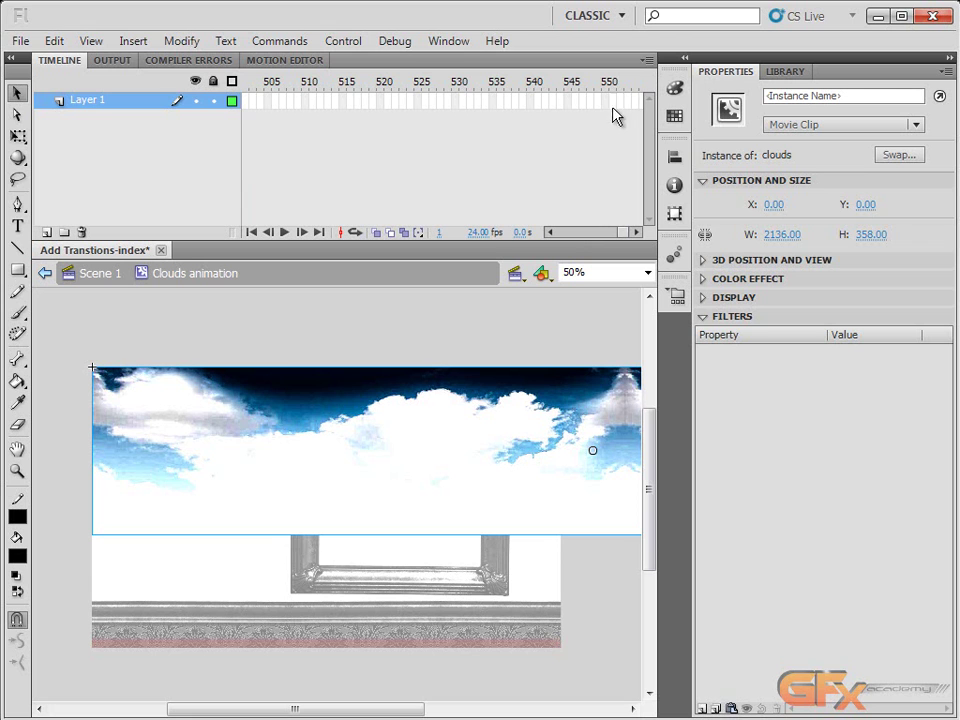
drag(620, 108, 630, 182)
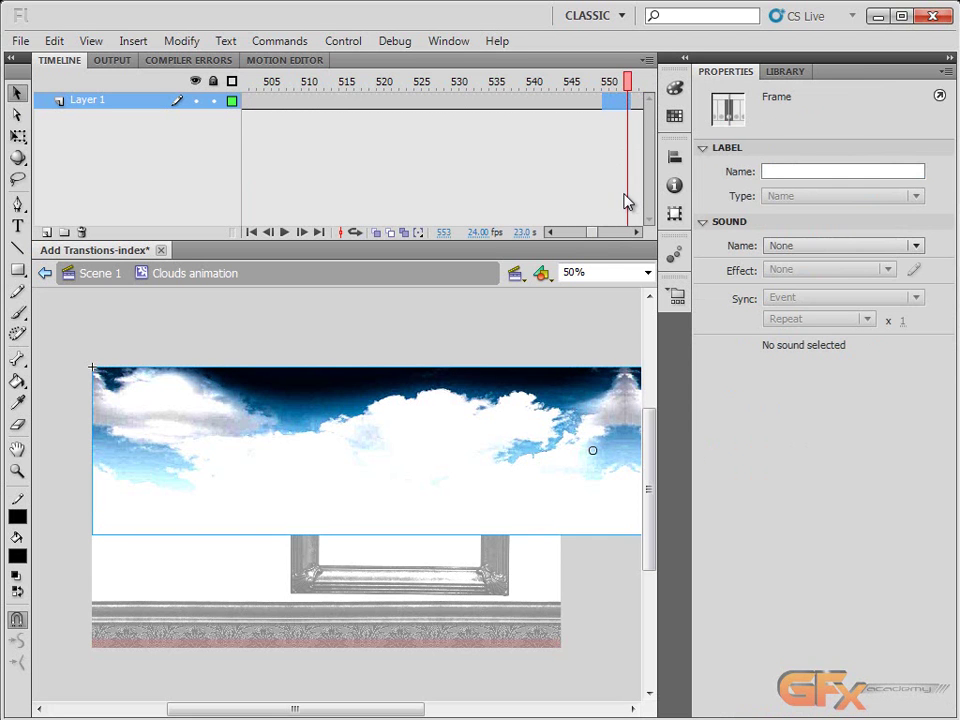
drag(598, 231, 597, 231)
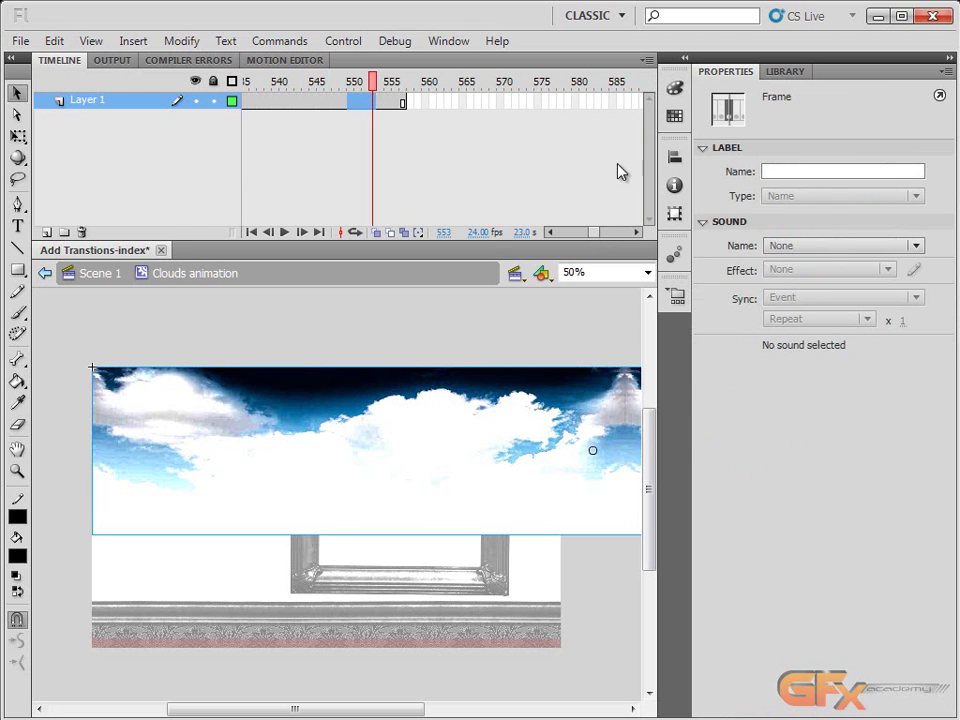
click(636, 232)
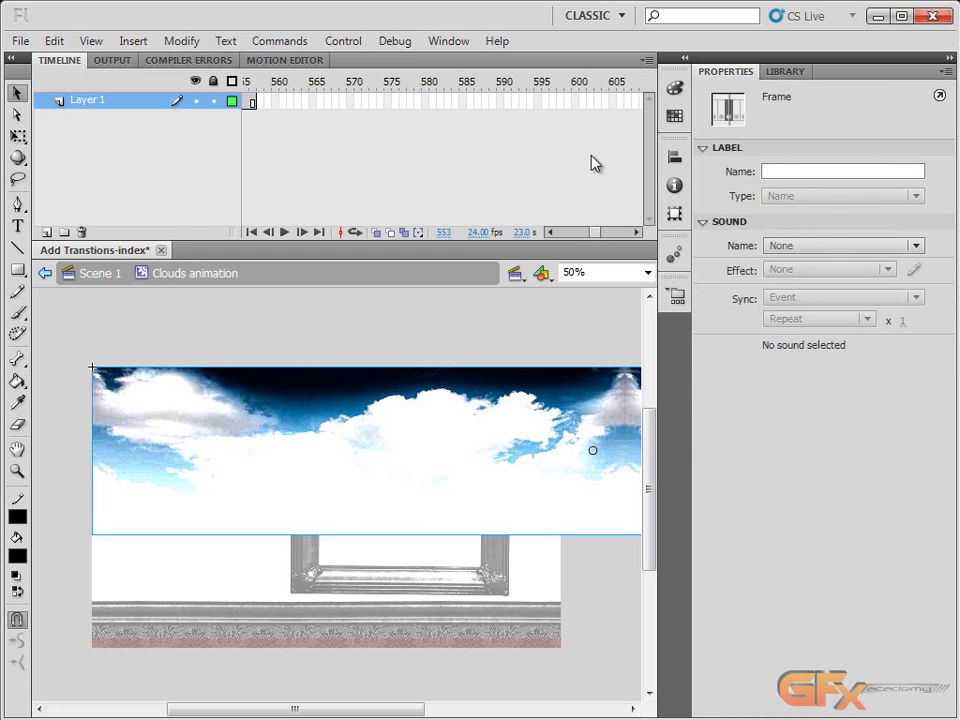
click(576, 102)
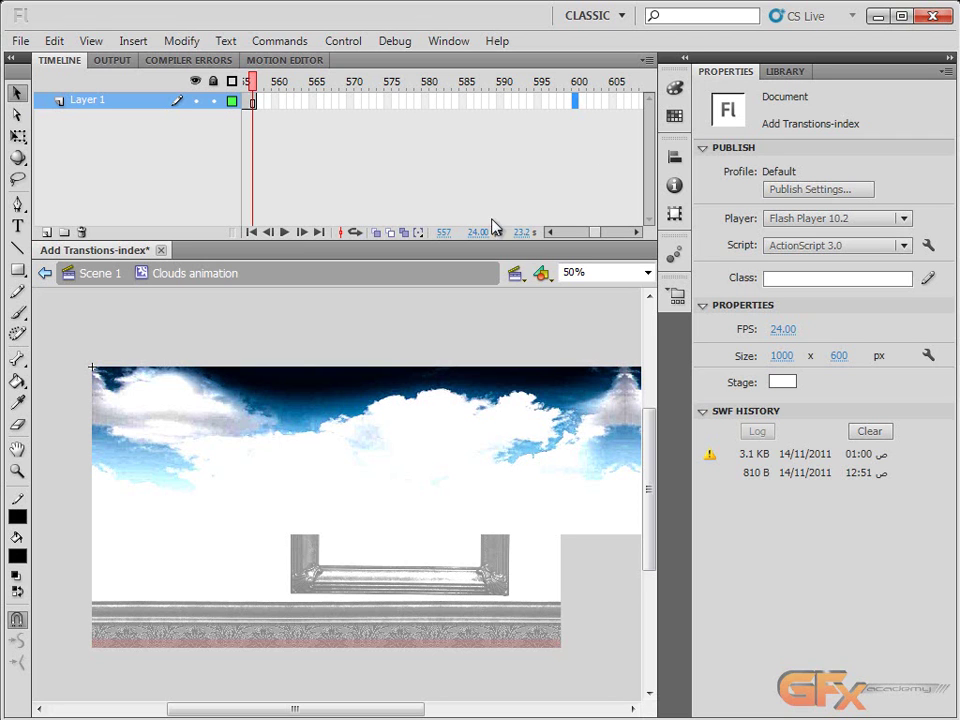
click(606, 101)
click(577, 102)
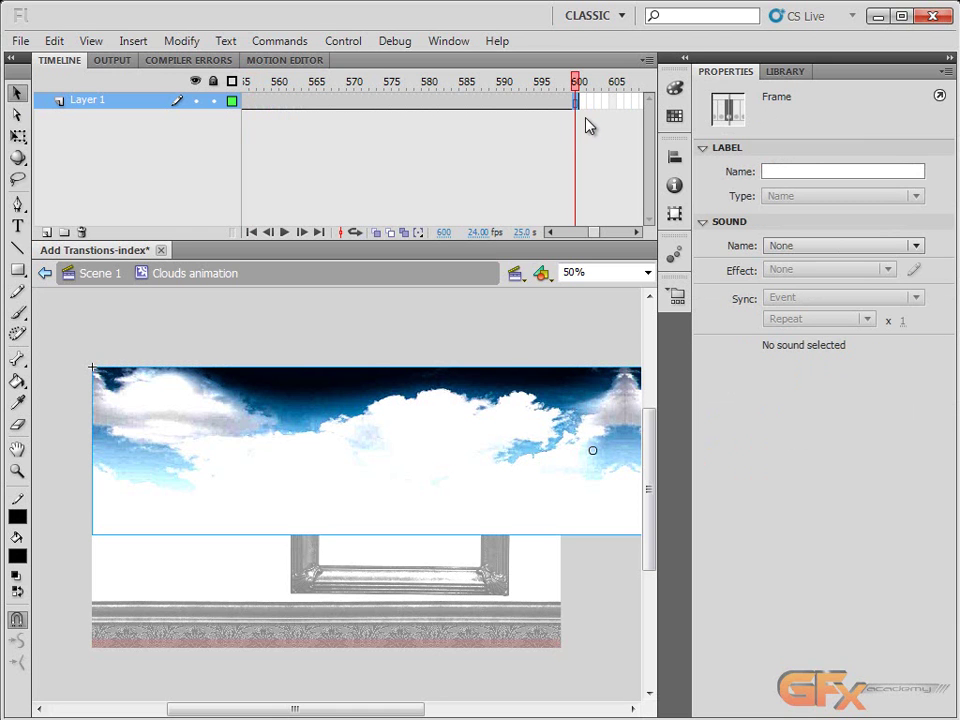
right_click(516, 101)
click(574, 103)
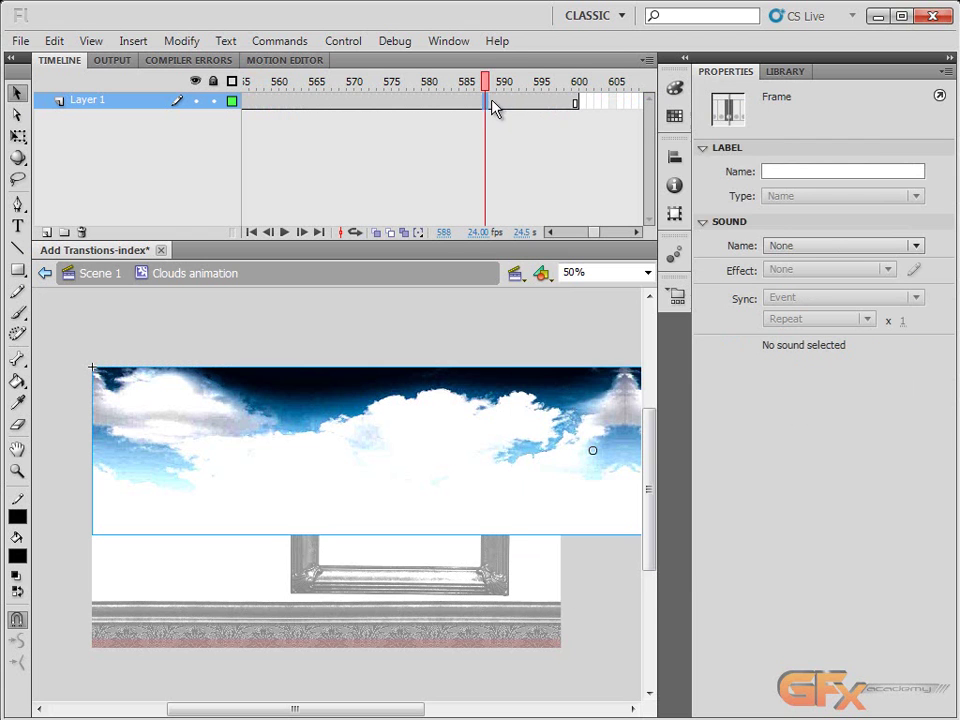
click(596, 103)
right_click(593, 102)
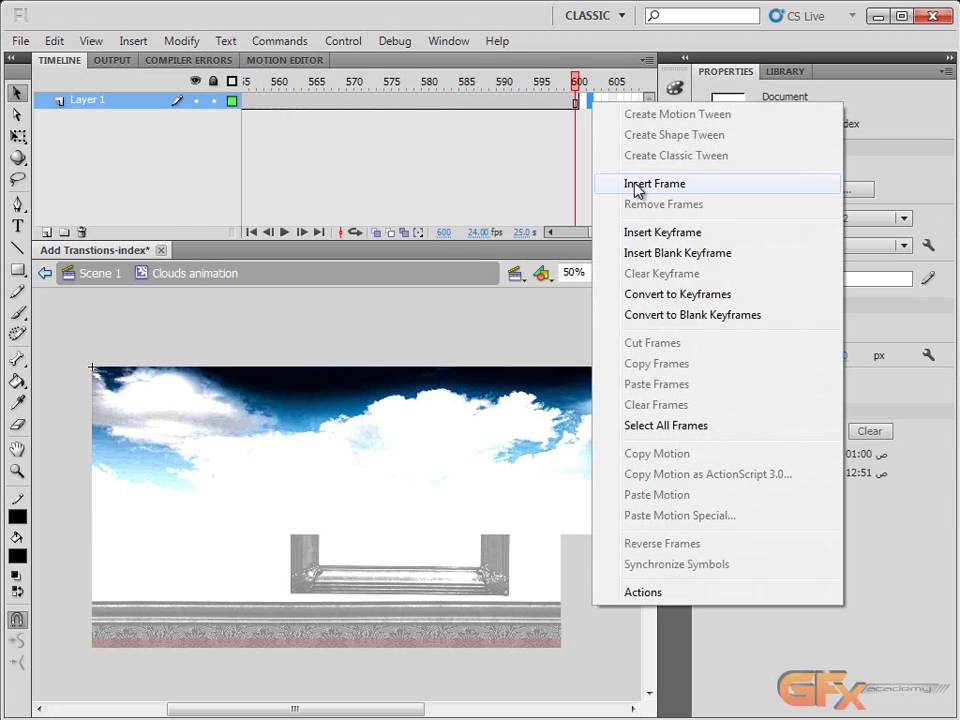
click(560, 103)
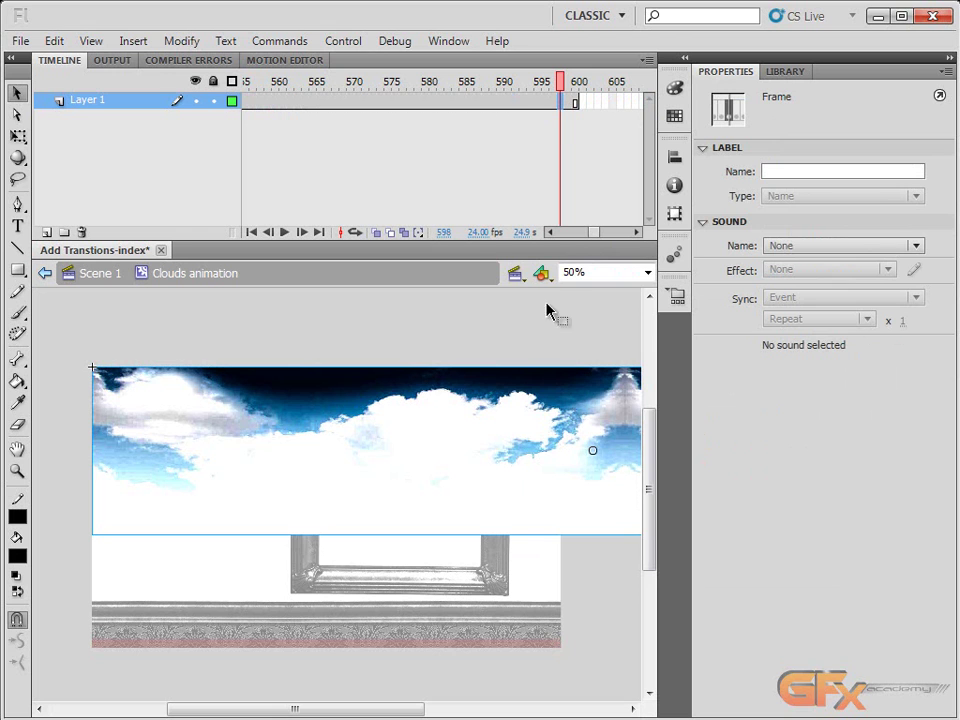
- Return the Clouds animation timeline to frame 1 and select the first keyframe of Layer 1
drag(594, 236, 347, 232)
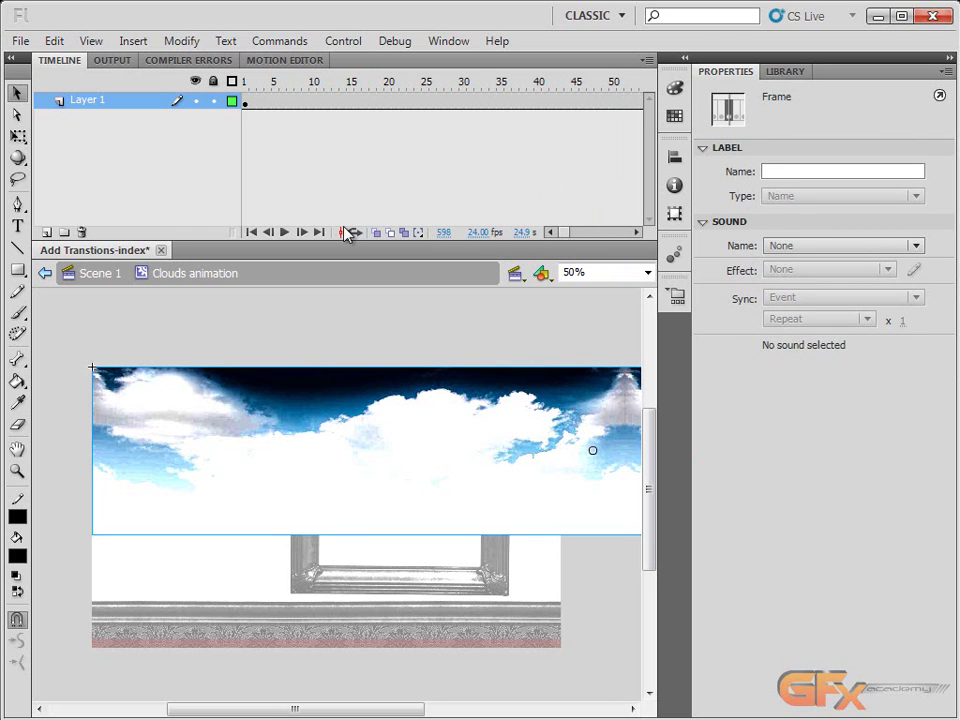
click(246, 102)
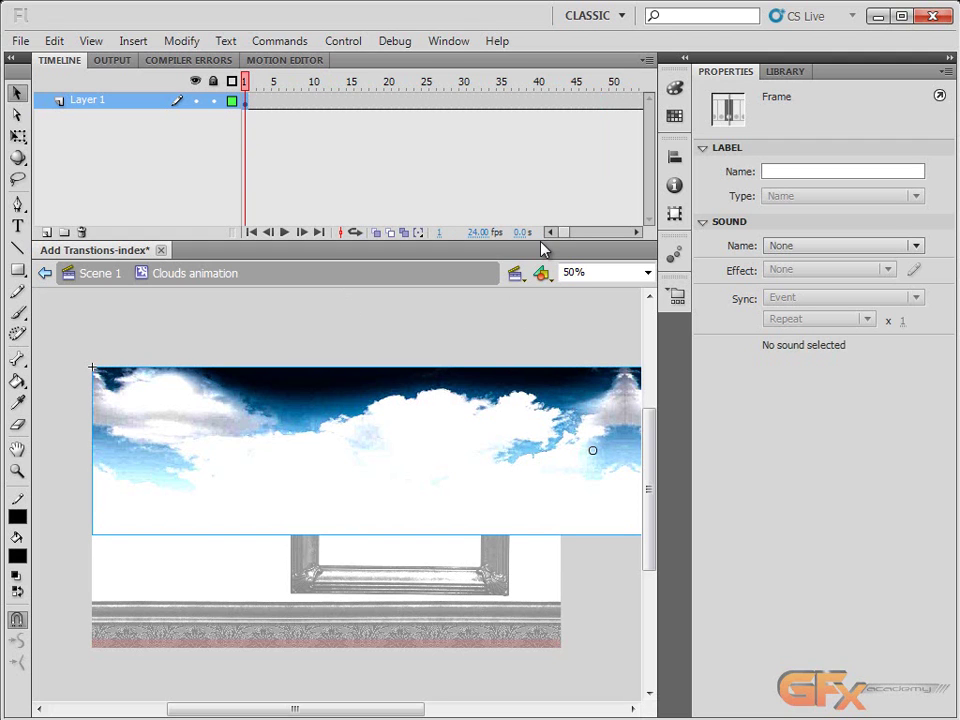
- Create a motion tween on Layer 1 of the Clouds animation symbol and return the playhead to frame 1
right_click(295, 109)
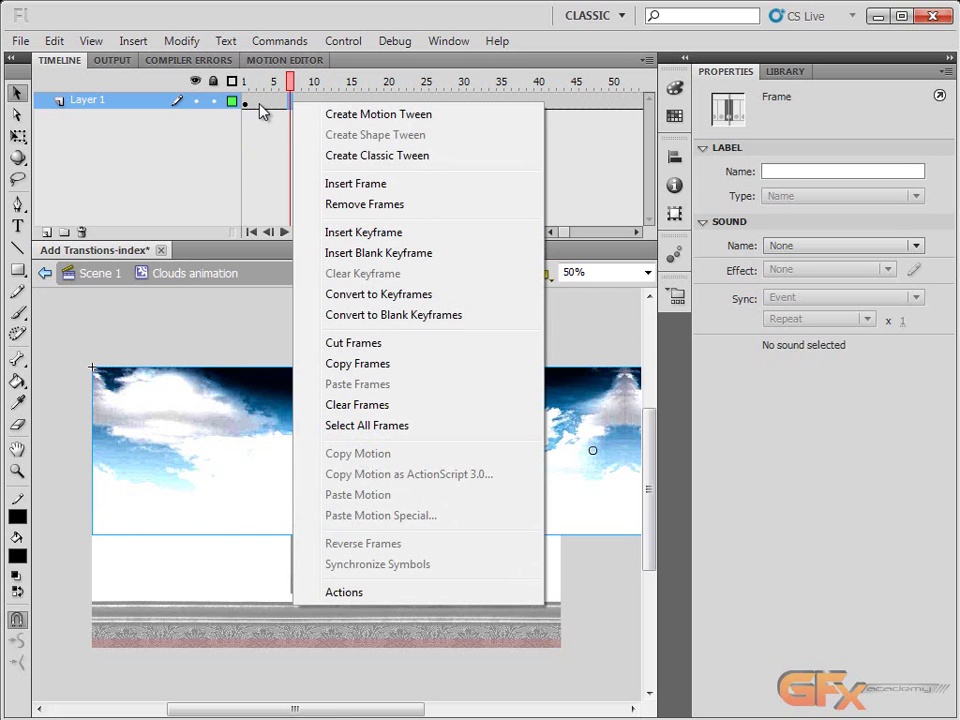
click(323, 116)
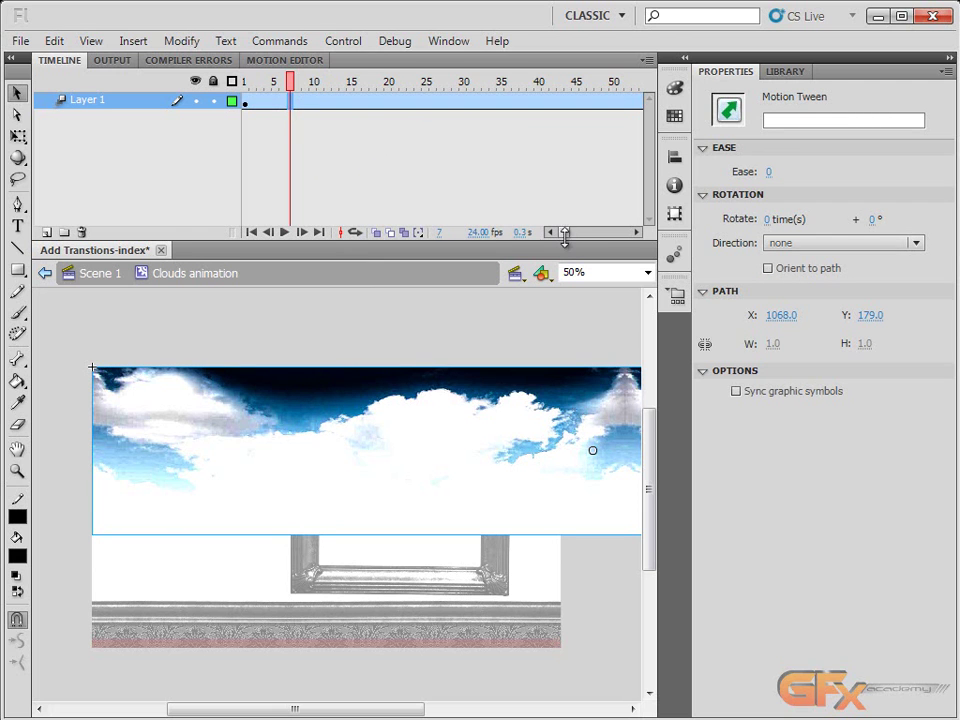
drag(570, 236, 578, 236)
drag(588, 240, 514, 240)
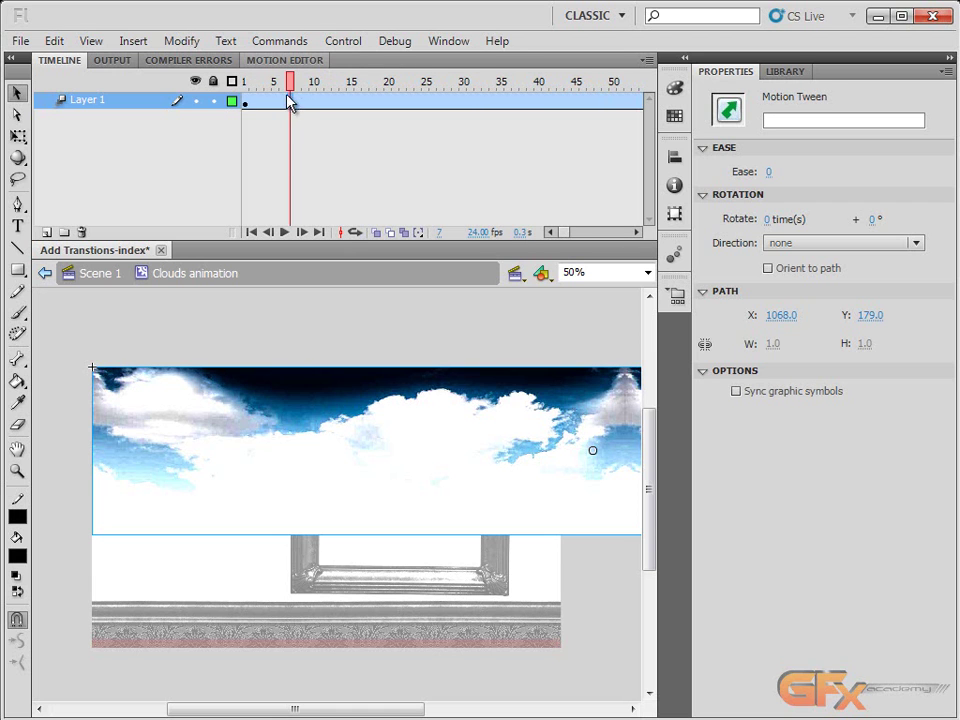
drag(287, 84, 244, 84)
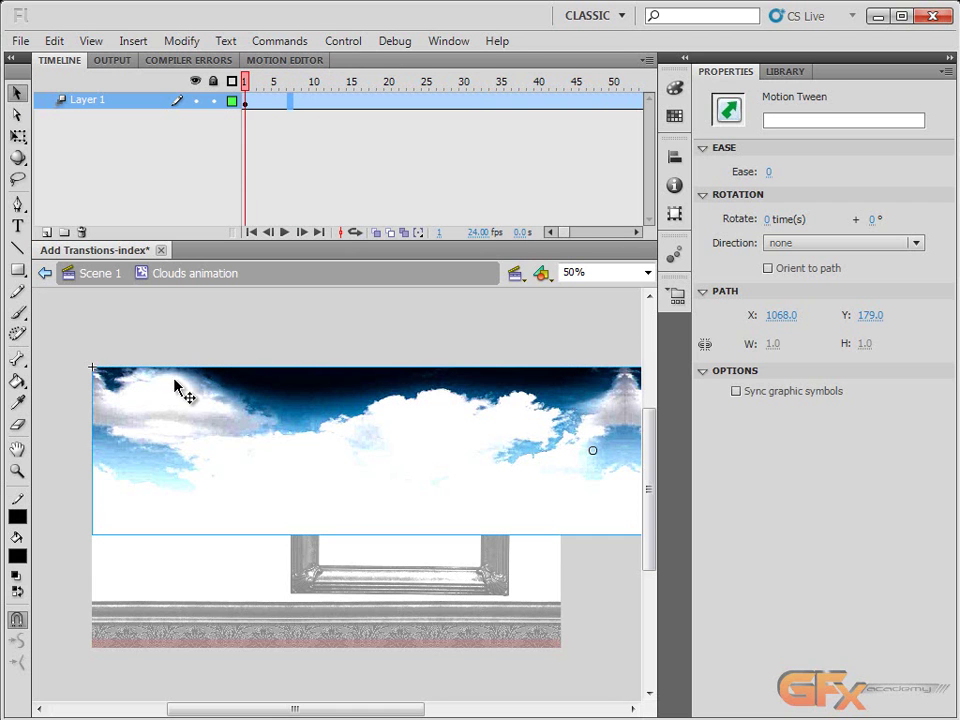
- At frame 600, move the clouds horizontally to an X position of about -1139, bringing their right edge near the stage's right edge
drag(568, 238, 598, 238)
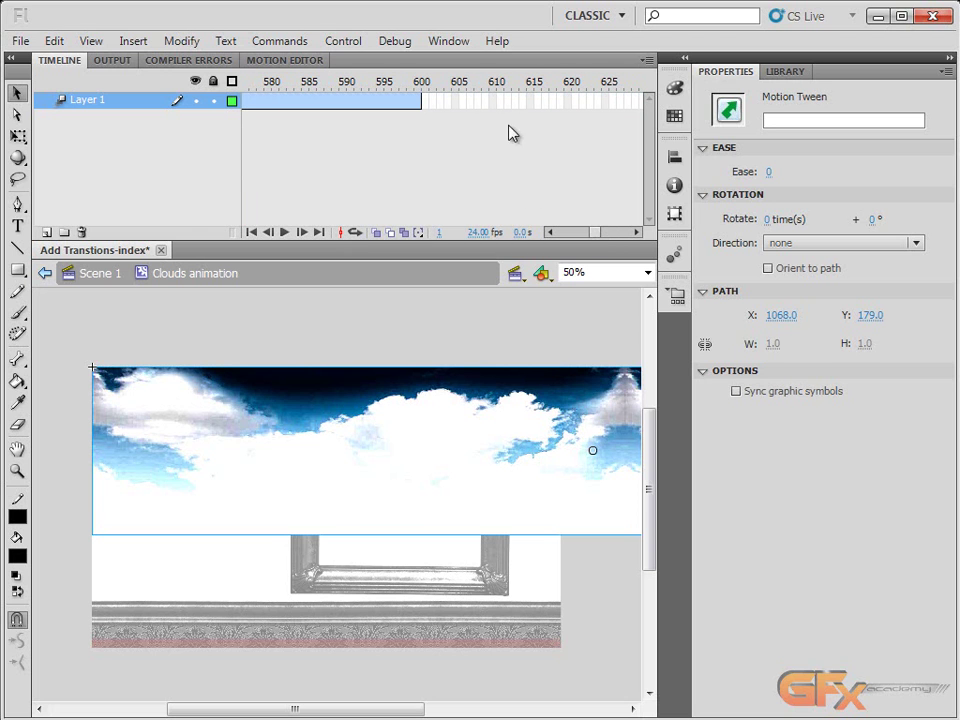
click(419, 82)
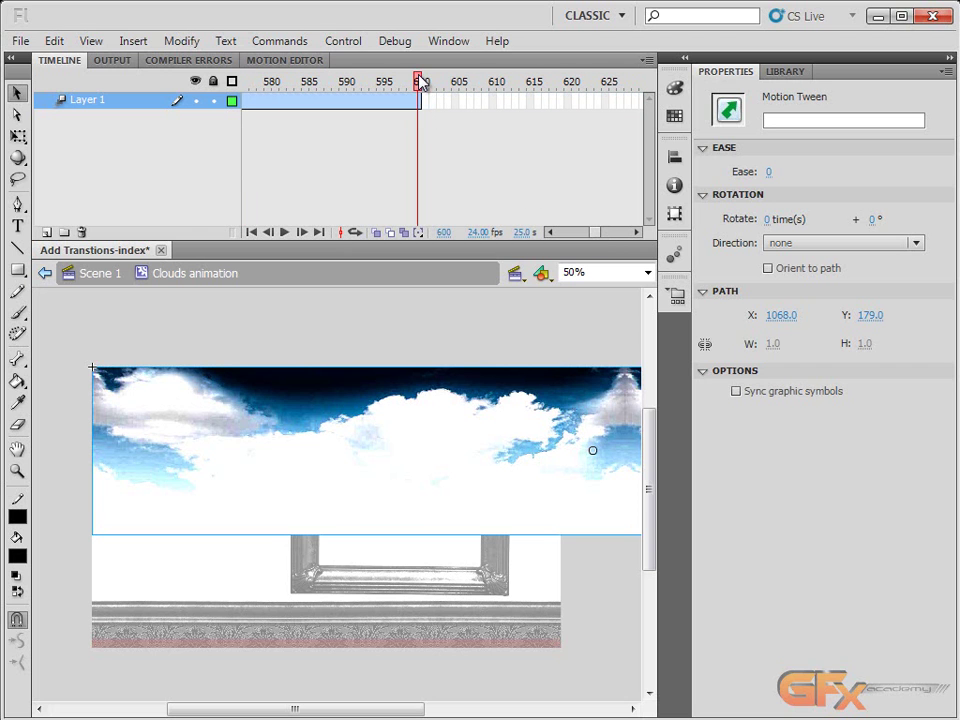
drag(583, 408, 426, 407)
drag(545, 407, 514, 407)
drag(590, 405, 495, 401)
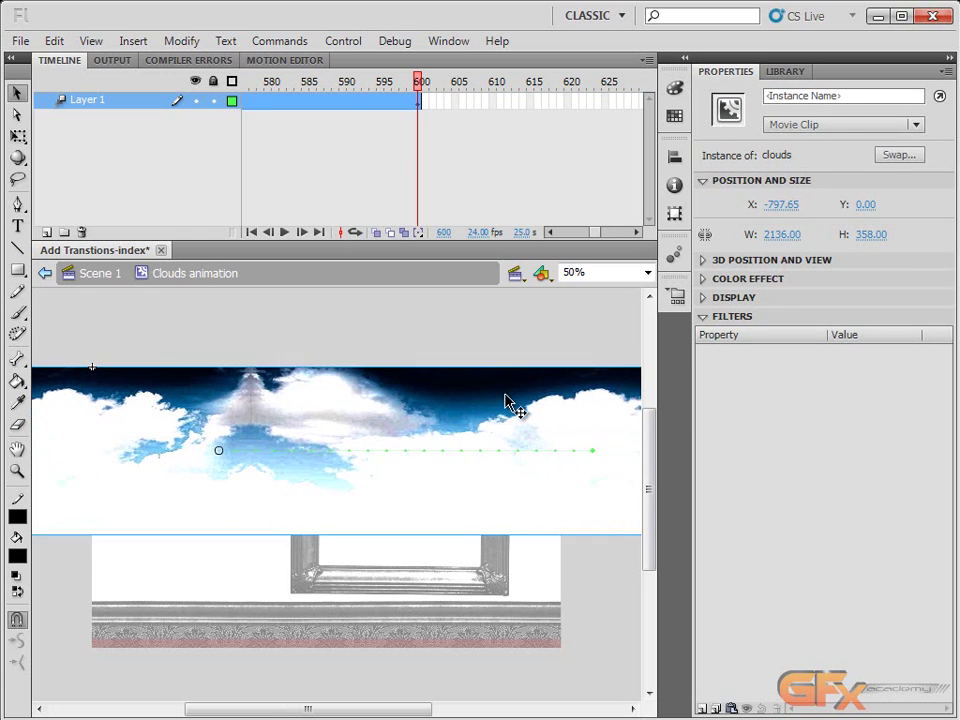
drag(585, 401, 512, 402)
drag(570, 403, 512, 403)
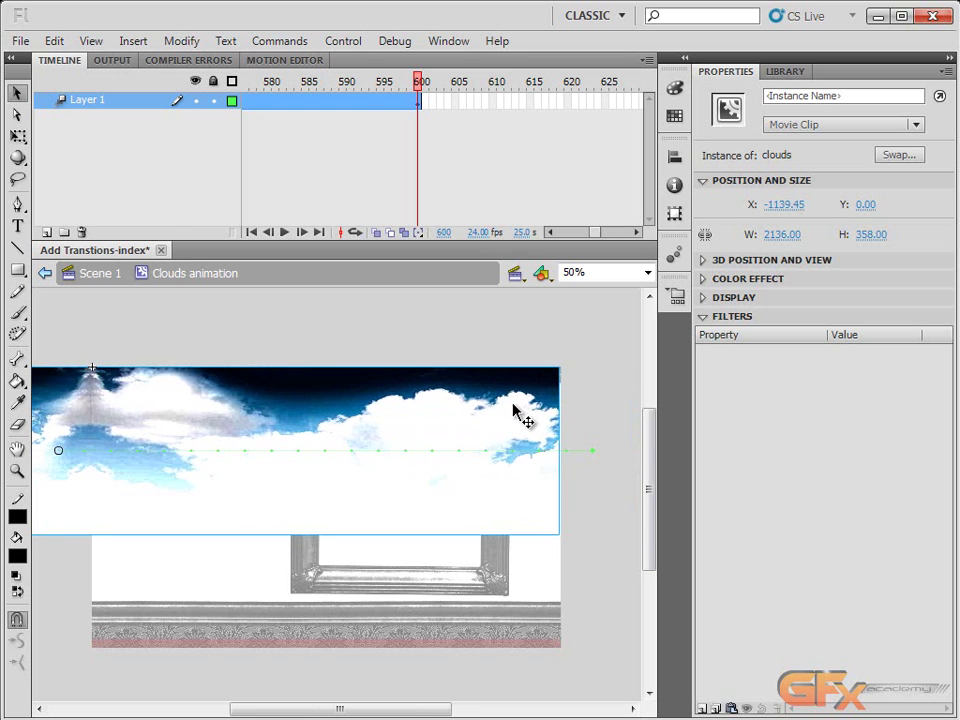
click(675, 156)
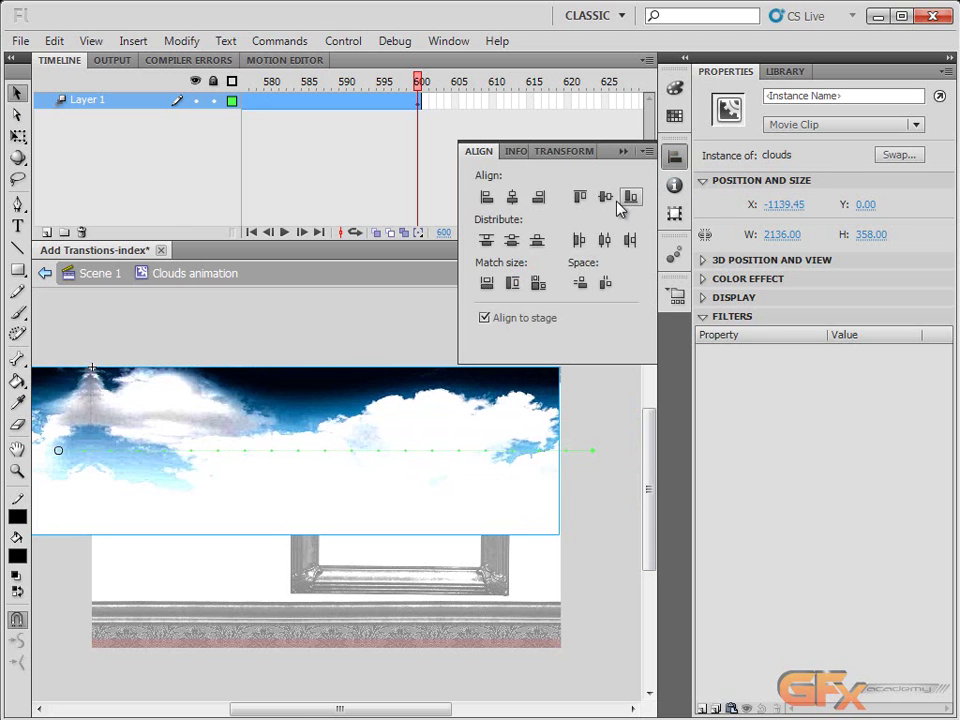
click(540, 197)
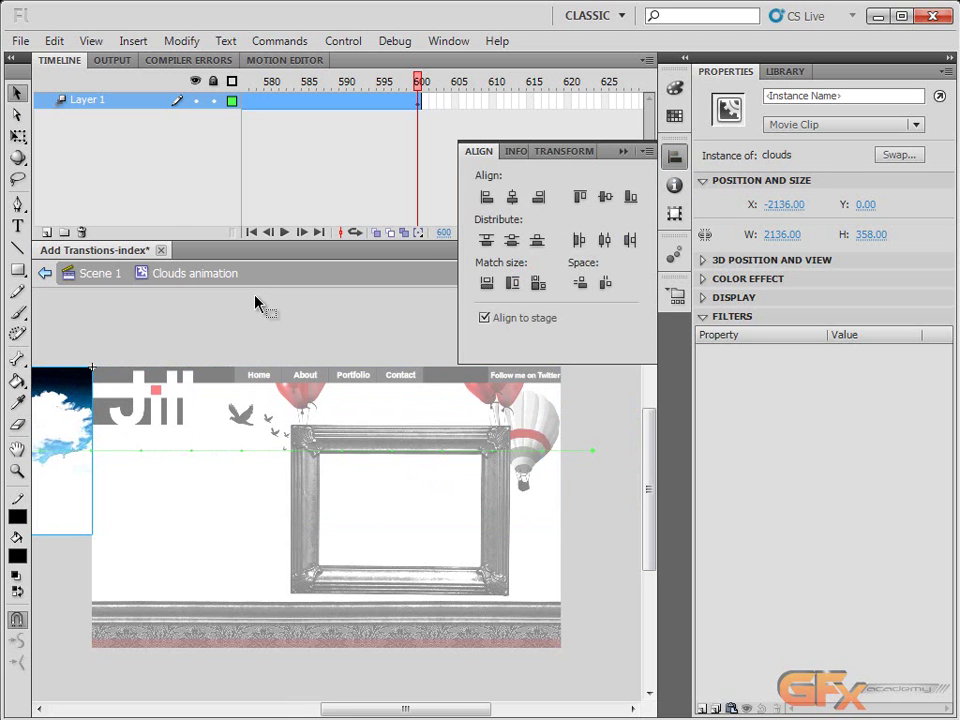
key(ctrl+z)
- Nudge the clouds 2 pixels right at frame 600 to an X position of -1137.45, then deselect them
click(527, 405)
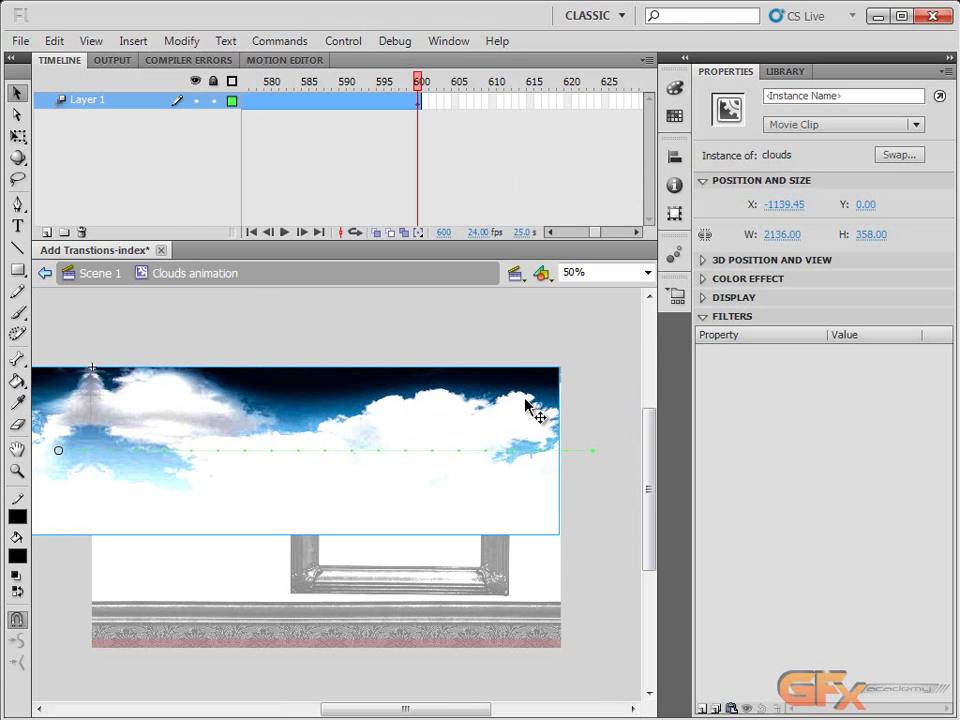
key(Right)
key(Right)
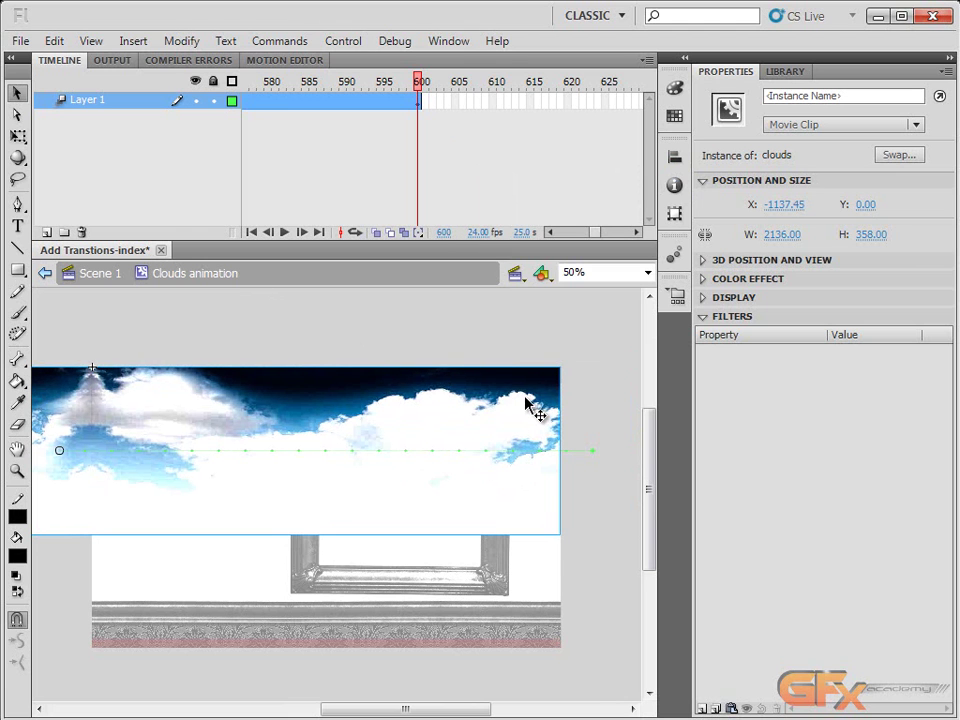
click(512, 330)
- Play the Clouds animation timeline from frame 1 to check the cloud movement
drag(590, 232, 542, 236)
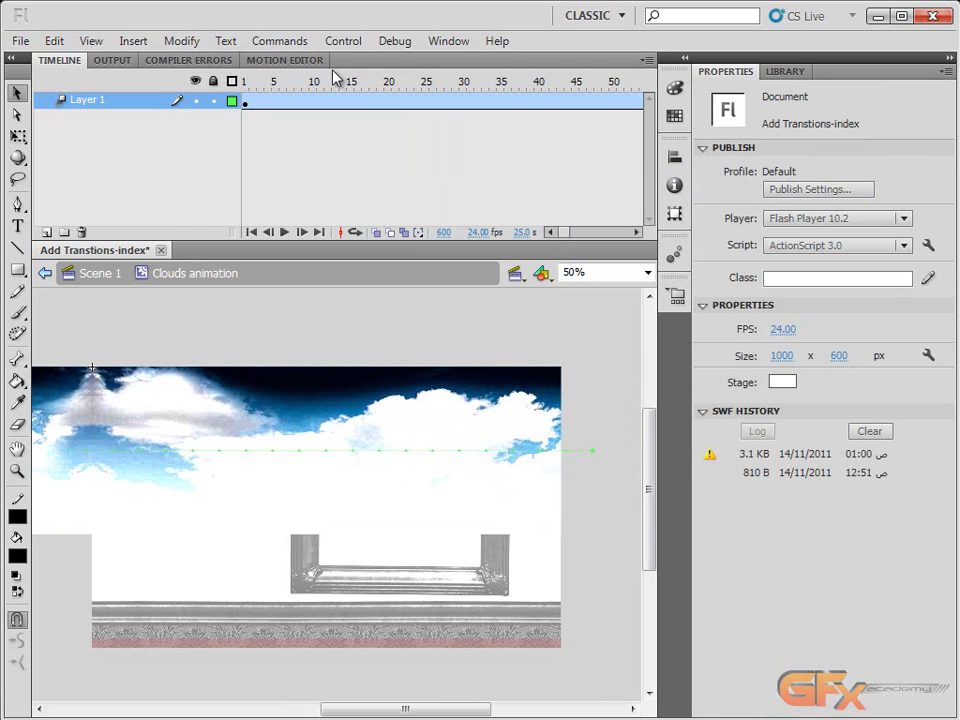
click(244, 80)
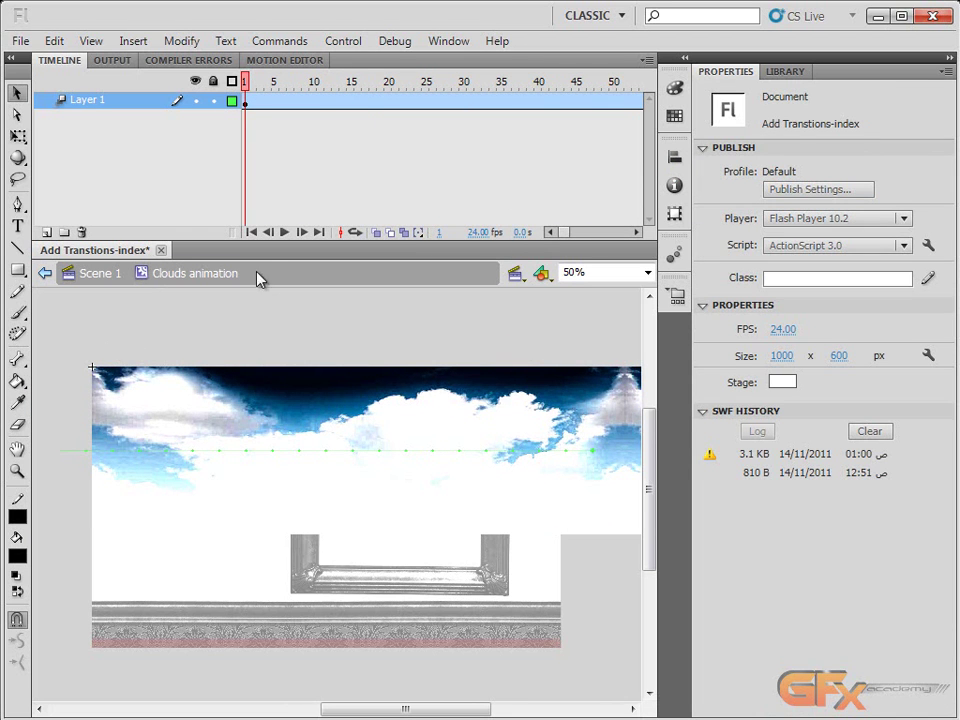
click(284, 232)
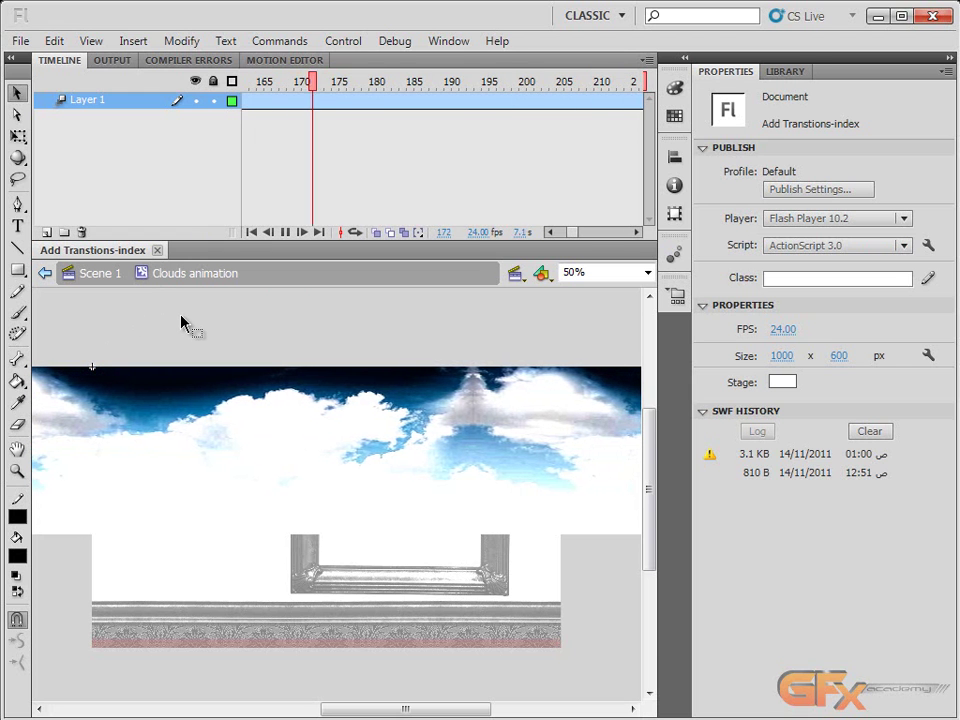
- Return to Scene 1, play its main timeline to check the page transitions, and rewind to frame 1
click(104, 273)
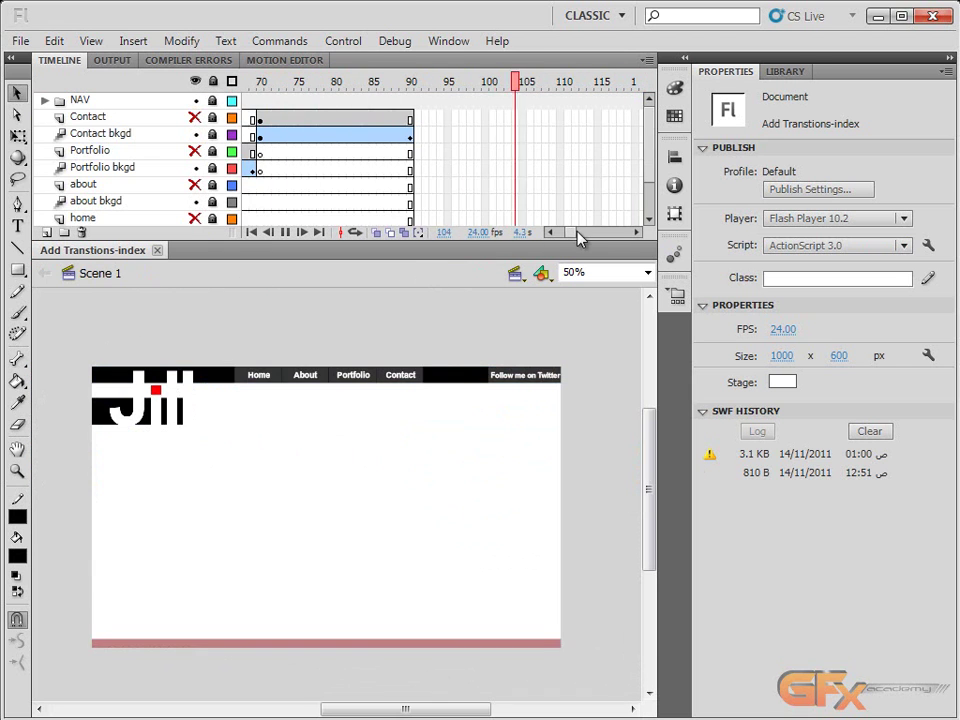
click(568, 236)
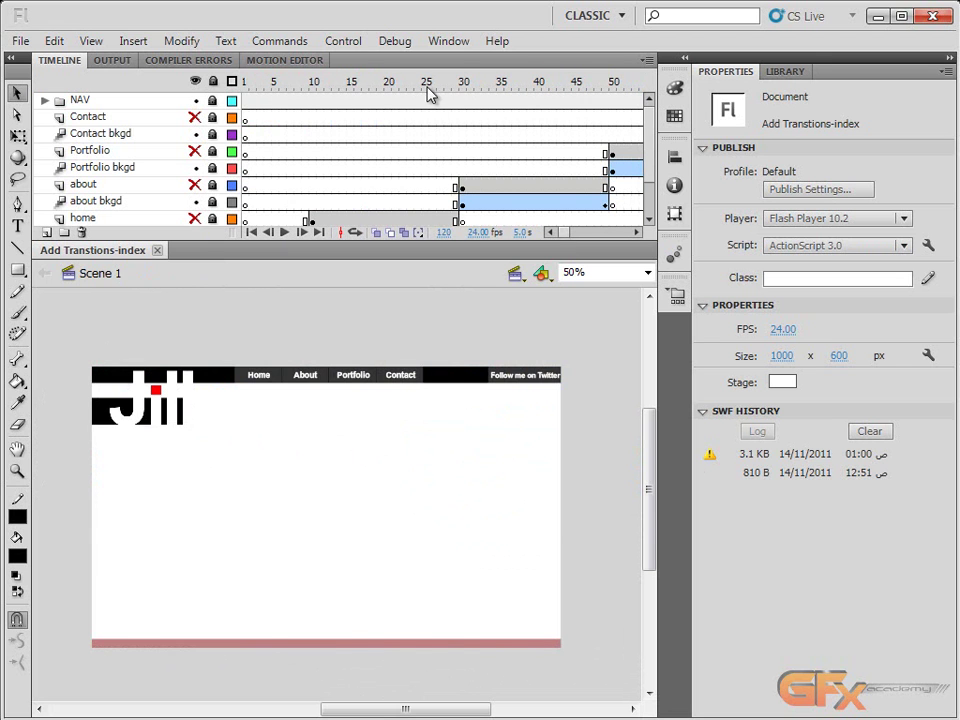
click(286, 236)
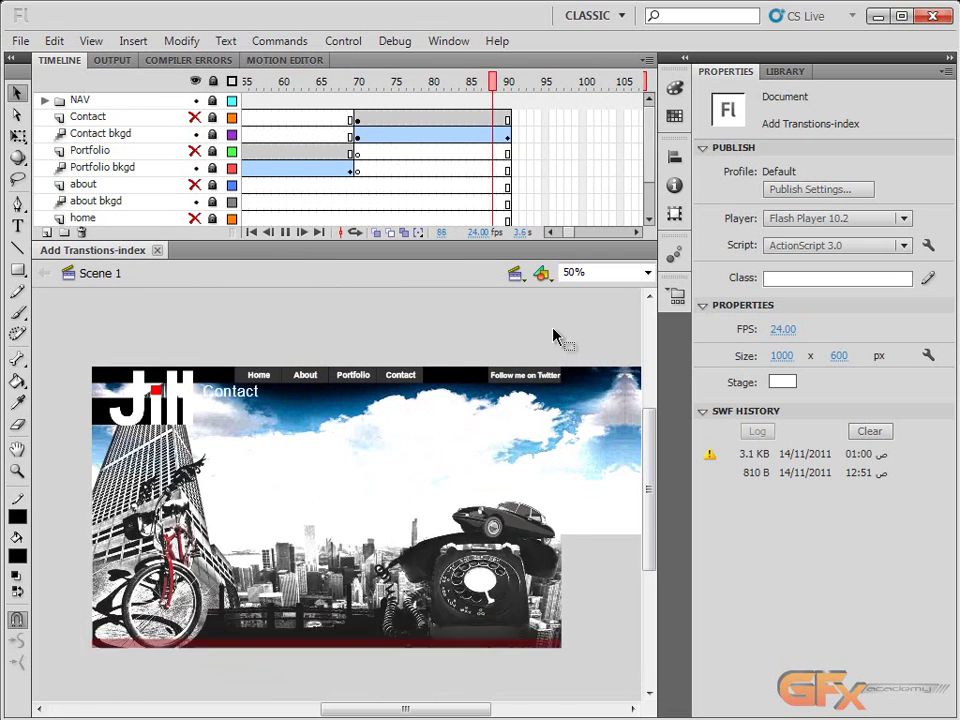
drag(285, 85, 147, 64)
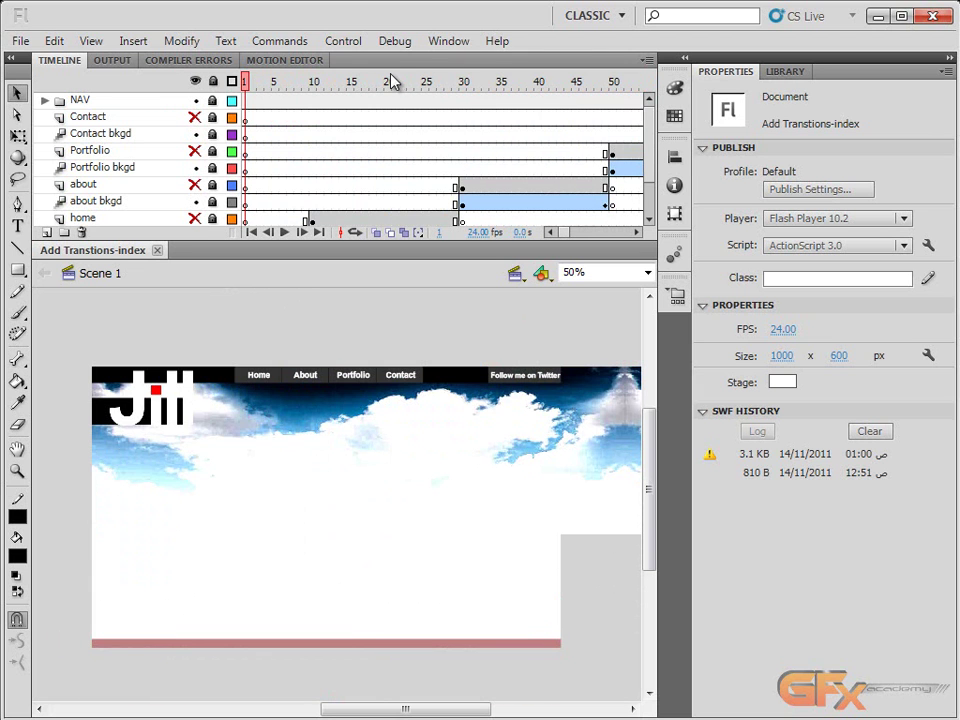
- Test the movie, dismiss the Runtime Shared Library warning, watch the clouds and page transitions, and close the preview
click(436, 44)
mouse_move(353, 43)
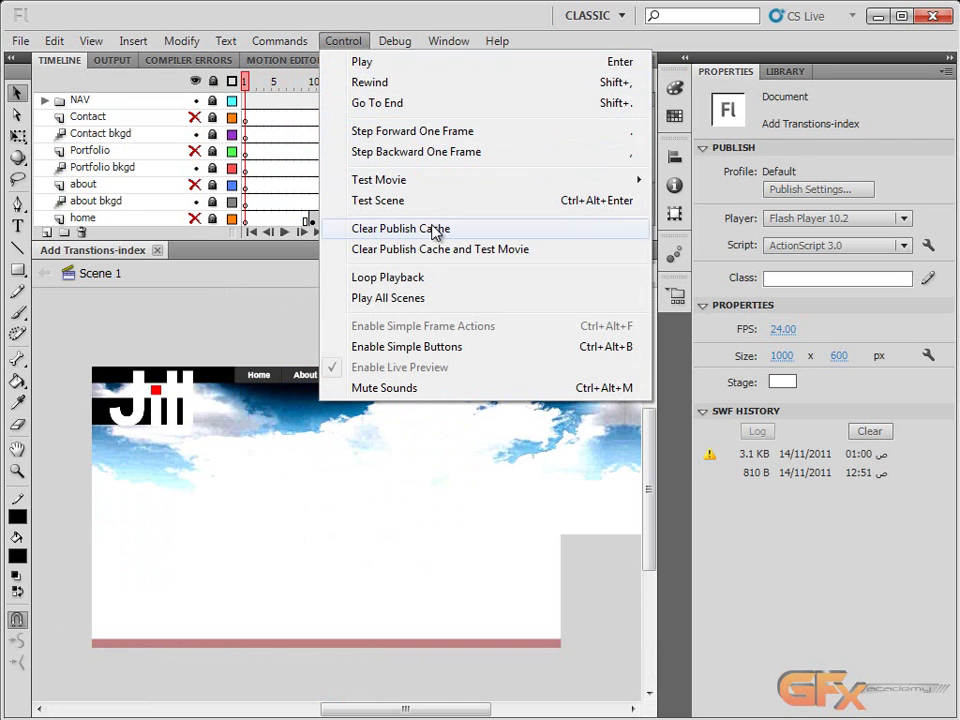
mouse_move(440, 182)
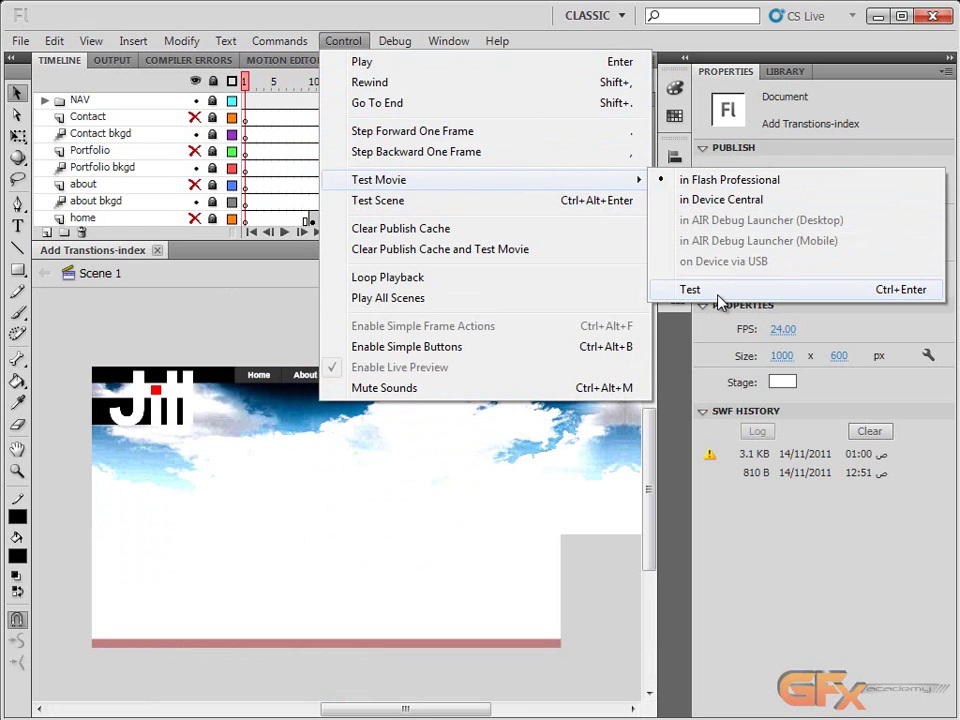
click(364, 46)
key(ctrl+Return)
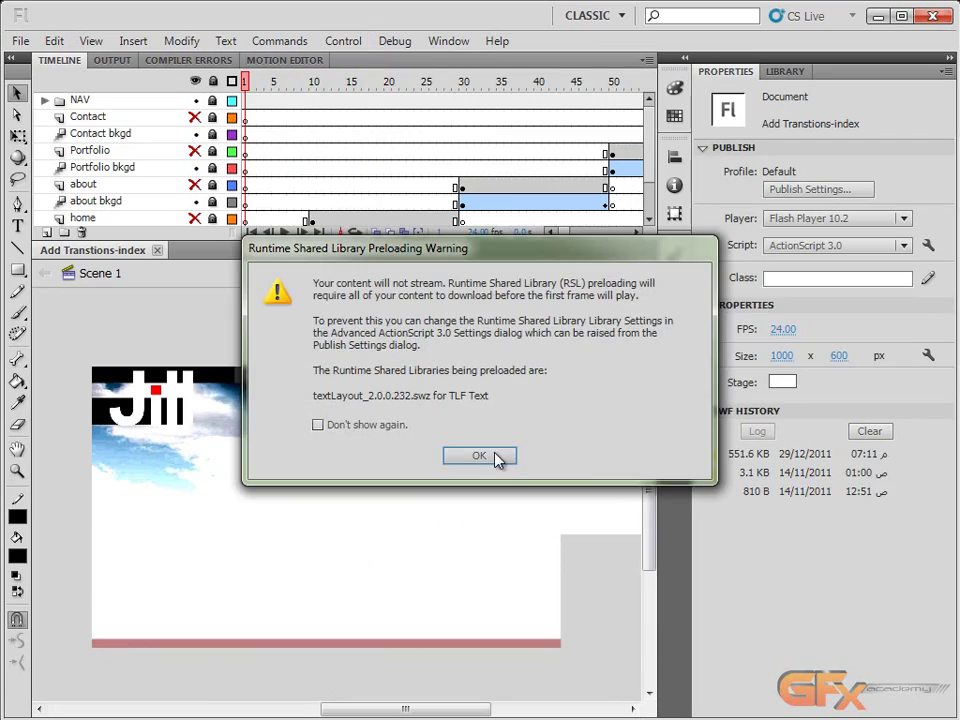
click(479, 456)
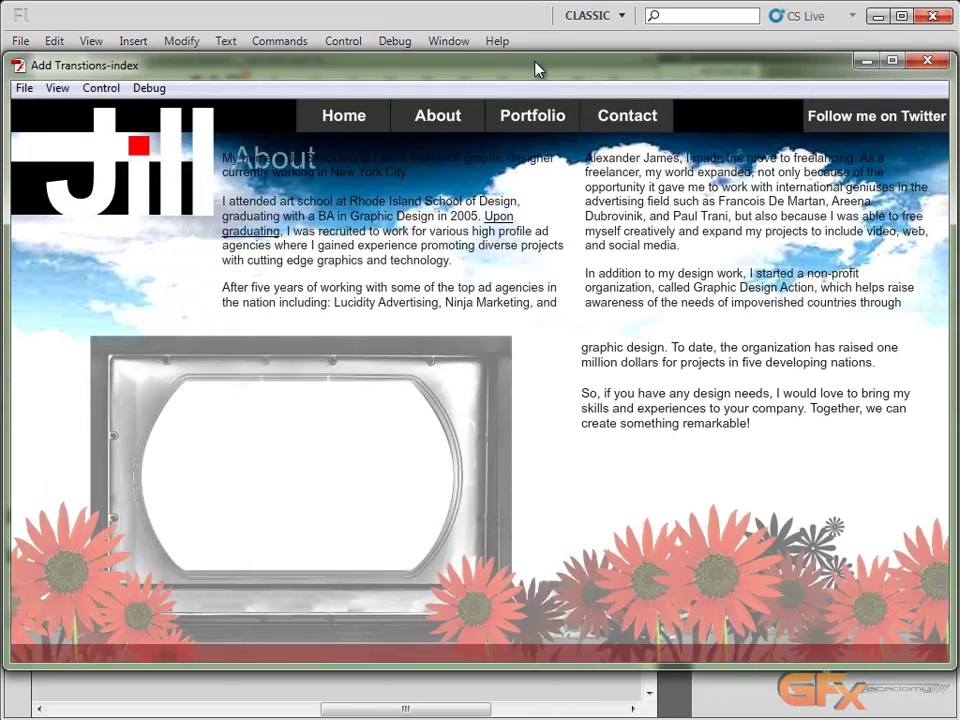
drag(536, 67, 559, 64)
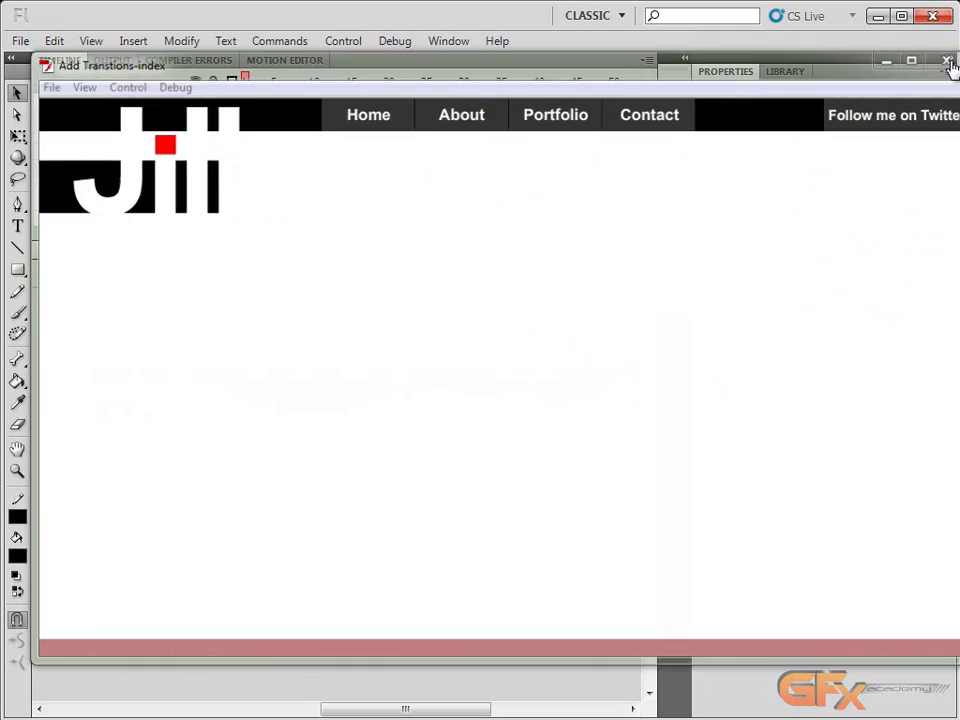
click(950, 58)
- Scrub the main timeline to frame 90 and look through its layers down to the clouds layer
drag(505, 81, 350, 88)
scroll(383, 102, down, 1)
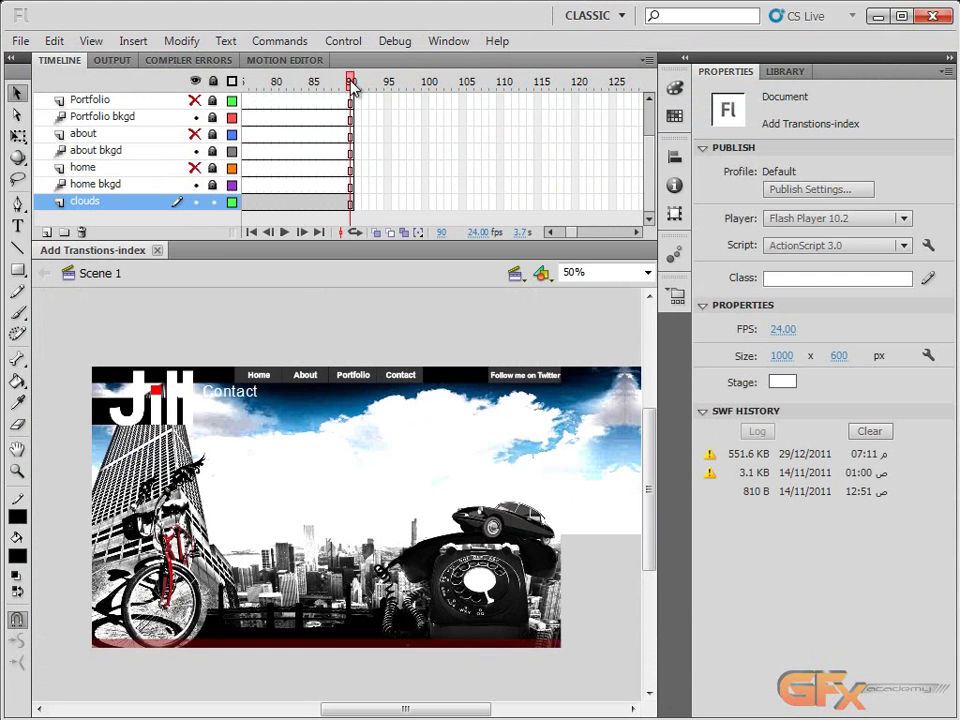
scroll(240, 137, up, 3)
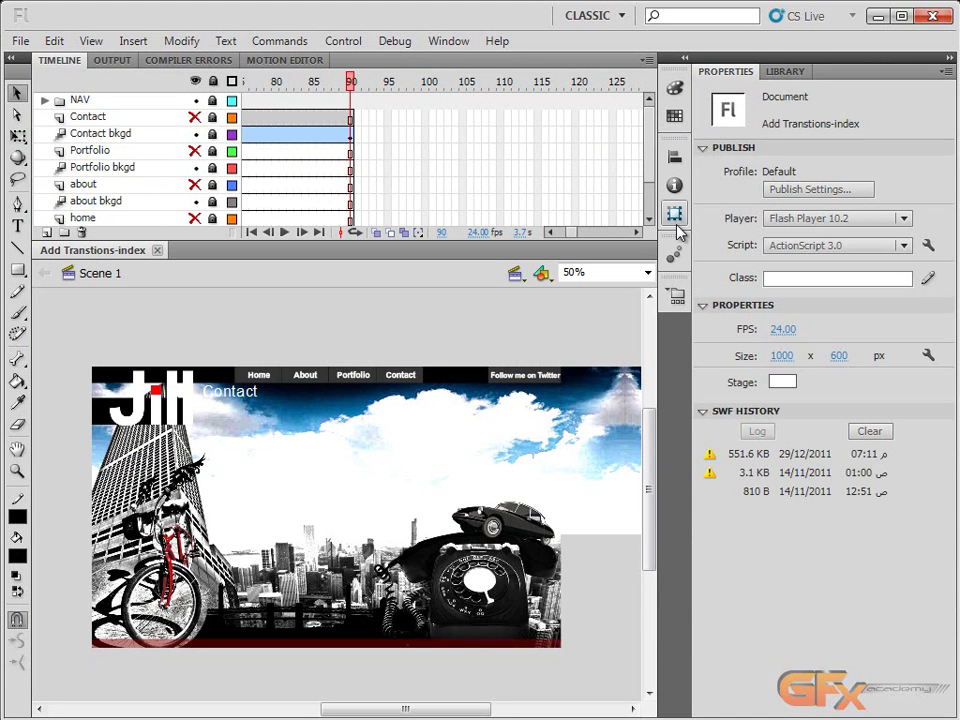
click(572, 236)
scroll(497, 199, down, 2)
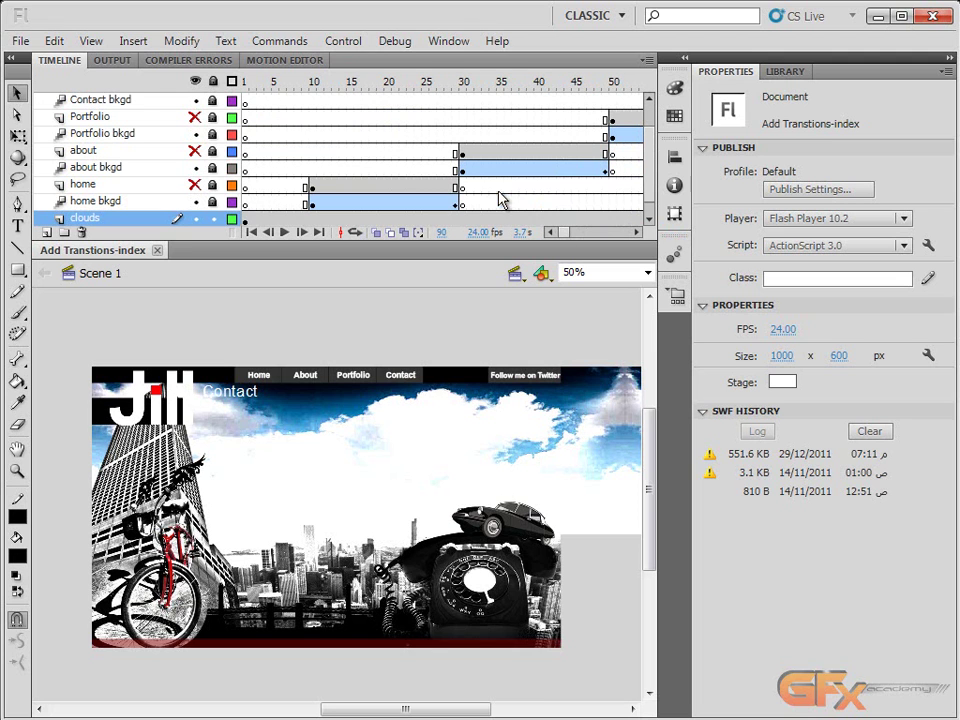
- Show the hidden home layer, check its content by scrubbing and toggling its visibility, and place the playhead at frame 10
click(196, 185)
drag(268, 82, 448, 88)
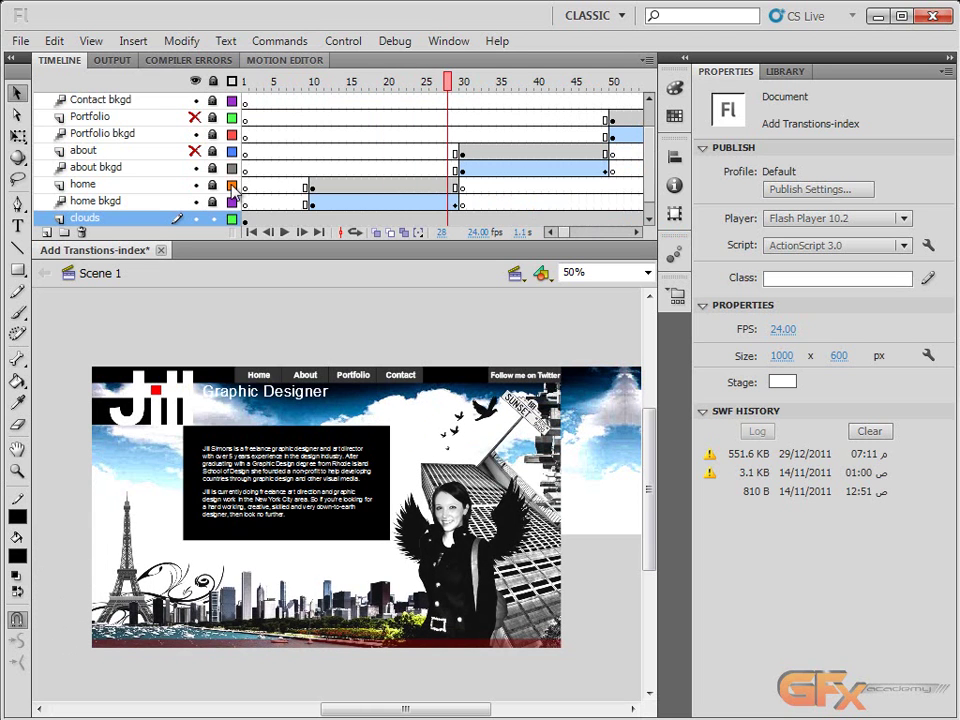
click(196, 185)
click(196, 185)
click(196, 185)
click(196, 186)
click(196, 186)
click(196, 186)
click(313, 81)
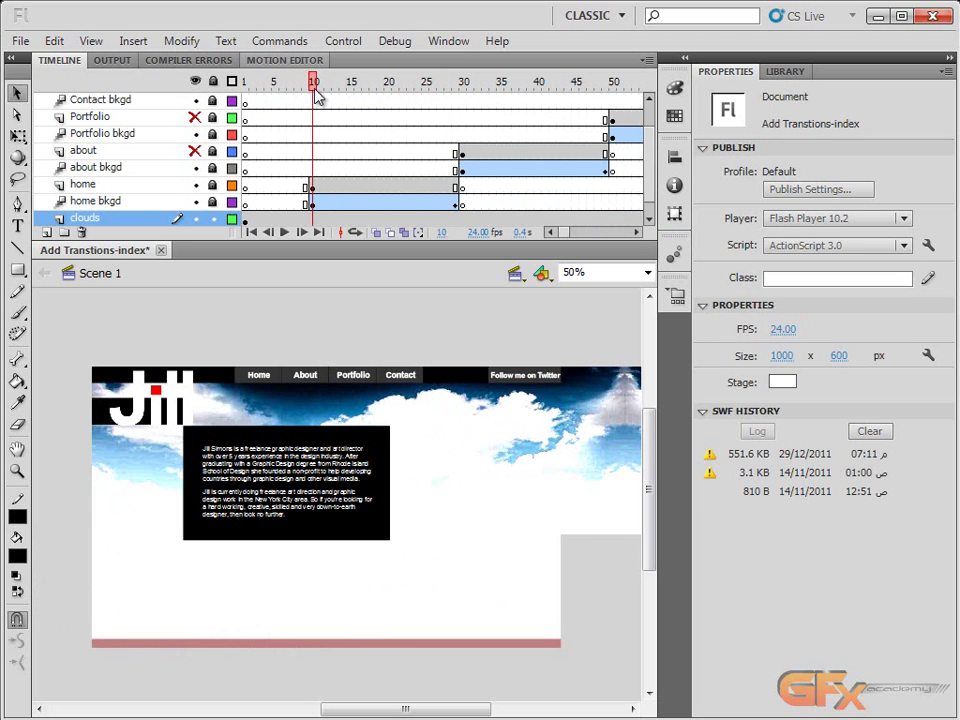
- Lock the clouds layer, unlock the home layer, and select the home movie clip's black text box on the stage
click(340, 486)
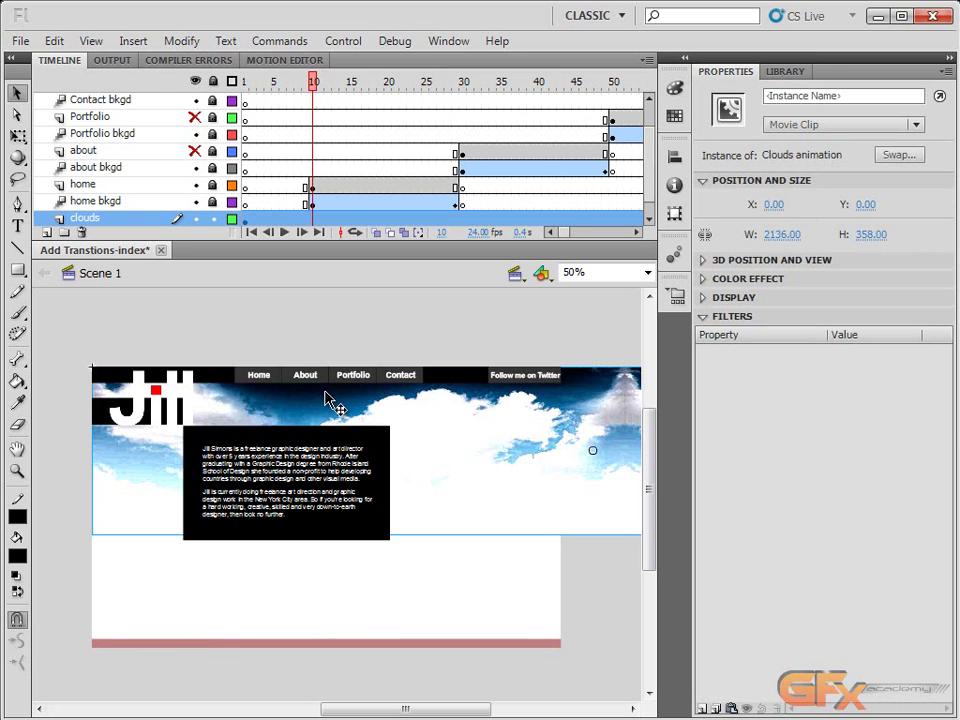
click(213, 218)
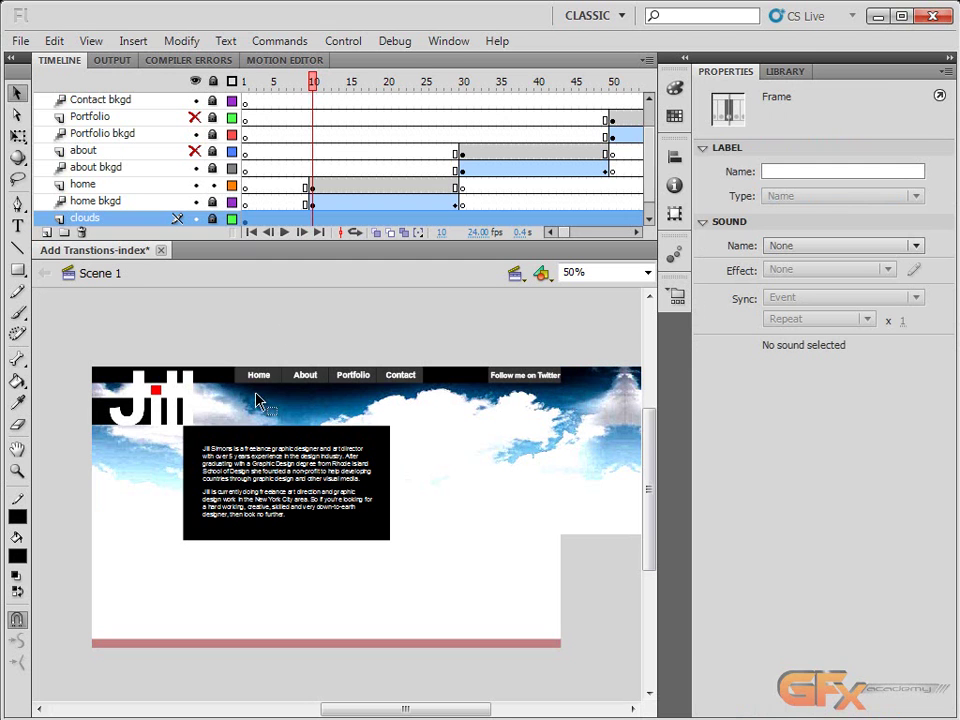
click(261, 446)
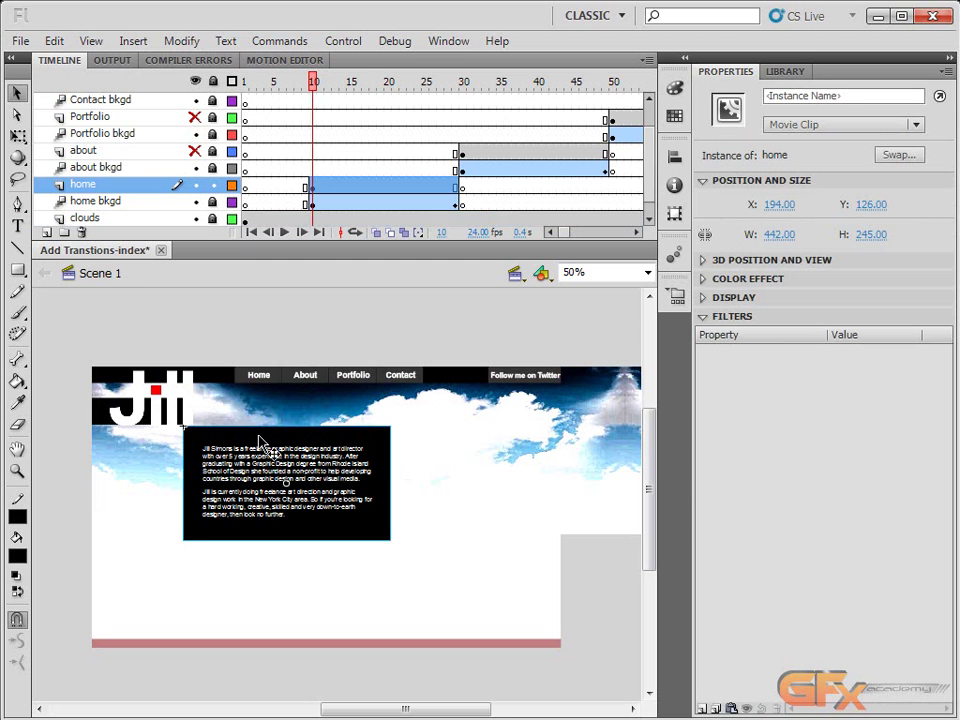
- Rotate the home text box in 3D at frame 10 with the 3D Rotation tool until it is a tilted sliver, nearly edge-on
click(312, 187)
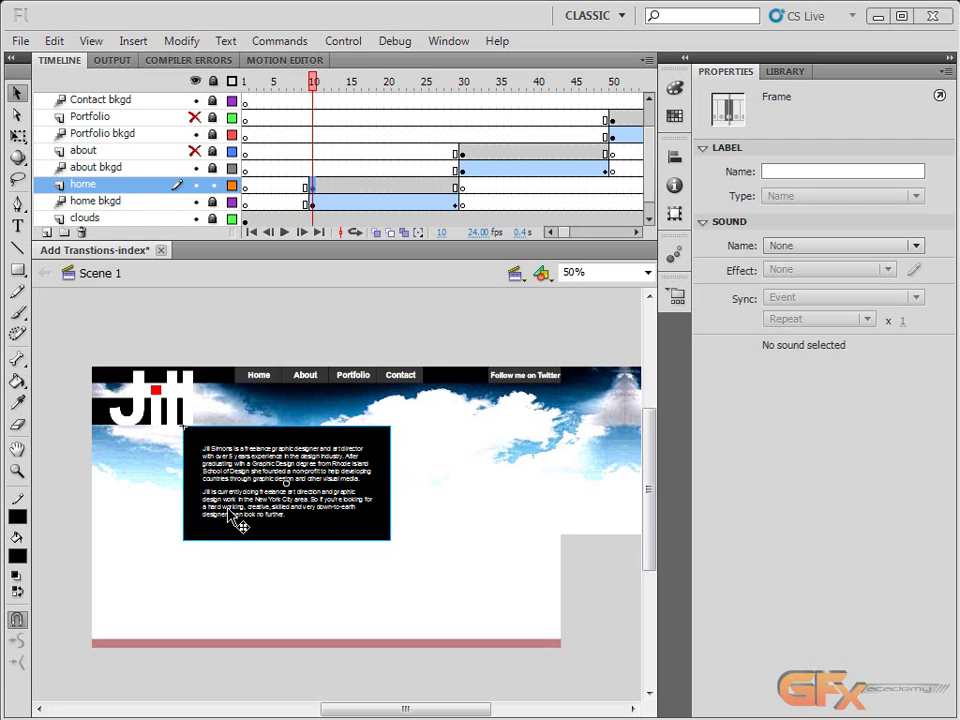
click(17, 158)
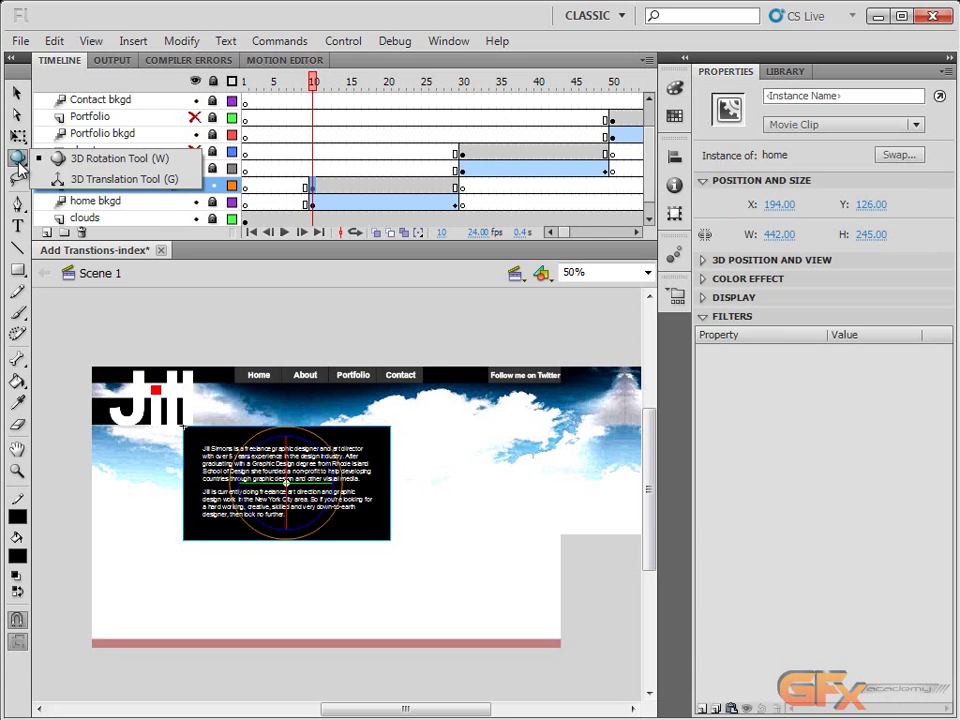
click(135, 162)
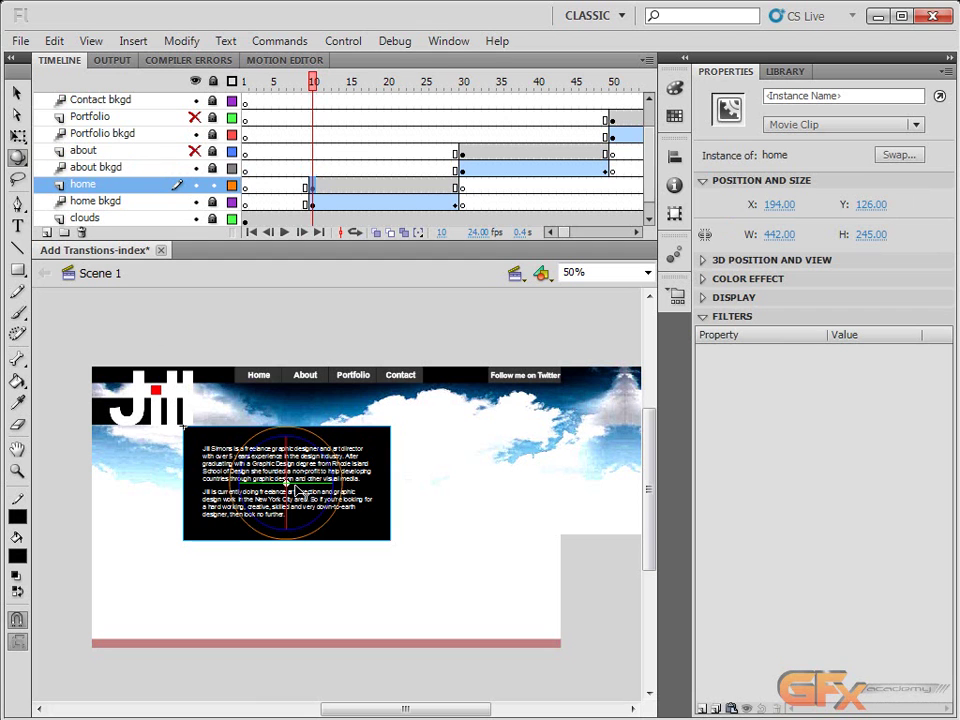
key(ctrl+1)
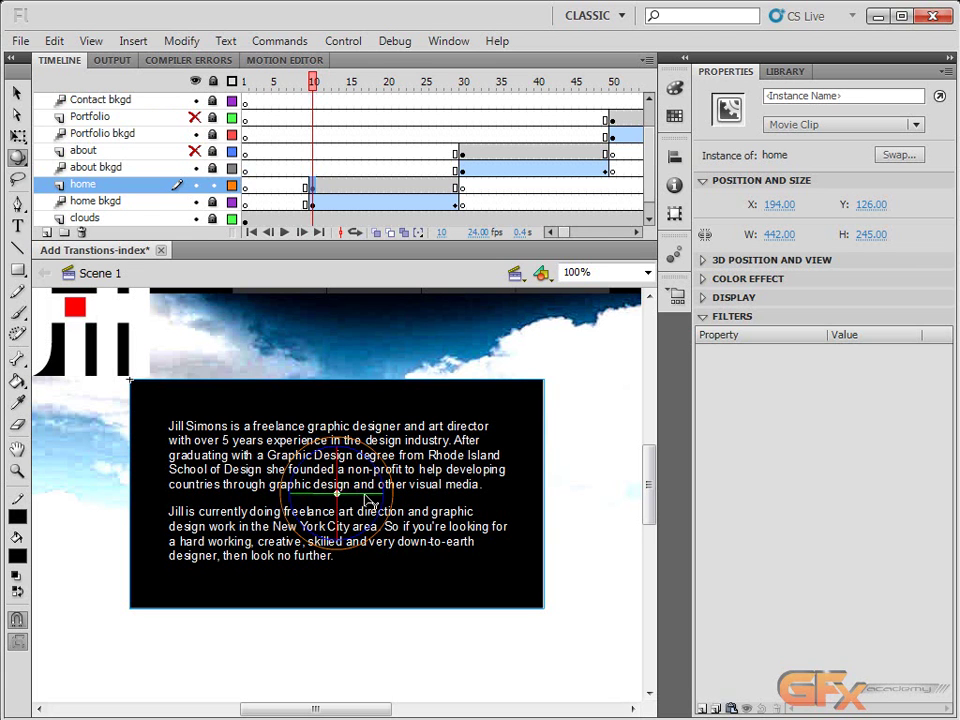
mouse_move(370, 500)
mouse_down()
mouse_move(338, 528)
mouse_move(280, 508)
mouse_move(352, 465)
mouse_move(345, 480)
mouse_move(349, 456)
mouse_move(360, 509)
mouse_up()
drag(341, 524, 401, 533)
drag(383, 478, 374, 521)
key(ctrl+z)
drag(400, 500, 444, 468)
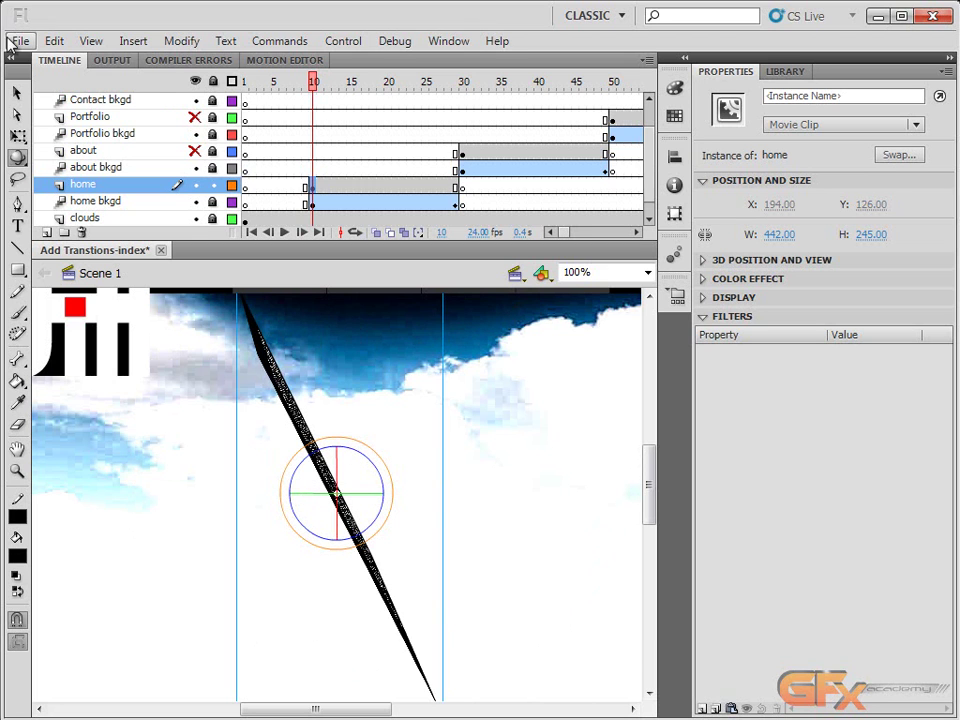
- Create a motion tween on the home layer's span starting at frame 10
click(18, 93)
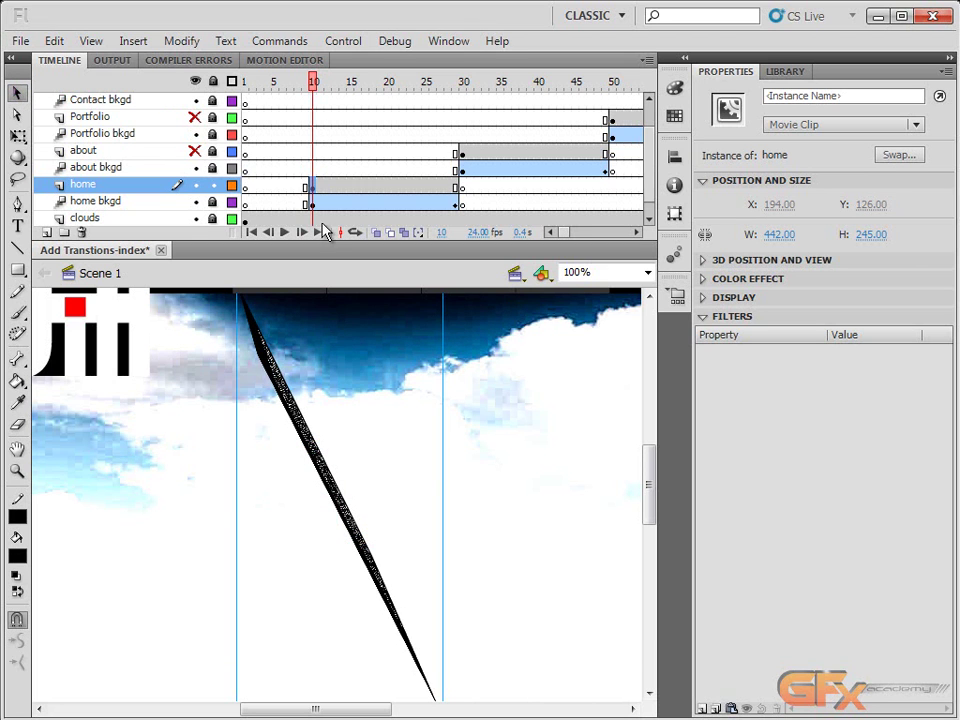
right_click(327, 187)
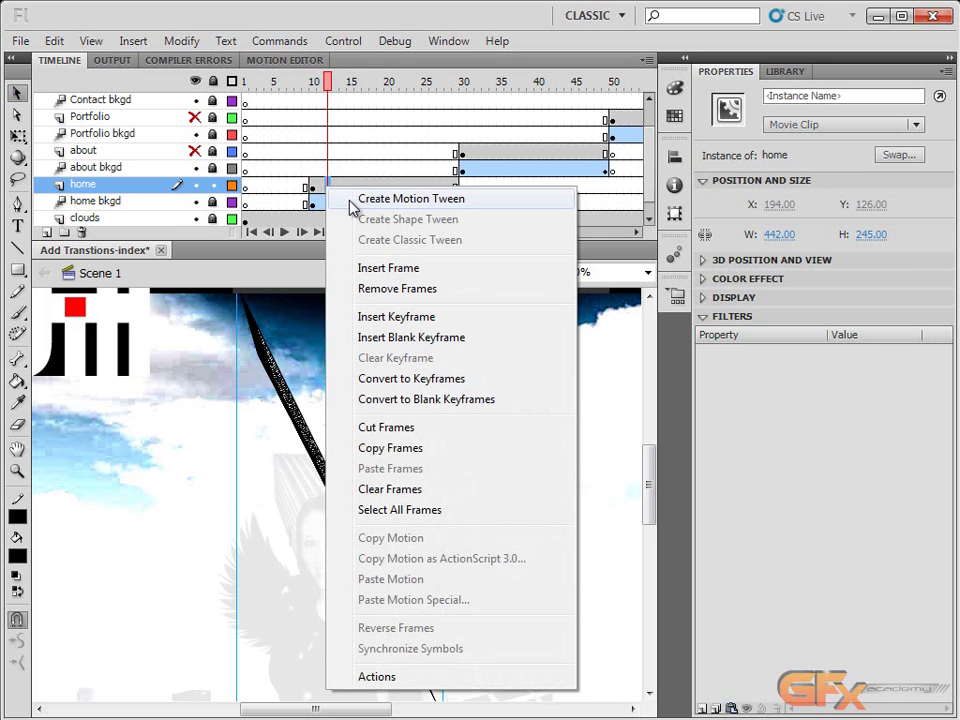
drag(356, 194, 380, 198)
right_click(397, 200)
click(313, 188)
click(414, 197)
right_click(362, 189)
click(420, 199)
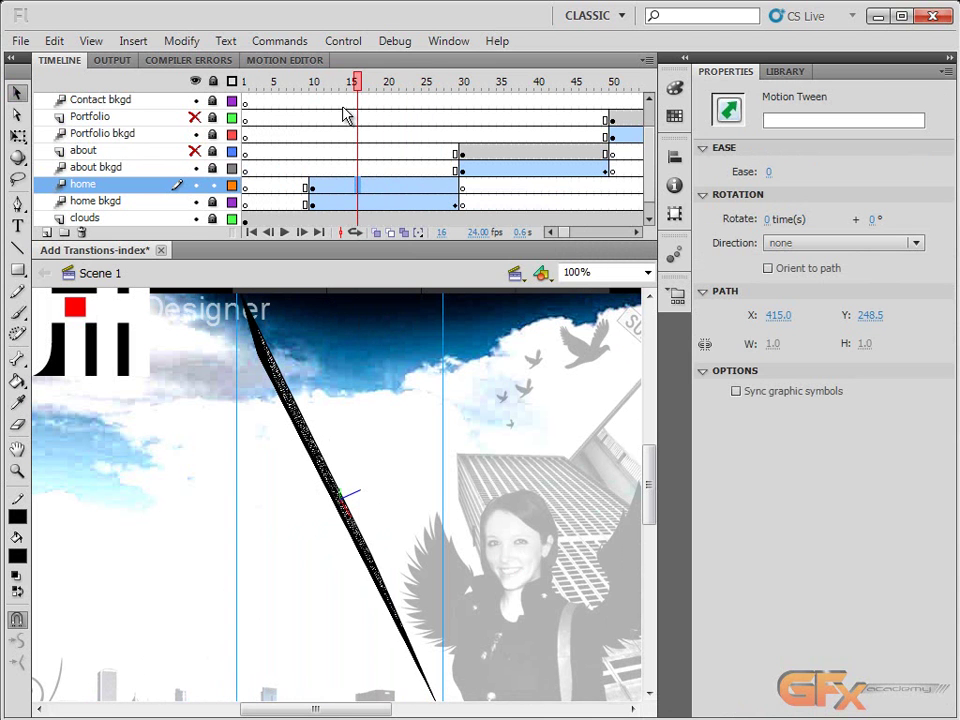
- At frame 29, rotate the home text box in 3D until it faces forward almost flat and its text is readable
drag(362, 85, 460, 90)
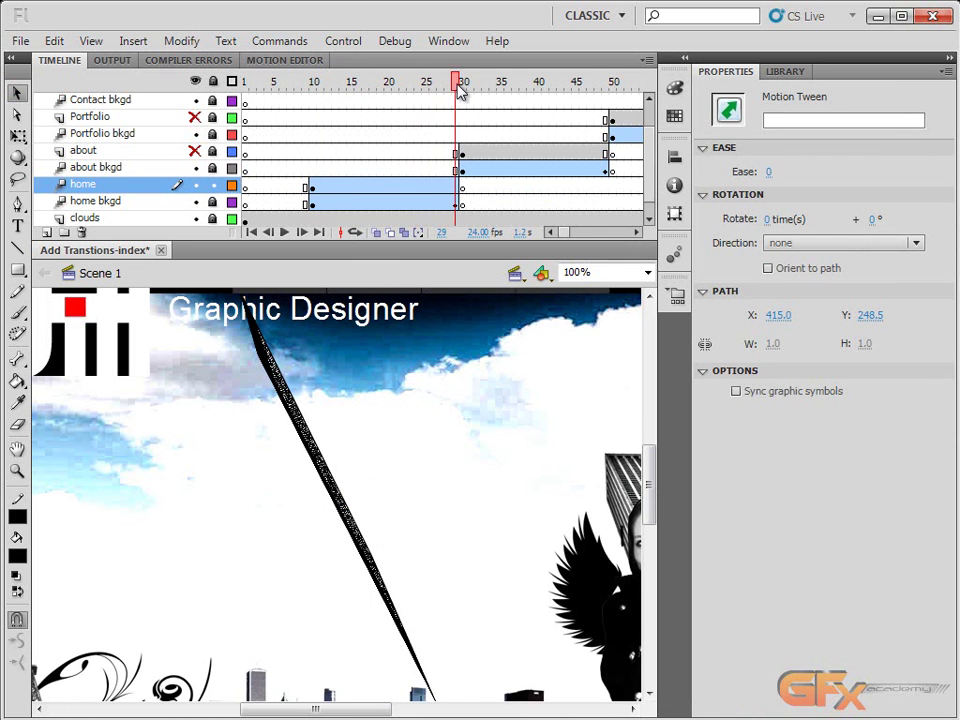
click(443, 188)
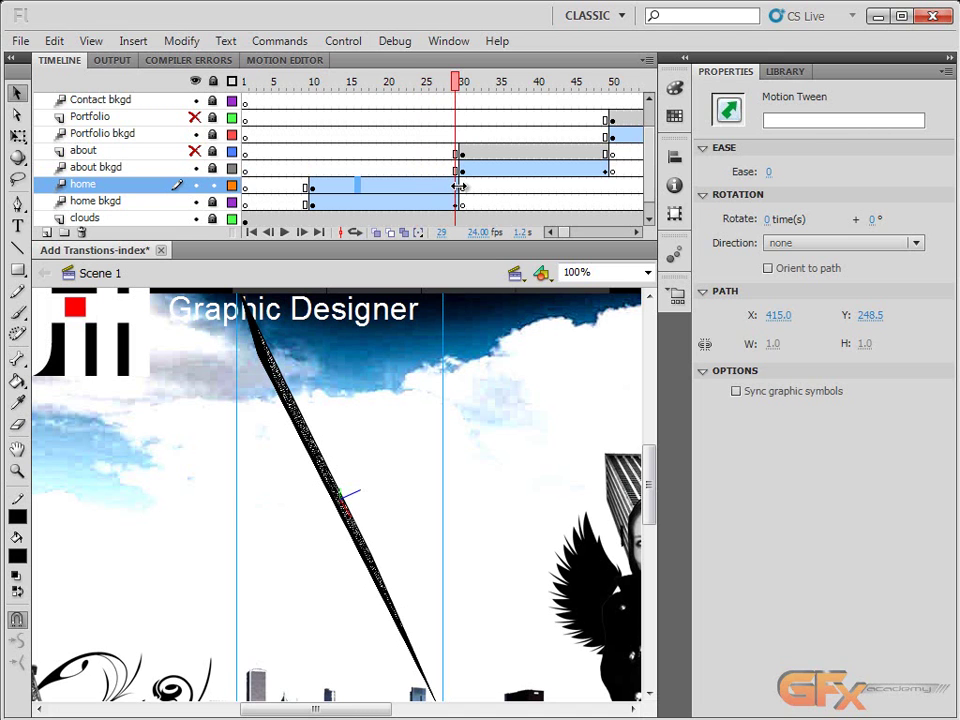
mouse_move(456, 86)
mouse_down()
mouse_move(427, 84)
mouse_move(460, 86)
mouse_up()
click(17, 157)
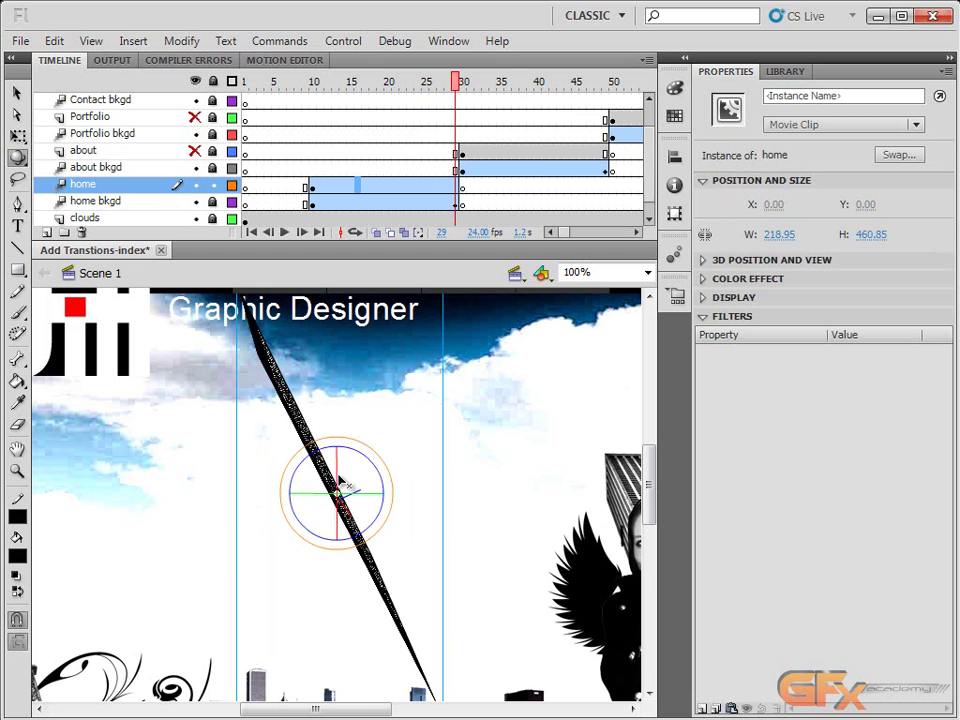
drag(392, 483, 354, 520)
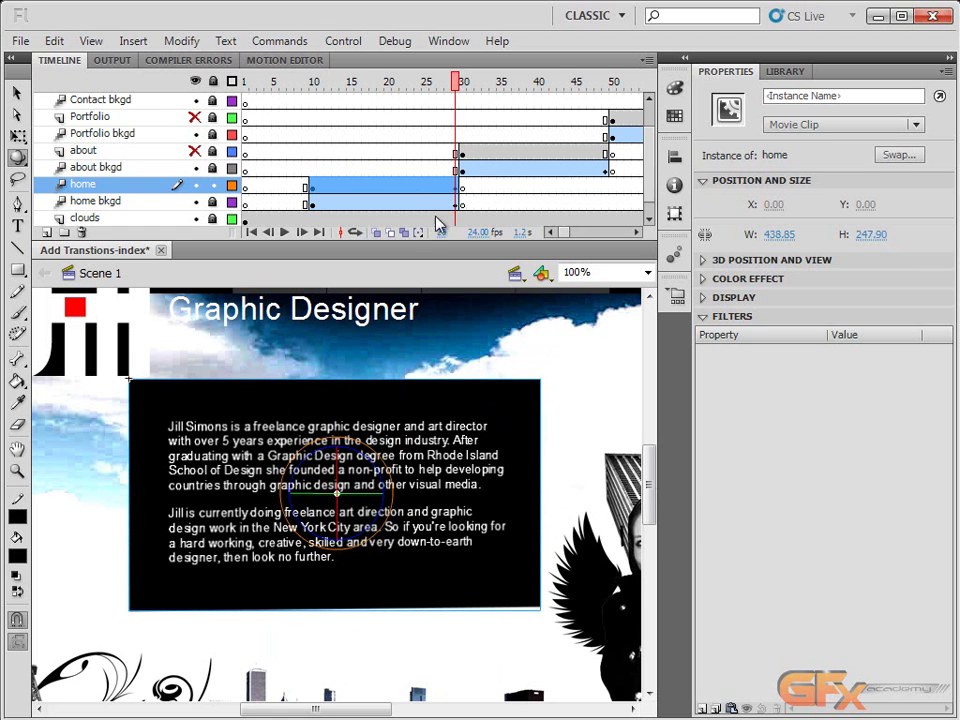
- Show the text box's transform values and try different settings for its rotation and its 3D X, Y and Z angles
click(448, 41)
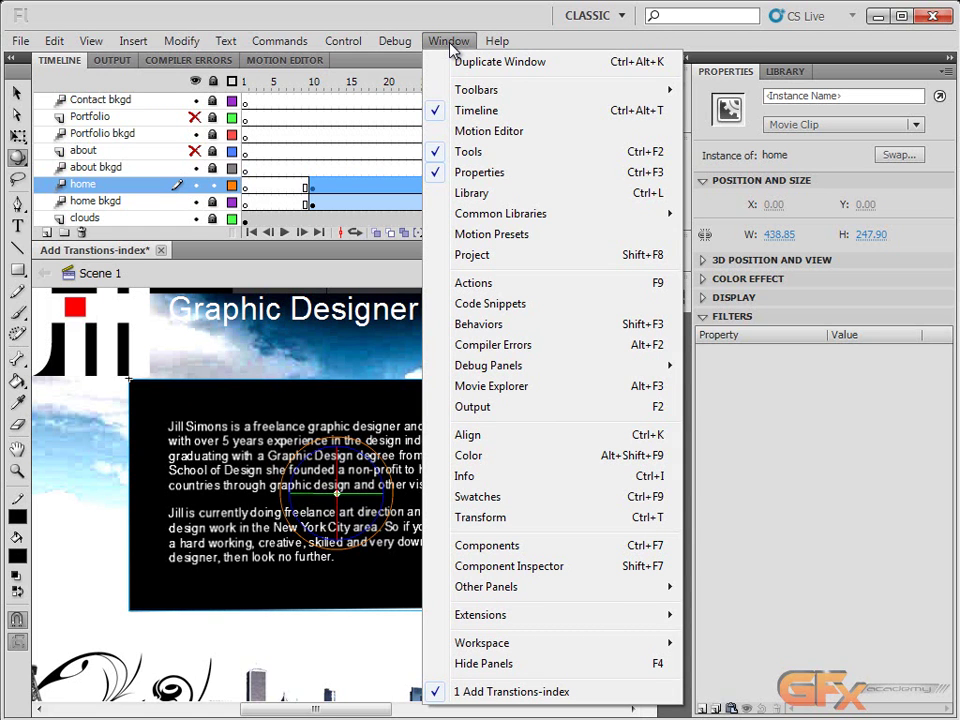
click(552, 529)
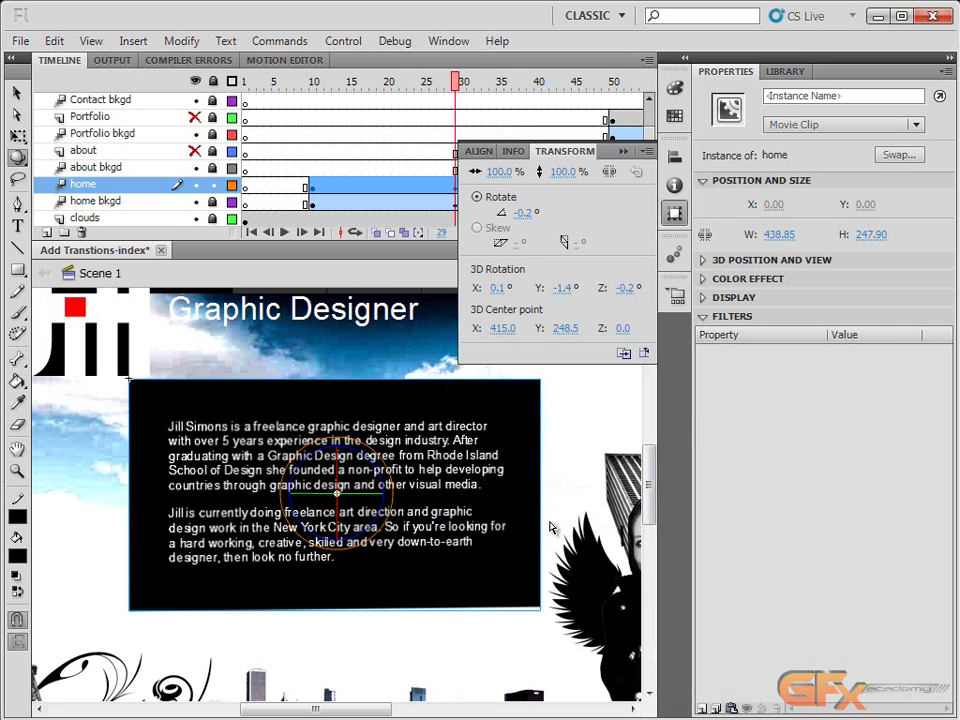
click(529, 218)
mouse_move(529, 218)
mouse_down()
mouse_move(500, 212)
mouse_move(525, 214)
mouse_up()
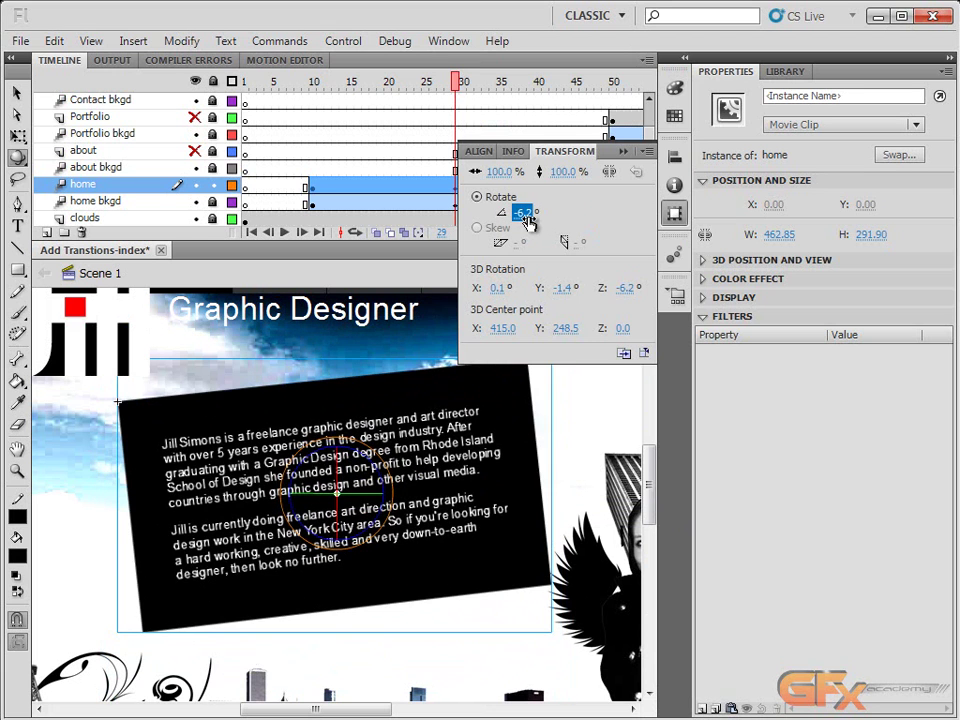
click(505, 291)
drag(505, 291, 633, 294)
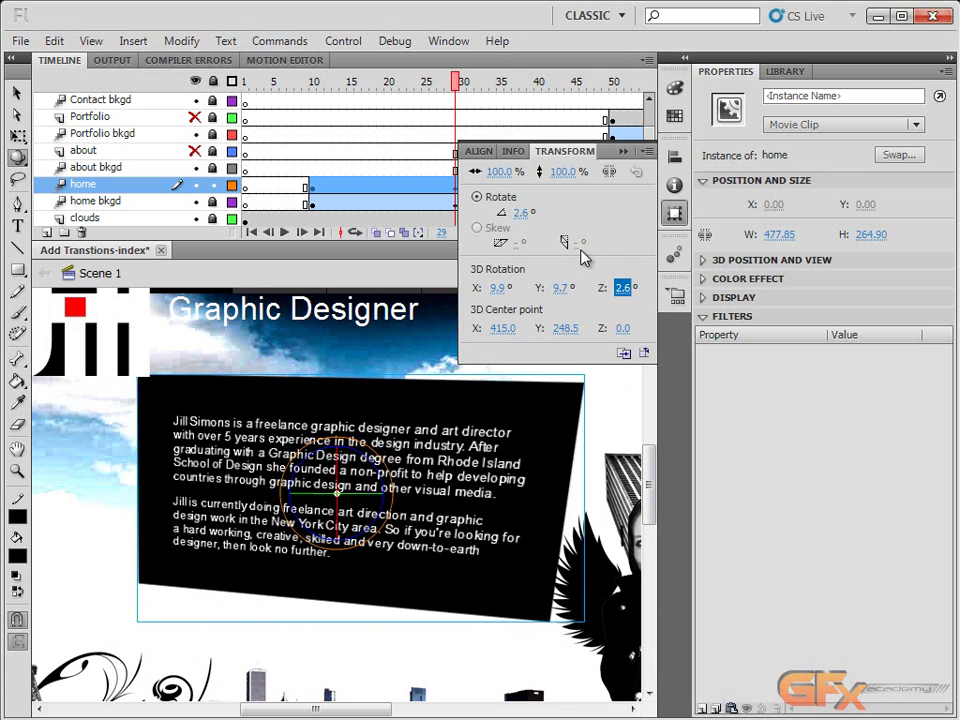
- Set the text box's rotation to 0° and return the playhead to frame 29
click(522, 213)
text(0)
key(Return)
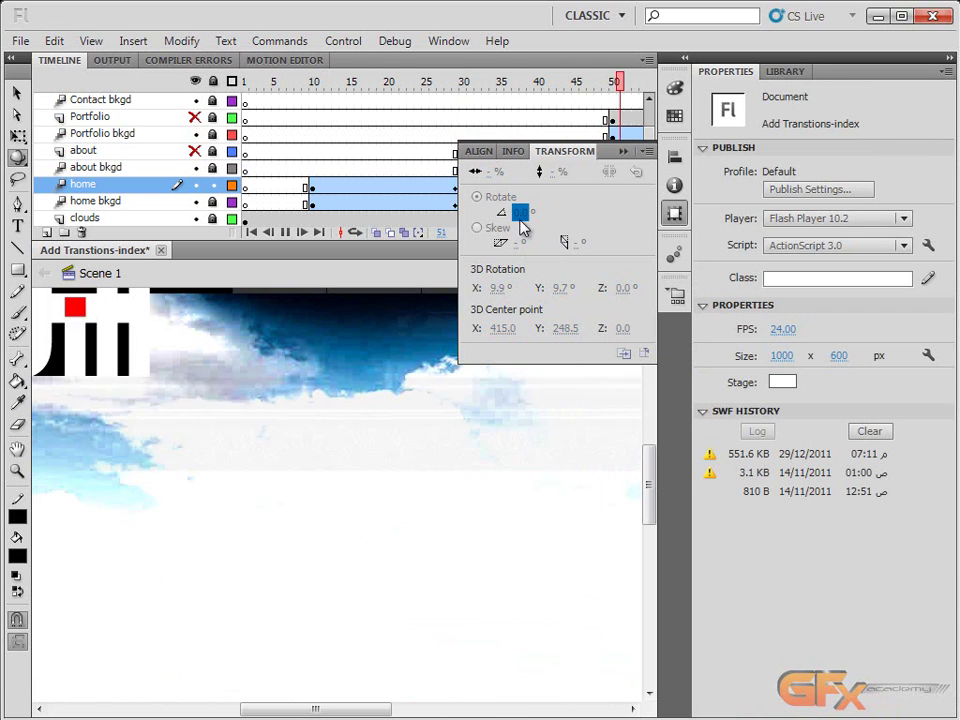
drag(403, 80, 459, 86)
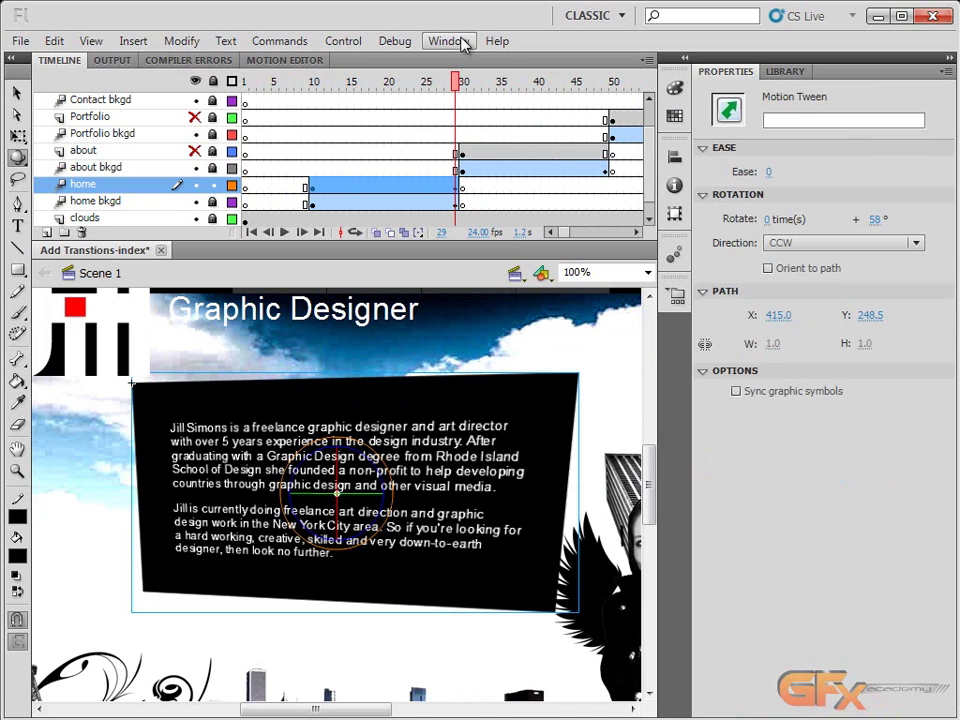
- Reset the text box's 3D rotation to 0° on X, Y and Z at frame 29, and scrub through the tween to check it
key(ctrl+t)
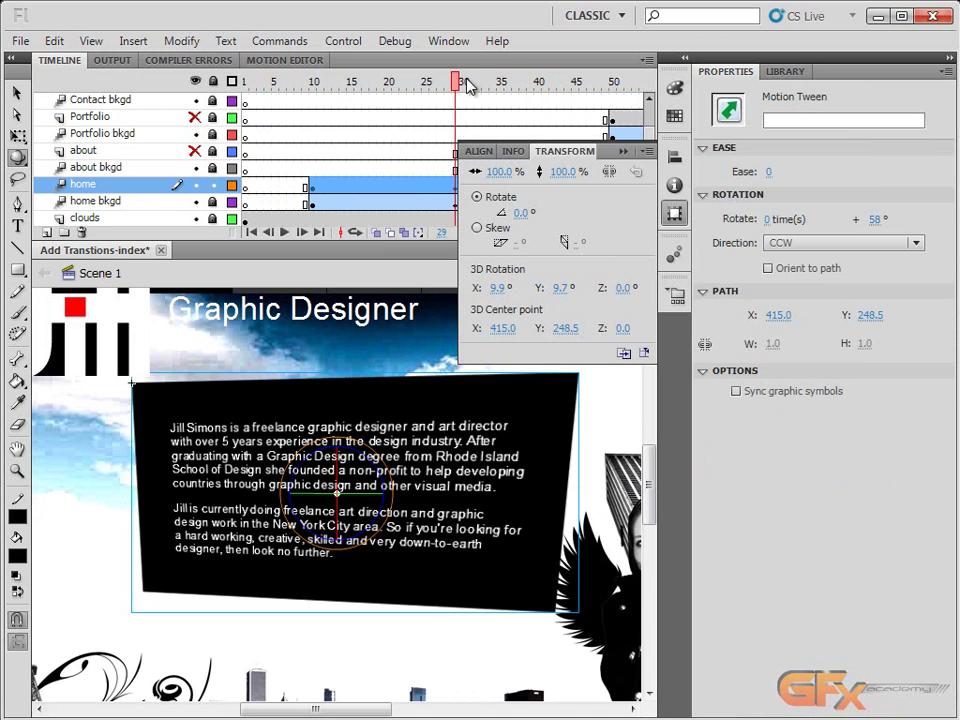
click(512, 213)
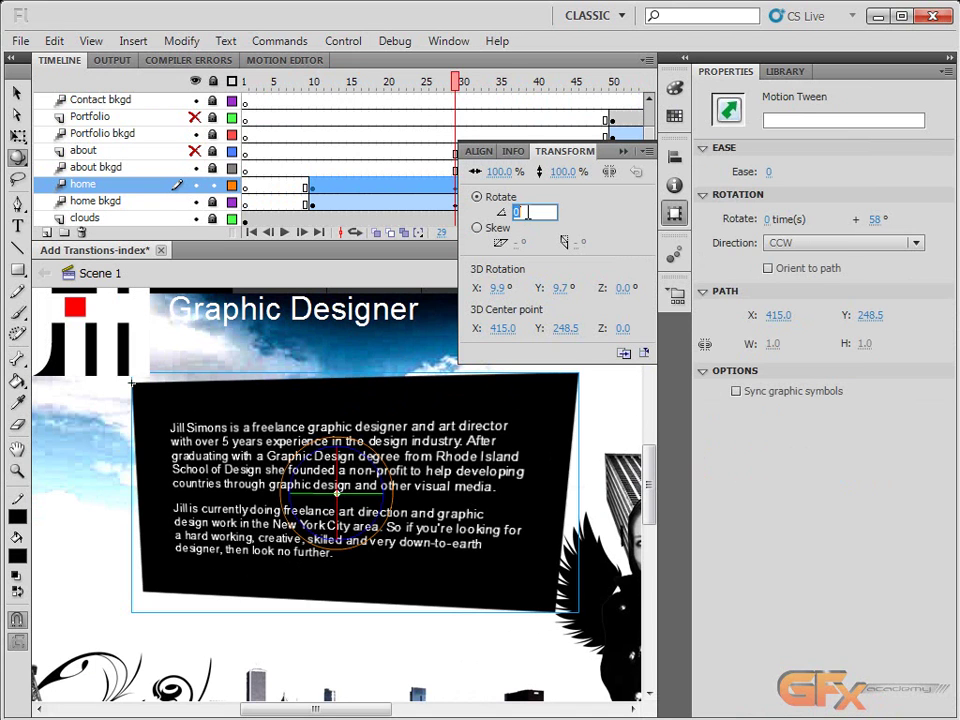
click(497, 288)
text(0)
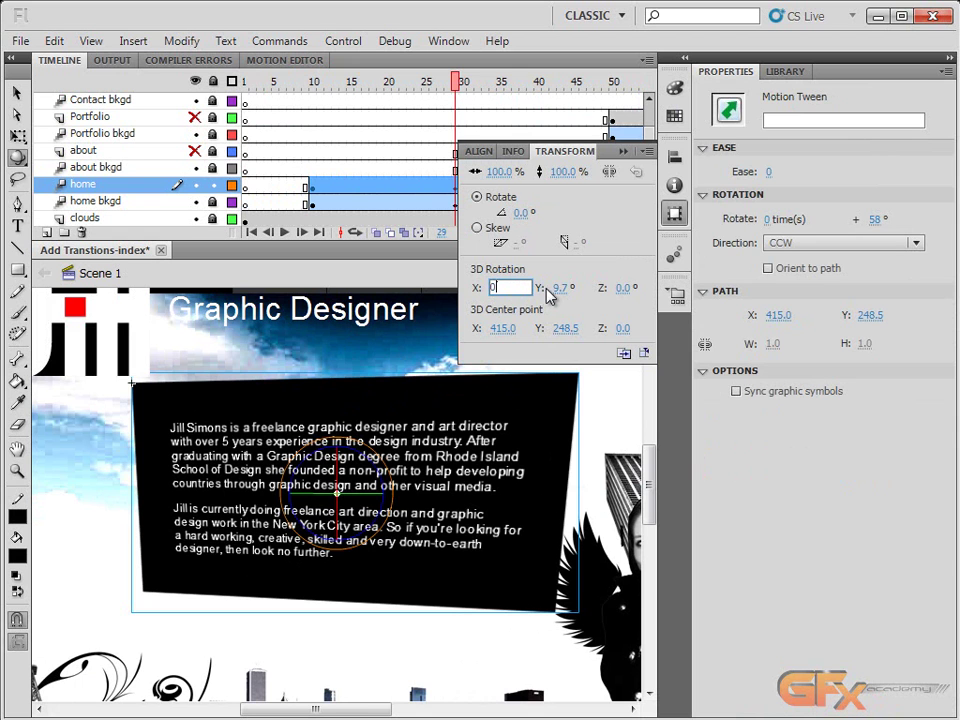
key(Return)
click(560, 288)
text(0)
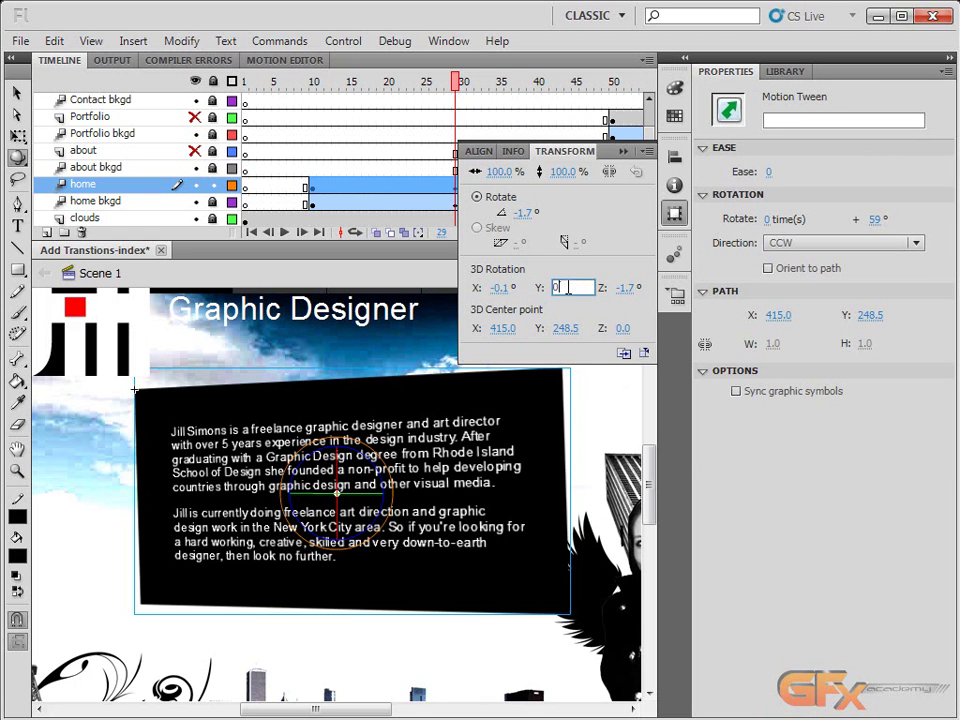
key(Return)
click(626, 288)
text(0)
key(Return)
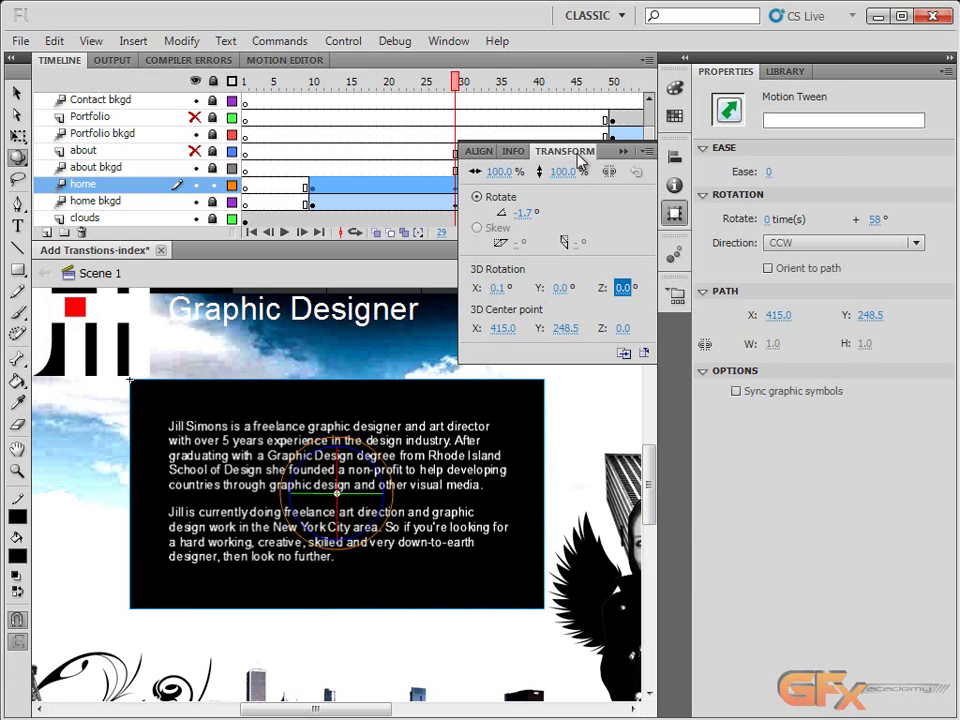
click(624, 153)
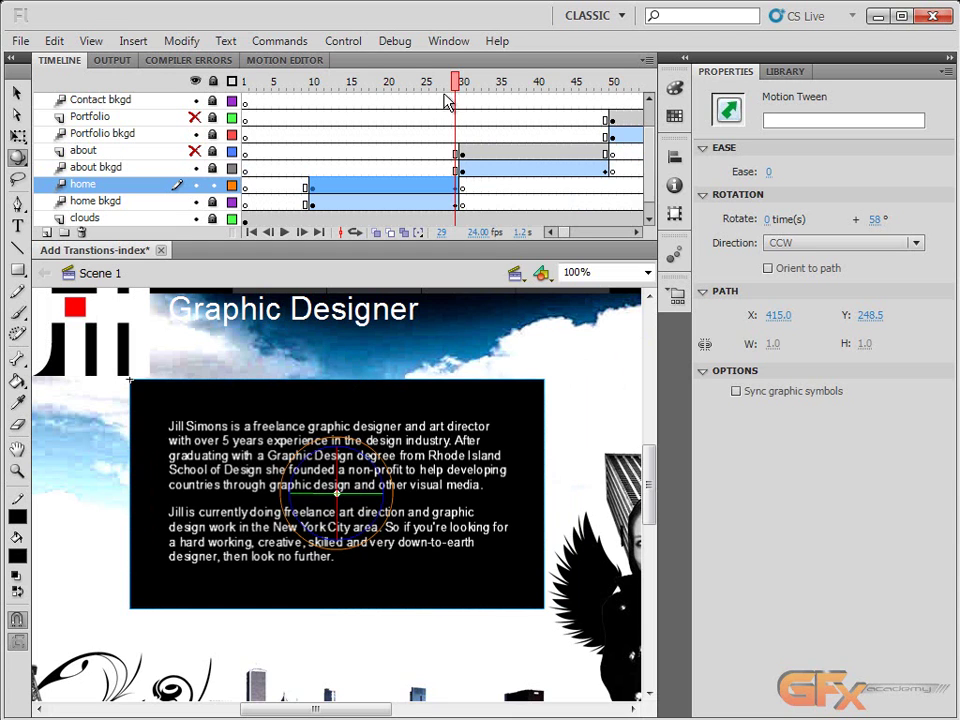
drag(338, 81, 460, 122)
- Show and unlock the about layer, lock the home layer, and select the about text at frame 30
click(195, 151)
click(171, 152)
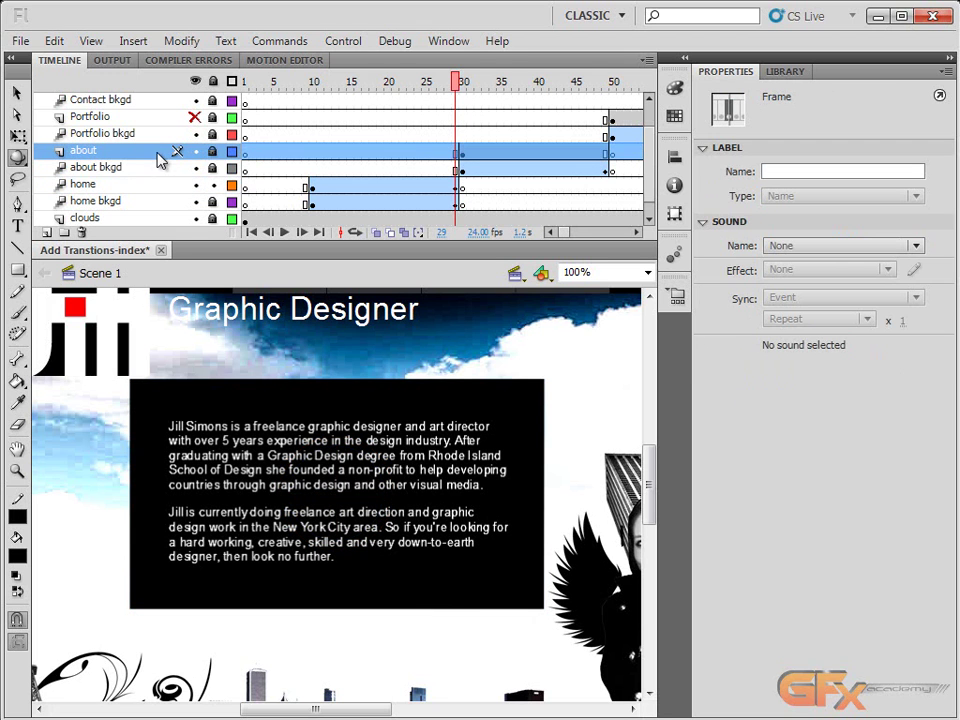
click(463, 81)
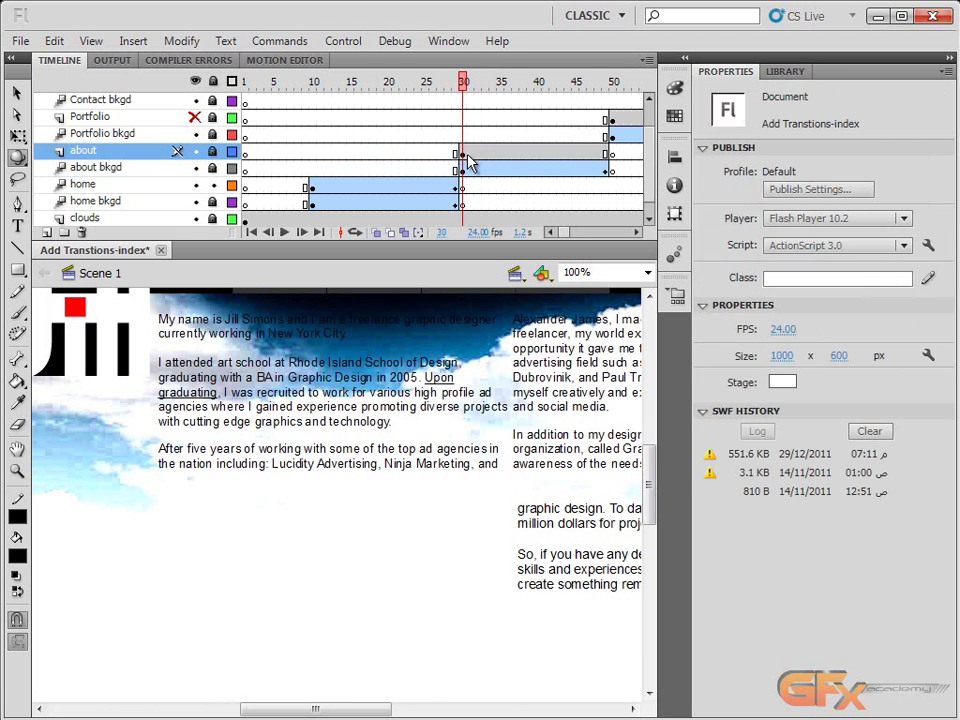
click(212, 151)
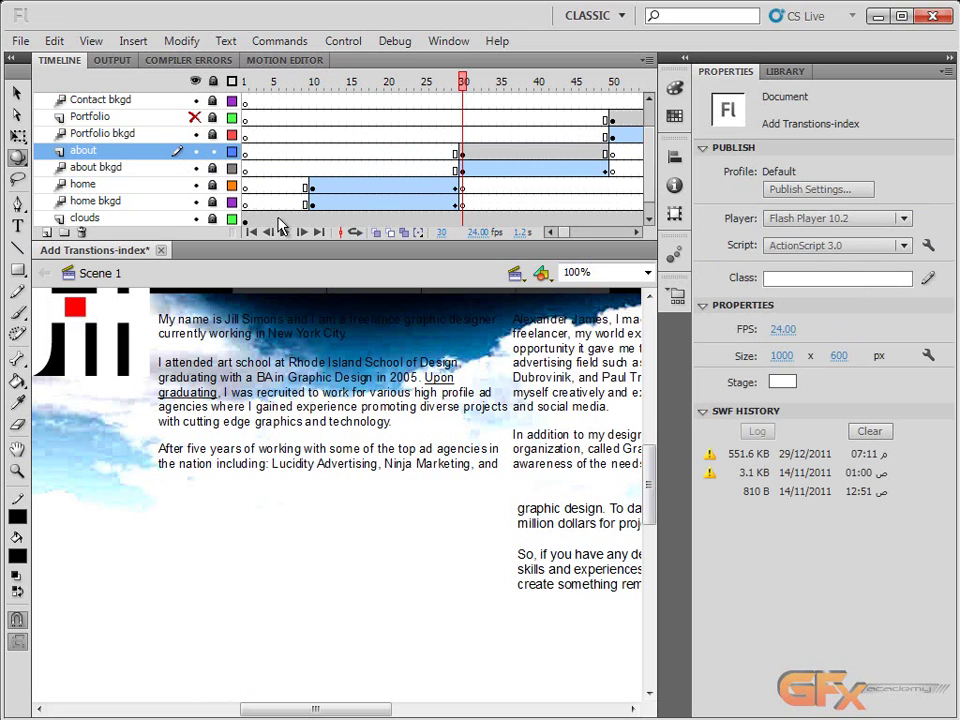
click(637, 232)
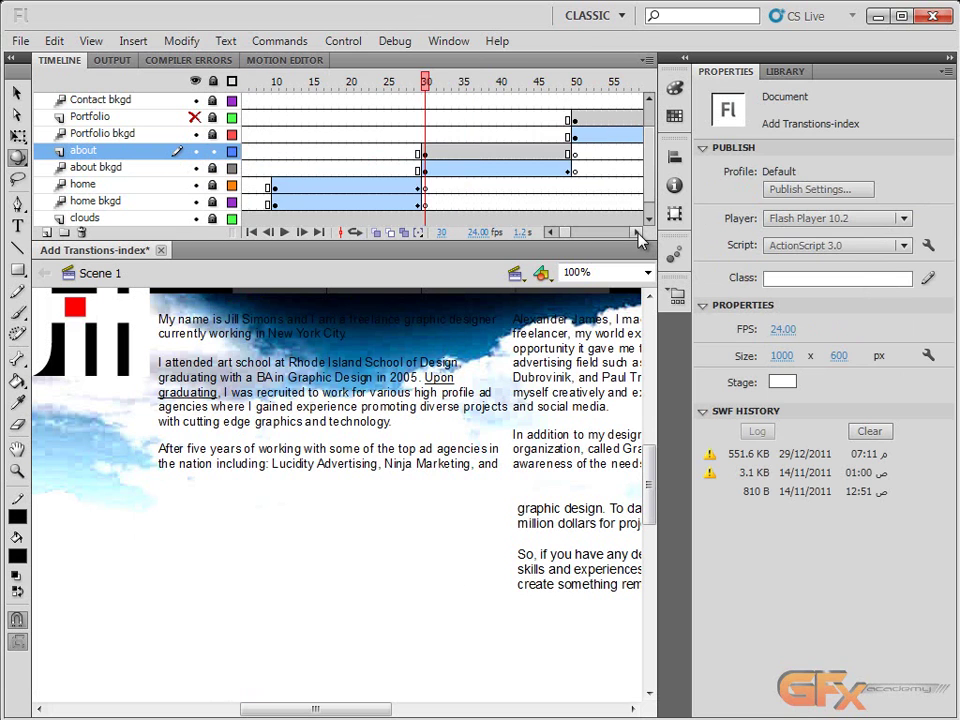
click(637, 232)
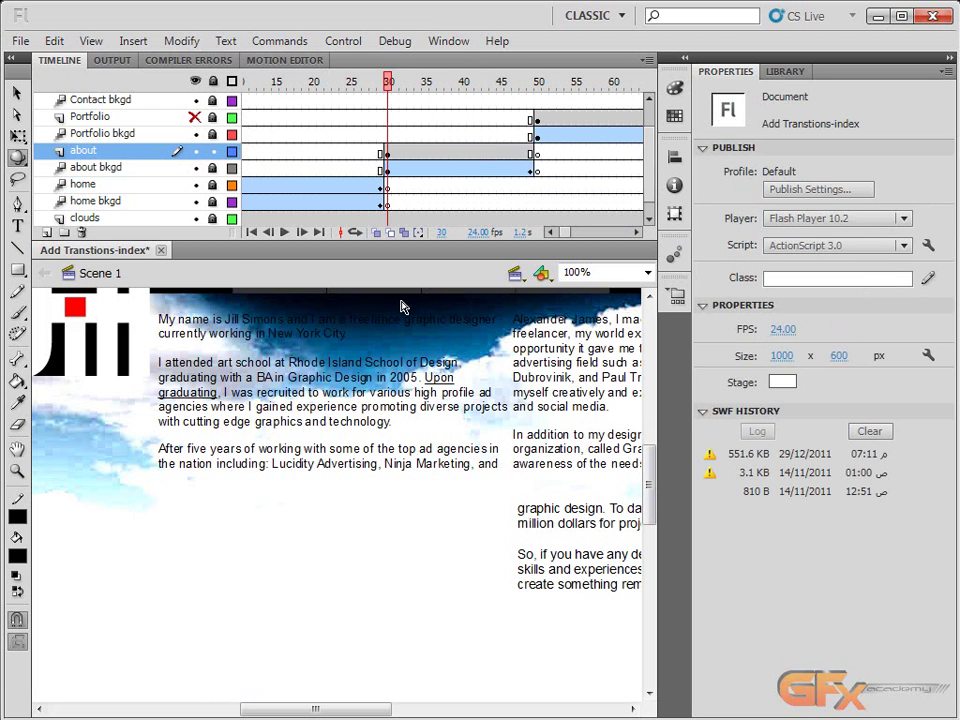
click(17, 92)
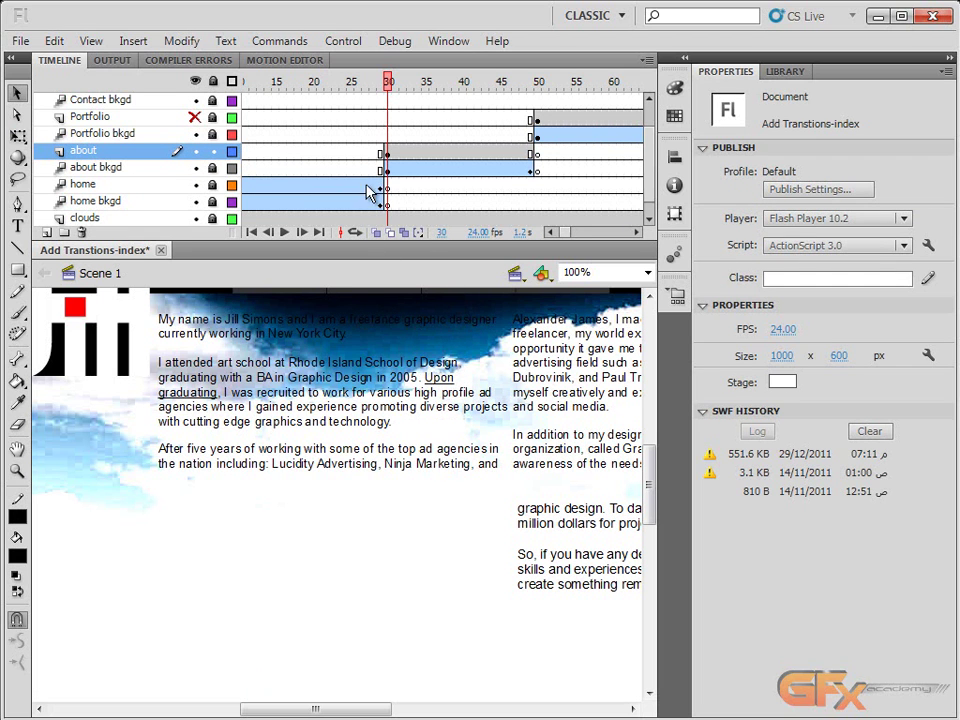
click(387, 153)
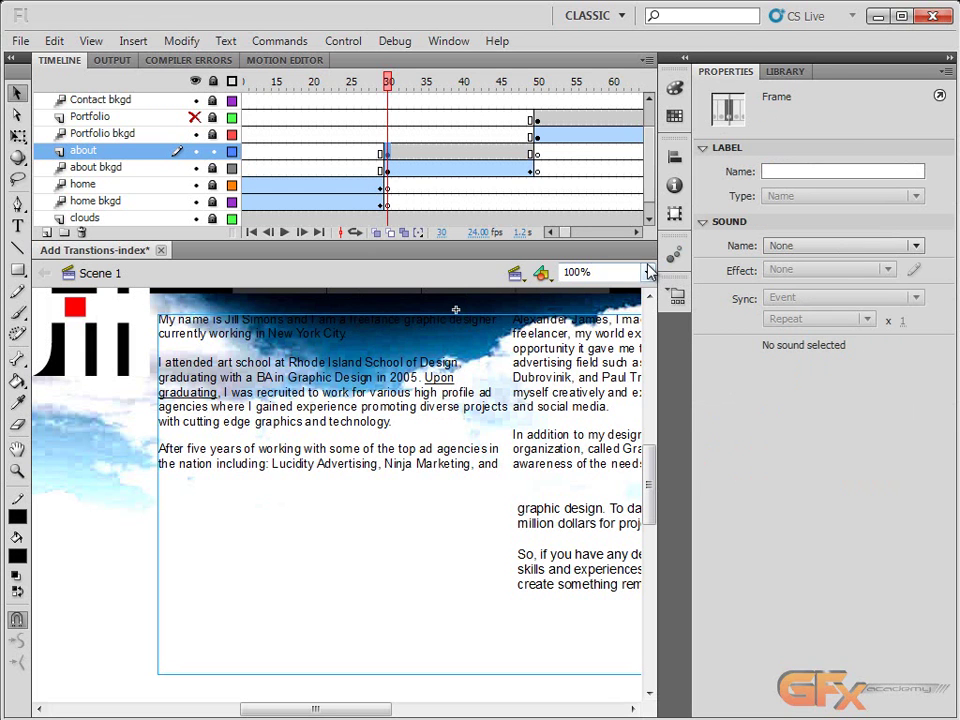
- Scrub through the home layer's motion tween and save it as a motion preset named 3d Rotation
click(551, 232)
click(332, 189)
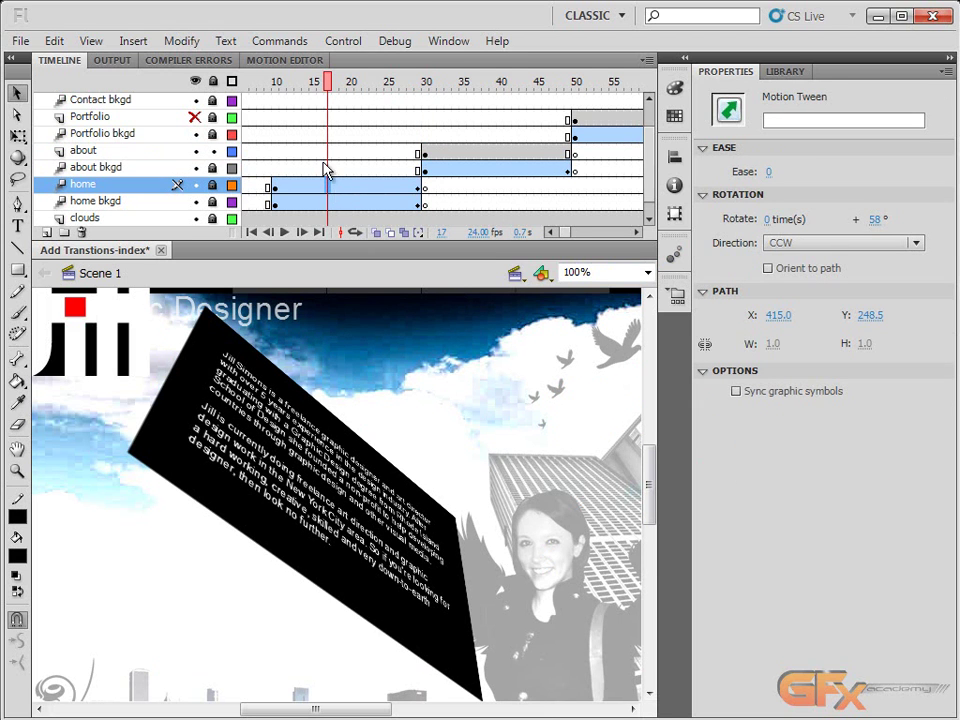
drag(305, 84, 422, 105)
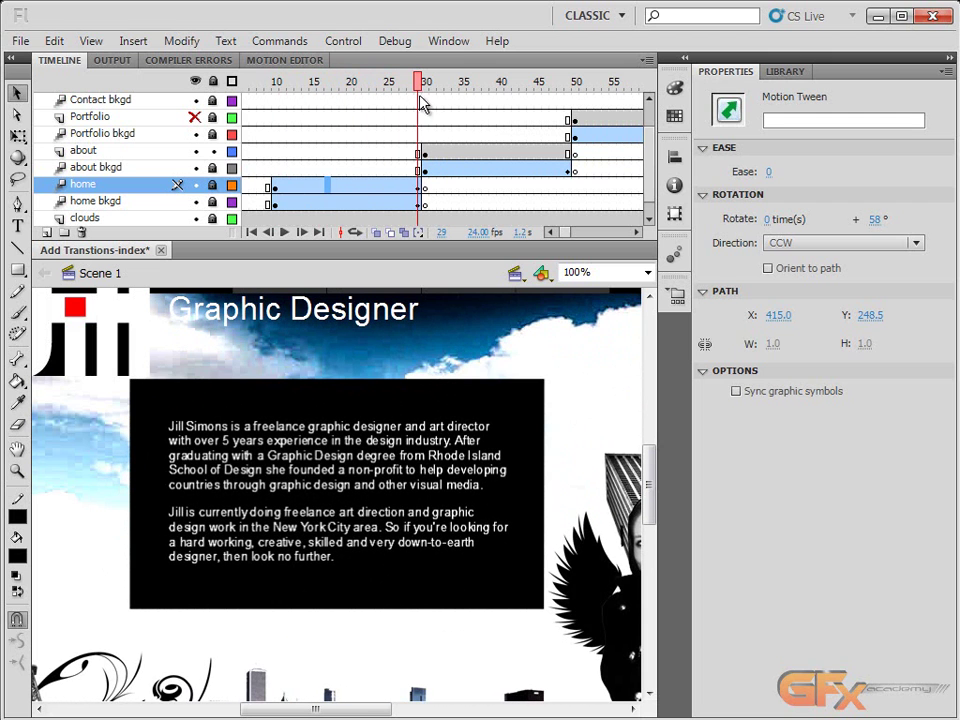
click(345, 193)
right_click(341, 194)
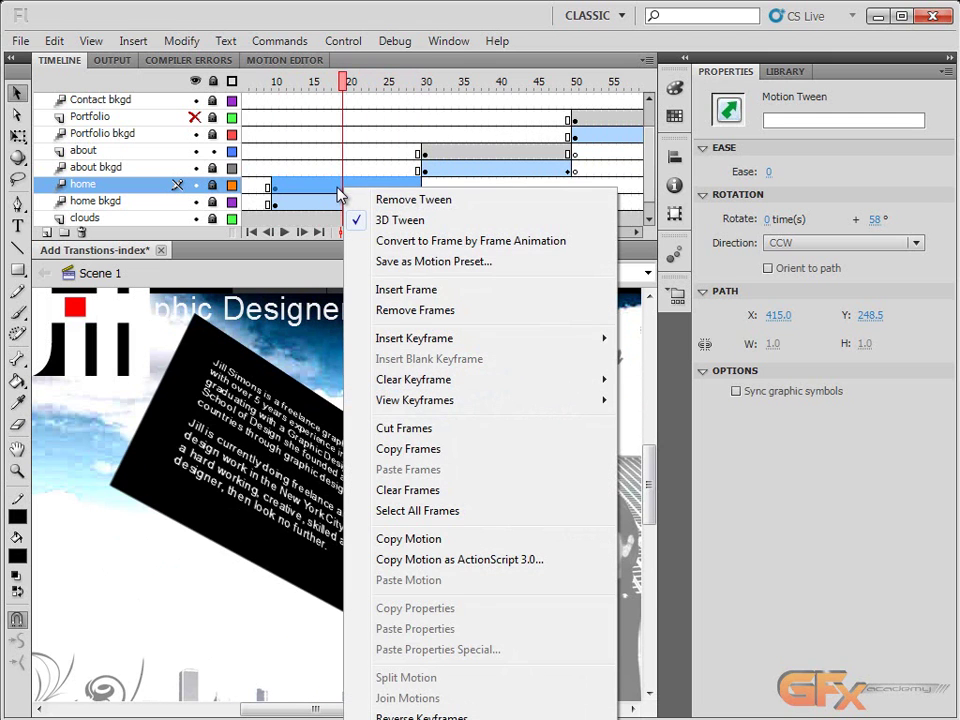
click(419, 263)
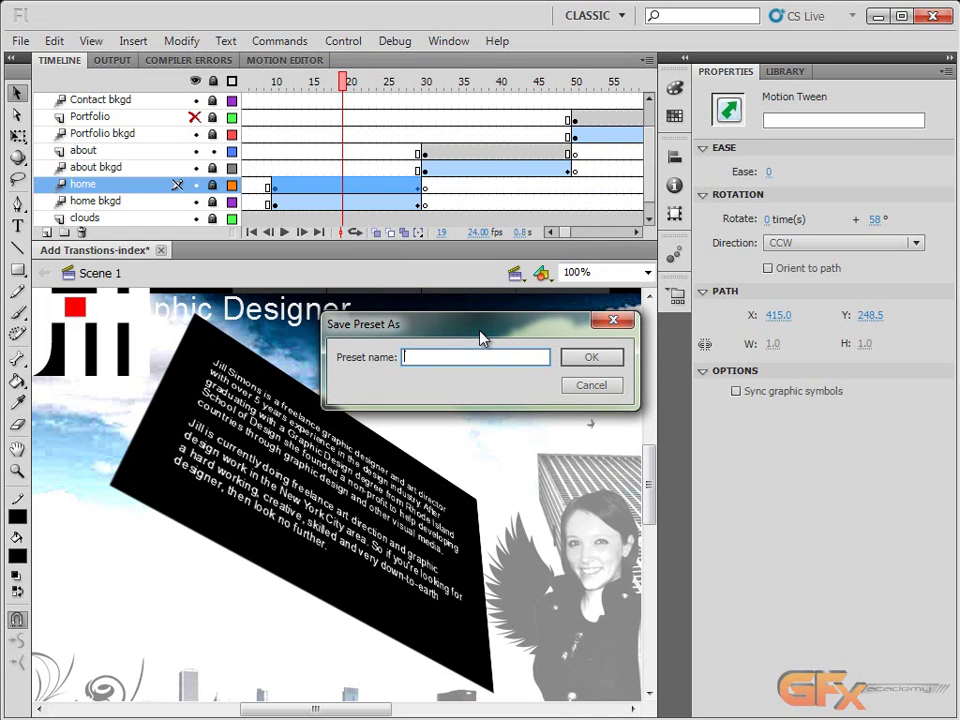
text(#d Rotation3)
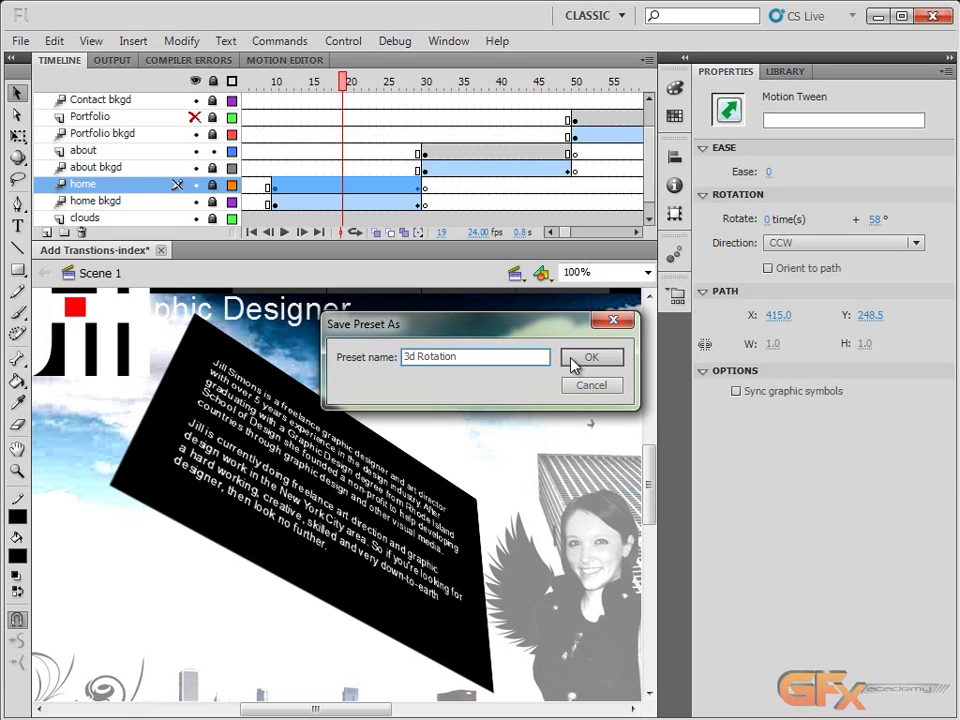
click(590, 358)
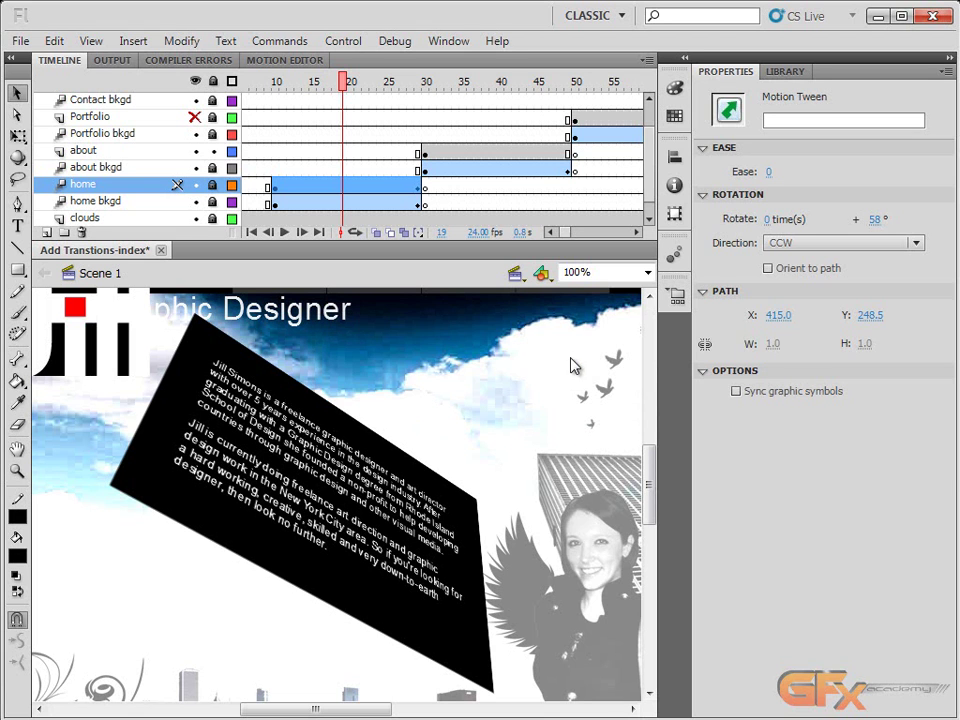
- Open the motion presets, collapse the default ones, and look at the 3d Rotation entry among the custom presets
click(676, 255)
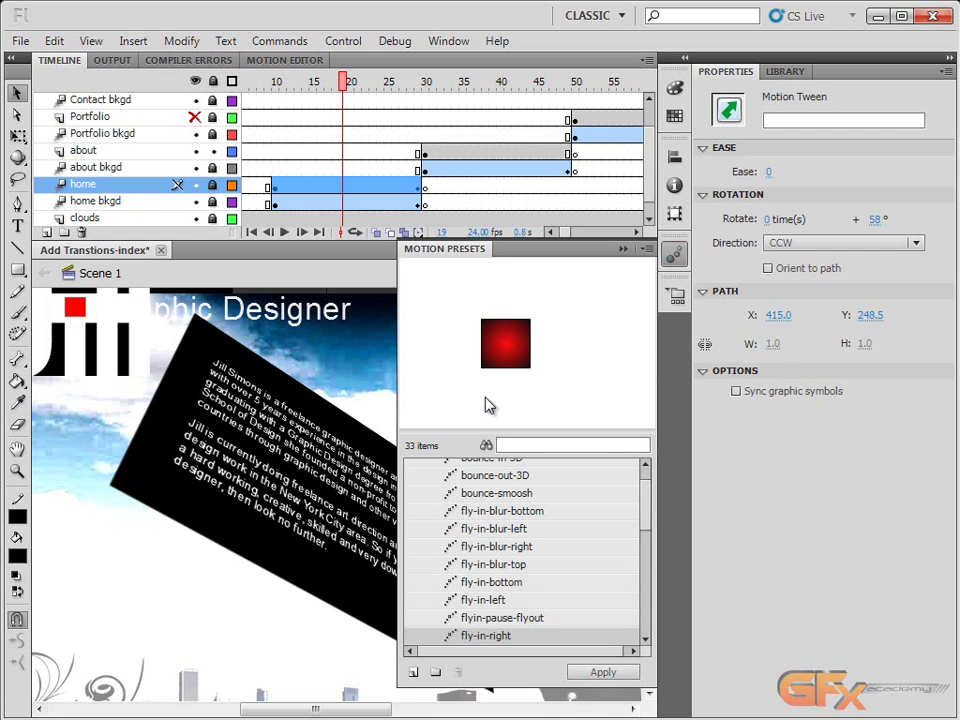
scroll(463, 605, up, 2)
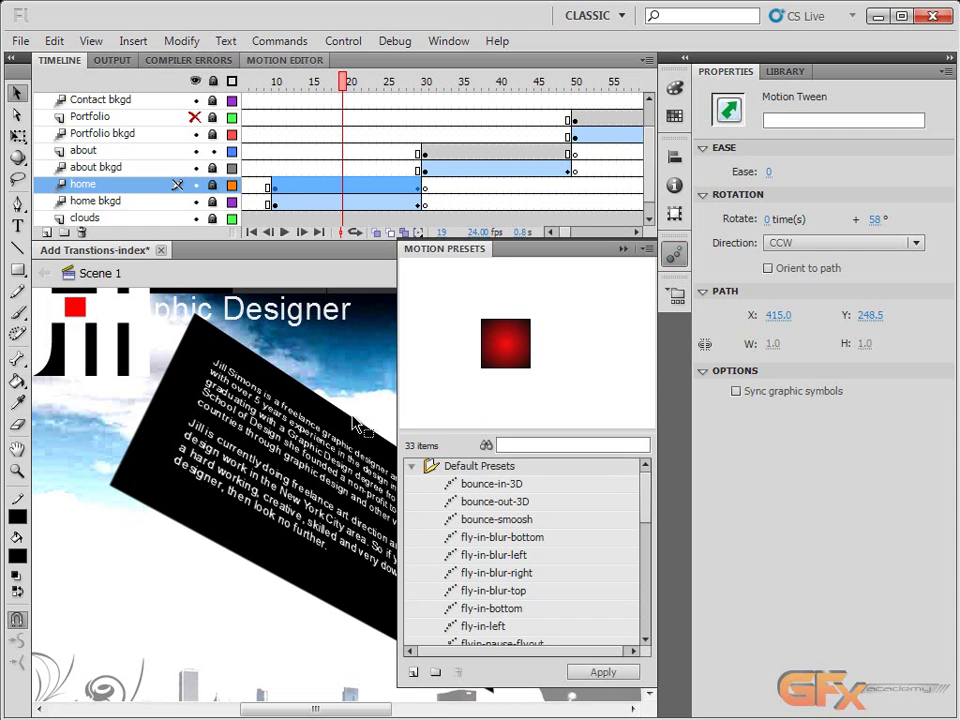
click(410, 468)
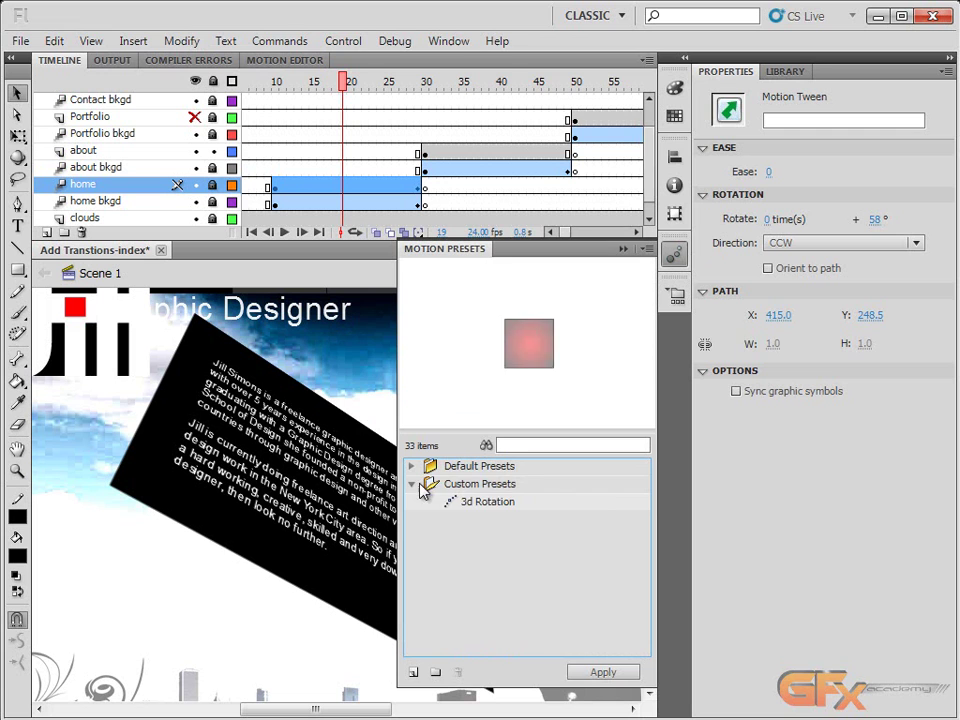
click(476, 504)
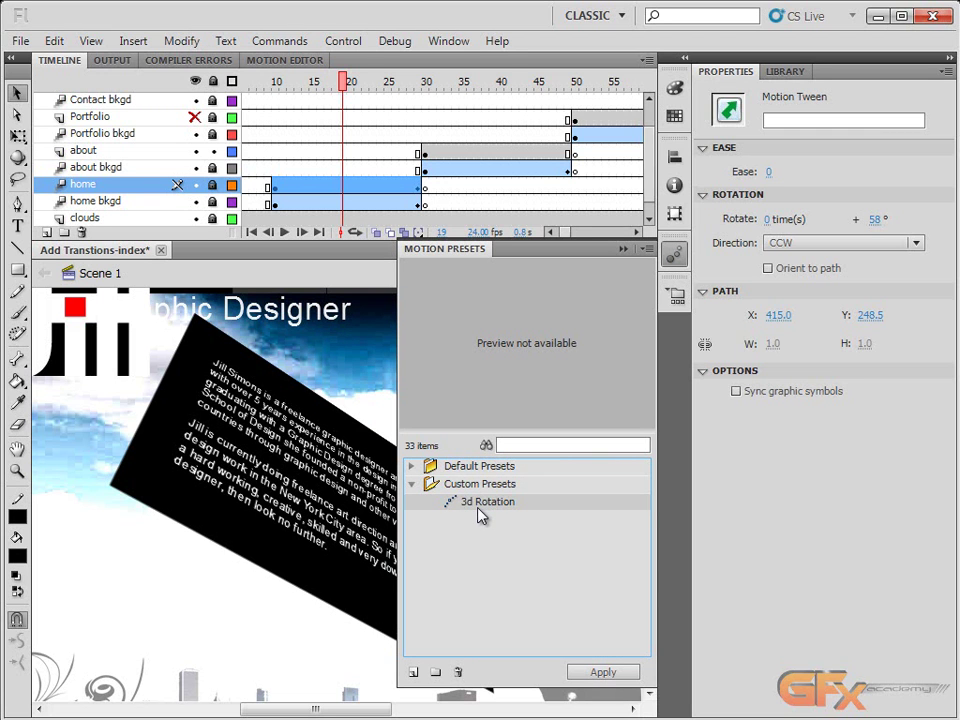
- Apply the custom 3d Rotation motion preset to the about text at frame 30
click(426, 81)
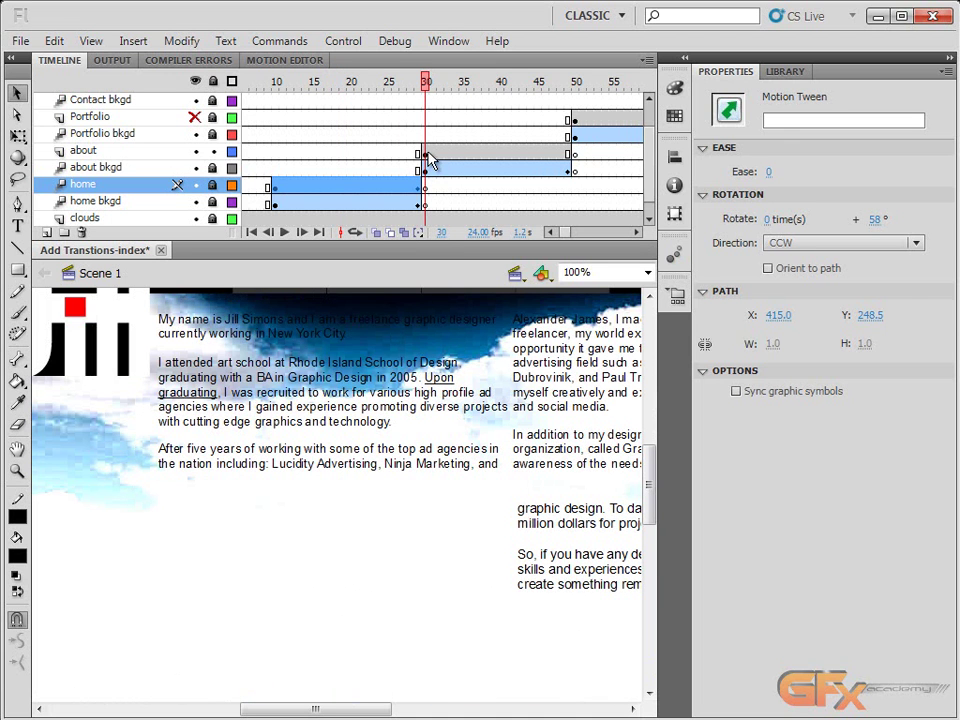
click(425, 153)
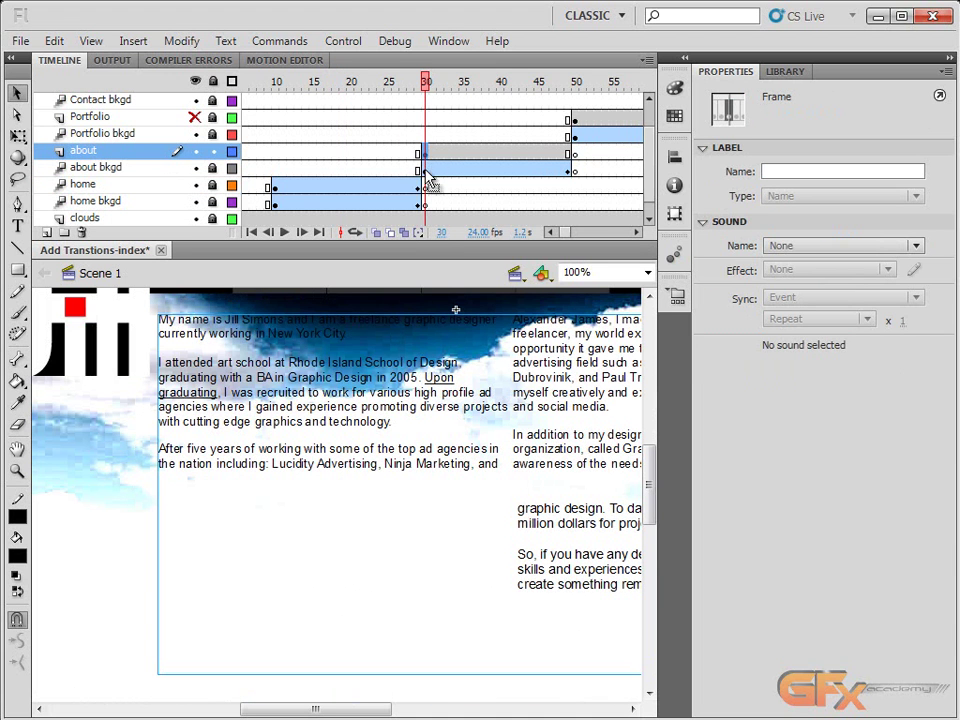
click(675, 256)
click(489, 507)
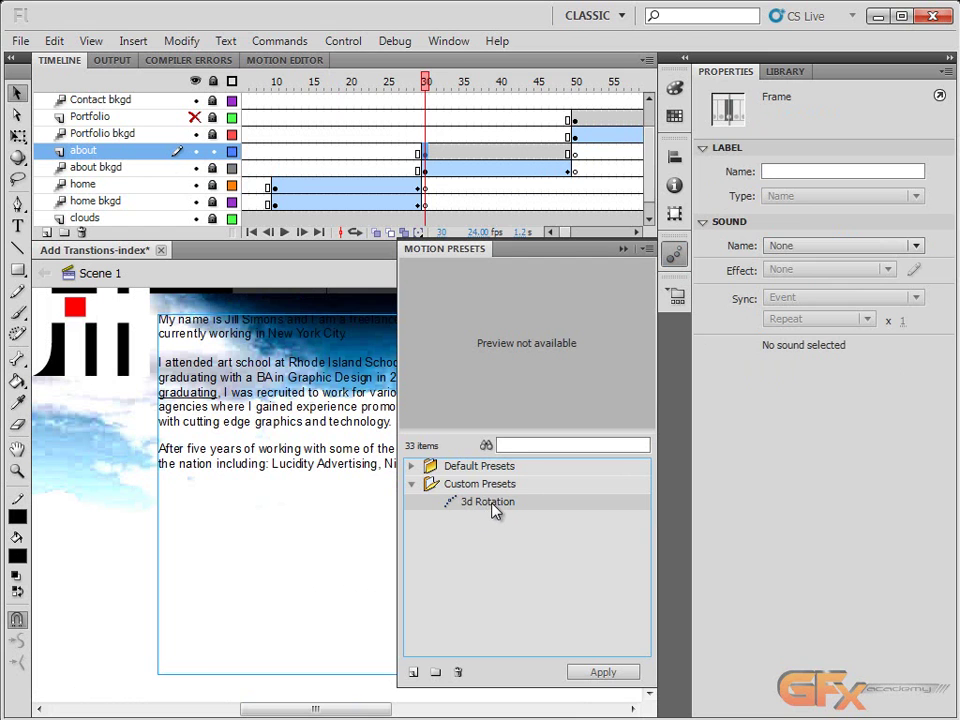
click(600, 674)
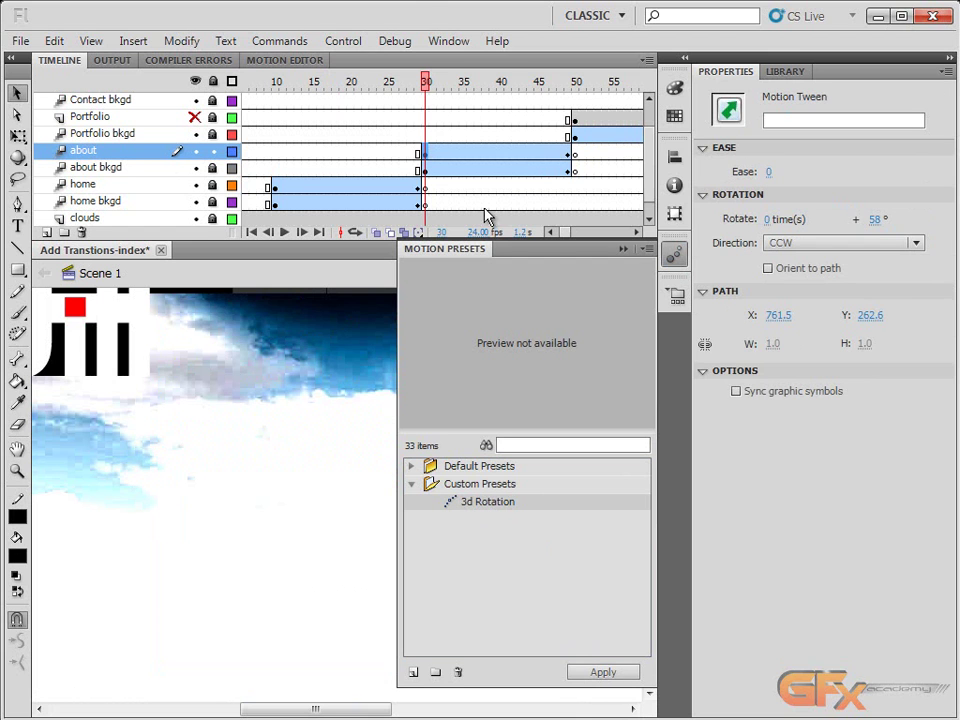
- Scrub the about tween to frame 49 and move the about text so it sits beneath the About heading
mouse_move(429, 88)
mouse_down()
mouse_move(510, 99)
mouse_move(570, 92)
mouse_move(430, 100)
mouse_up()
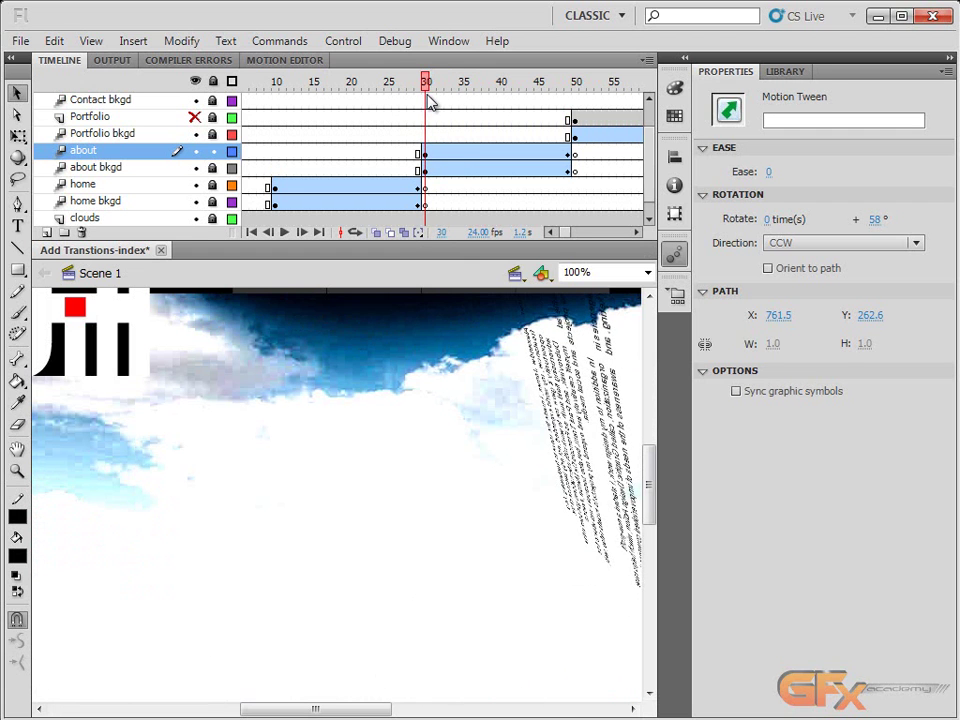
drag(430, 100, 567, 97)
click(569, 152)
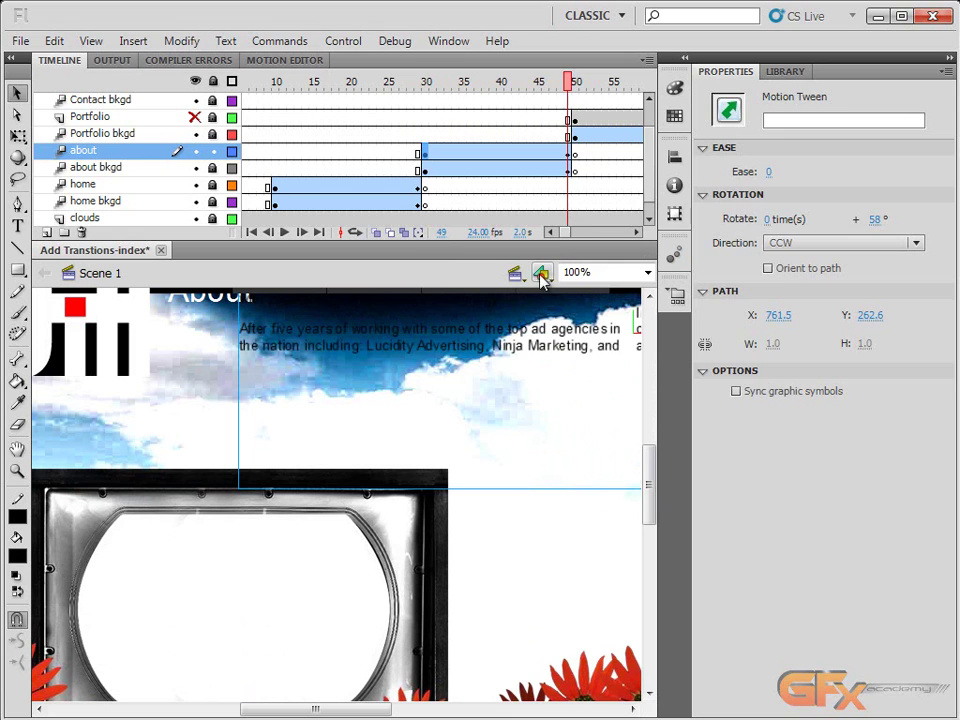
drag(505, 350, 450, 425)
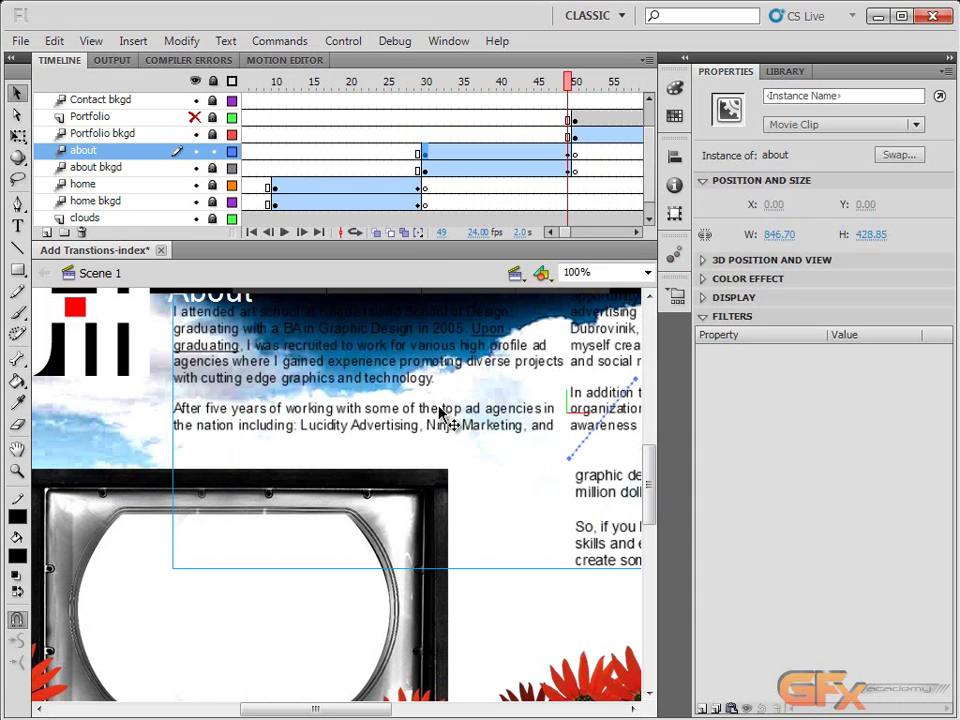
drag(435, 336, 345, 367)
key(ctrl+2)
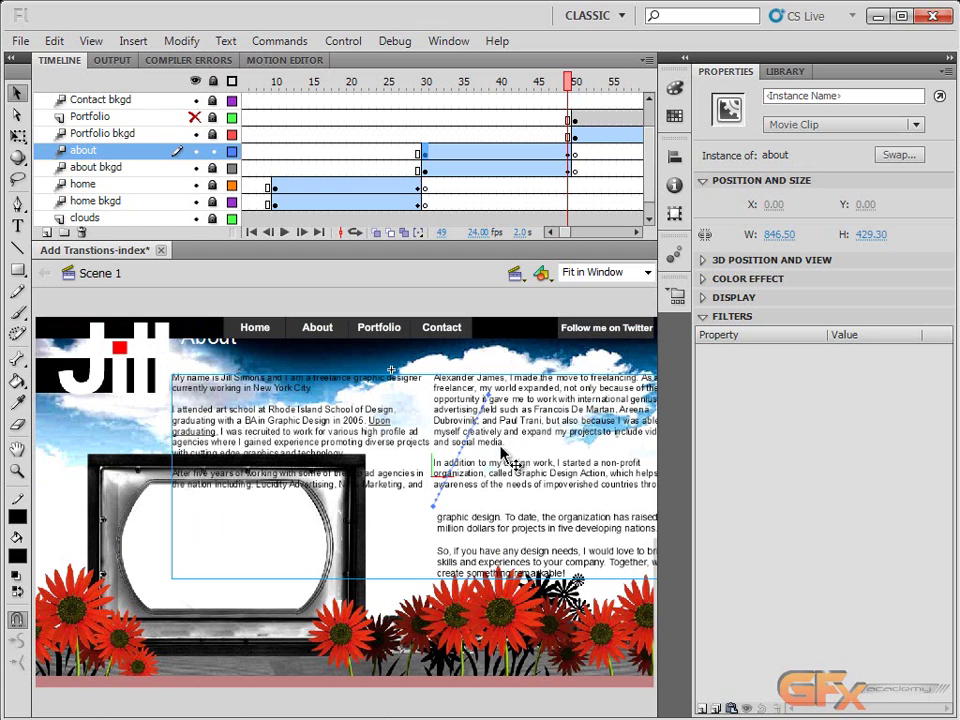
drag(495, 441, 533, 459)
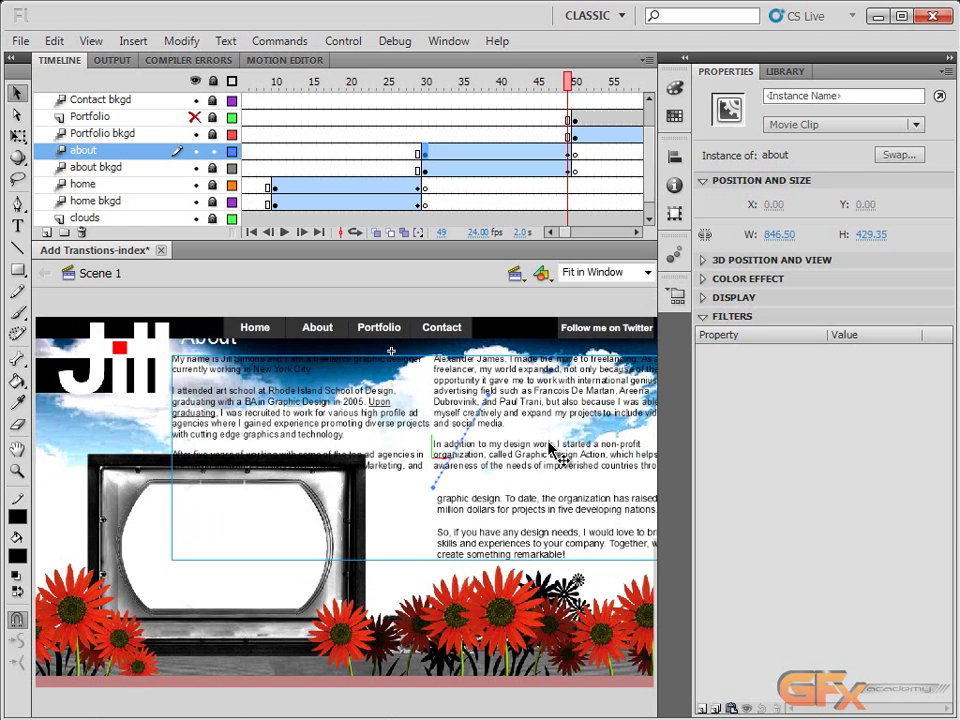
- Open the about movie clip for editing and shorten the two-column text block from its lower edge
double_click(484, 458)
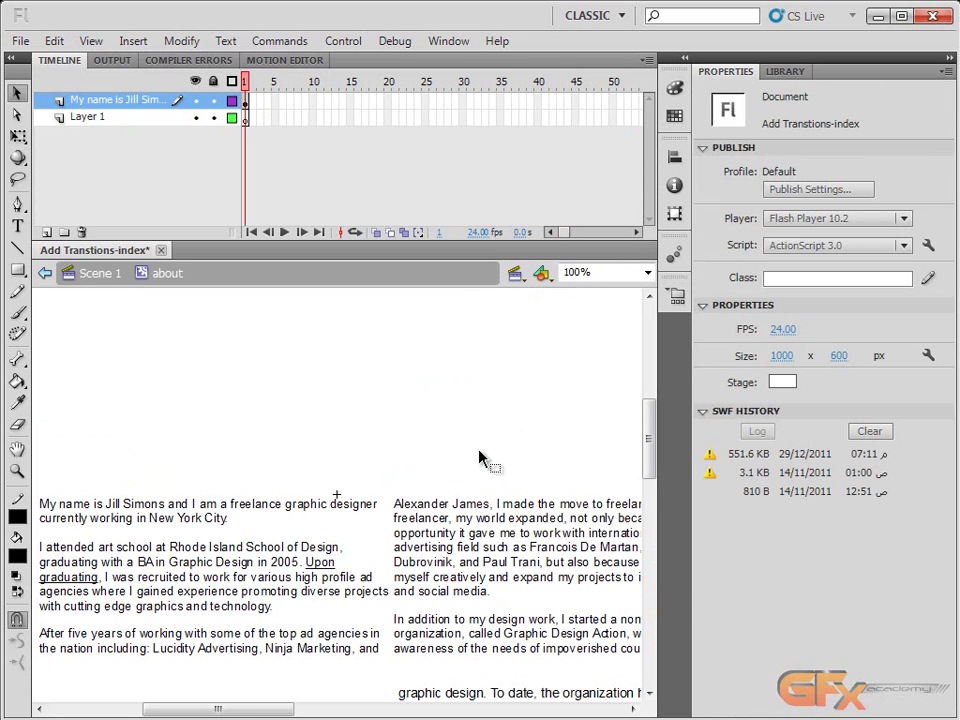
key(ctrl+minus)
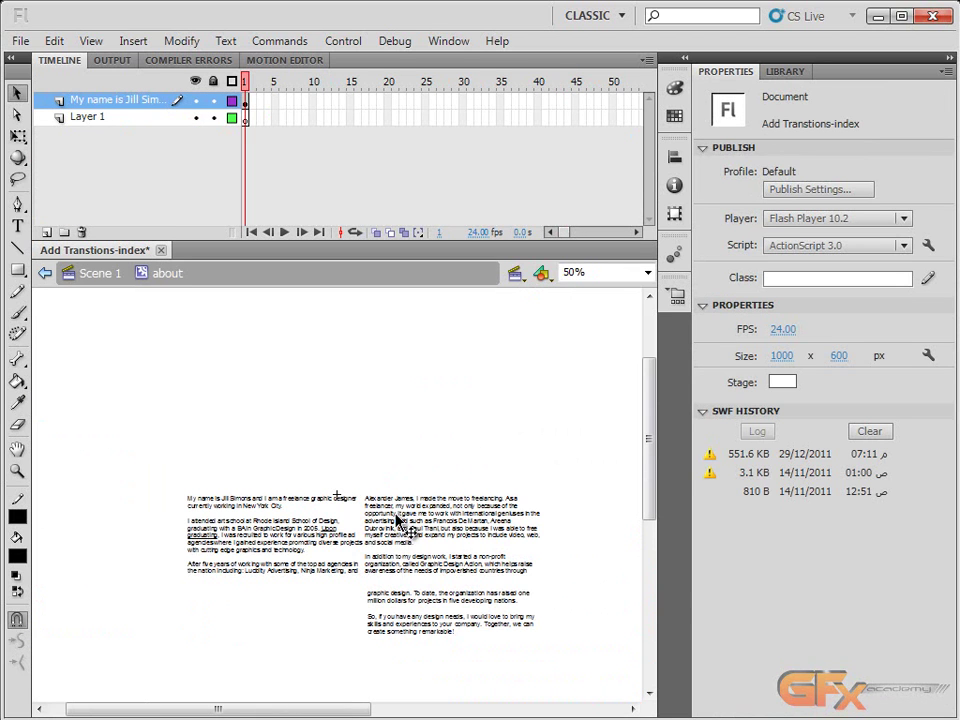
key(ctrl+a)
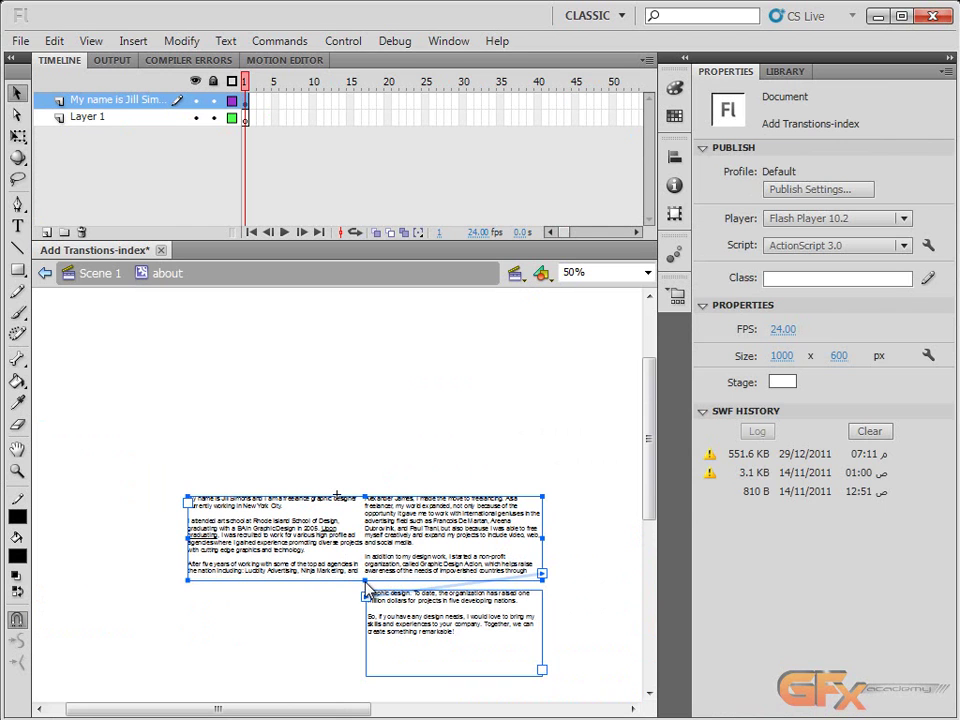
click(366, 592)
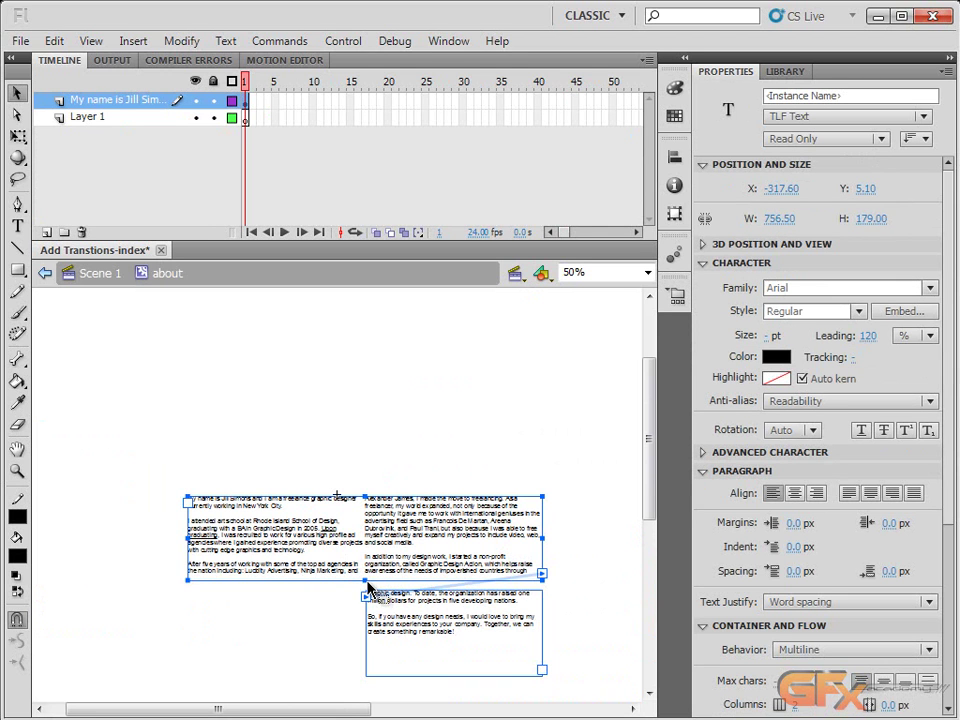
key(ctrl+1)
drag(336, 577, 338, 546)
- Move the linked lower text block up to Y 164.70 and return to Scene 1
click(399, 636)
key(shift+Up)
key(shift+Up)
key(shift+Up)
key(shift+Up)
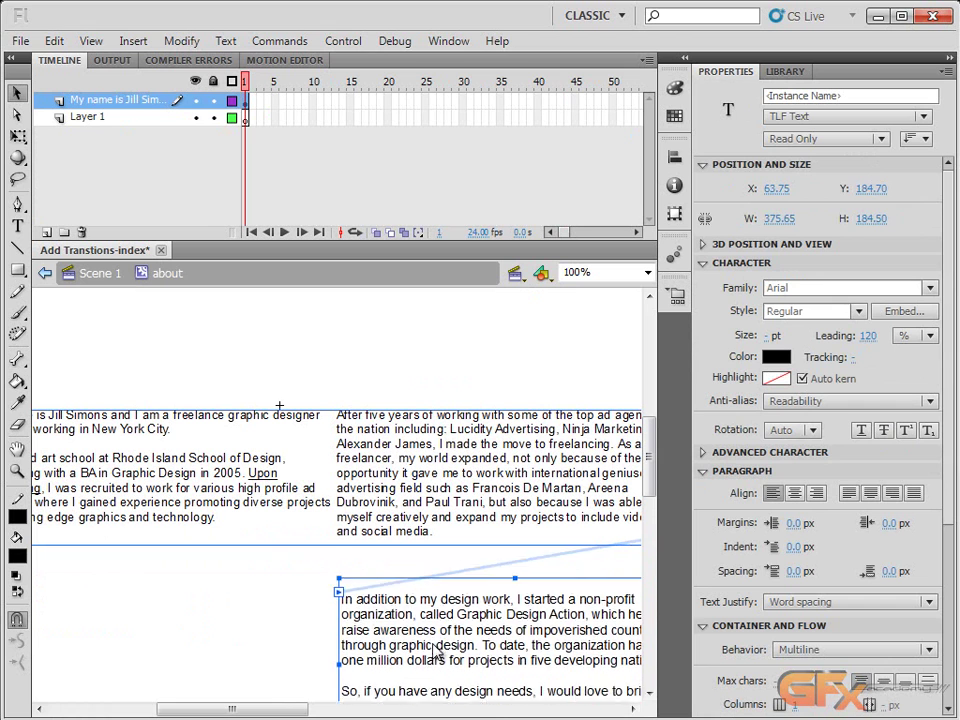
click(100, 273)
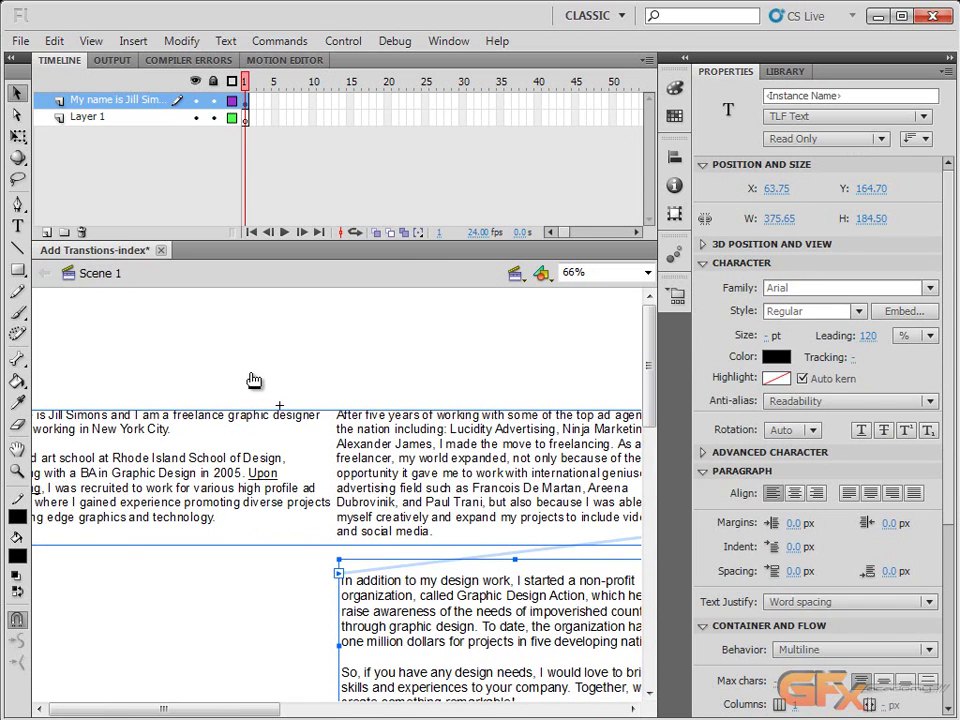
- Move the about text slightly to the right at frame 49 to fit it under the About heading
drag(645, 354, 651, 470)
scroll(422, 521, right, 6)
drag(411, 592, 362, 594)
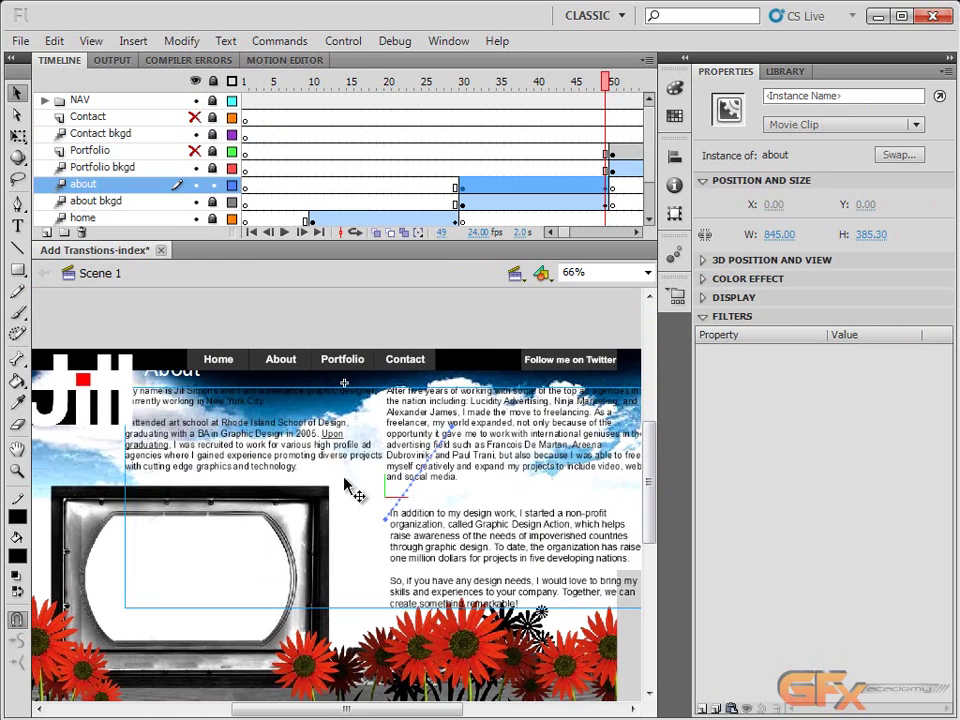
drag(344, 484, 362, 507)
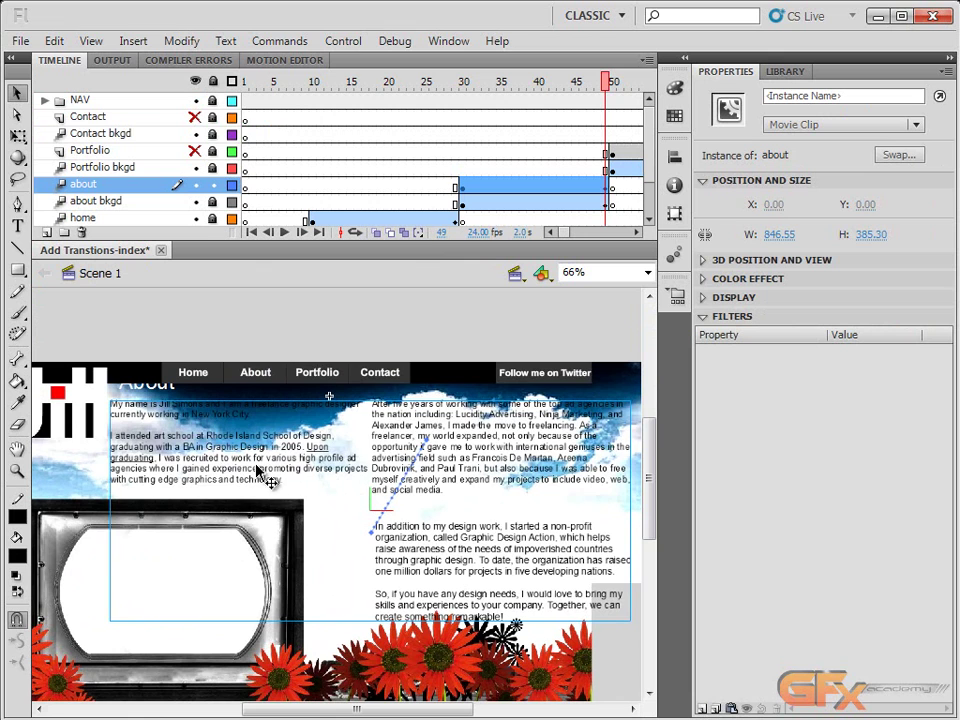
drag(145, 537, 100, 365)
drag(339, 516, 423, 599)
drag(247, 582, 335, 606)
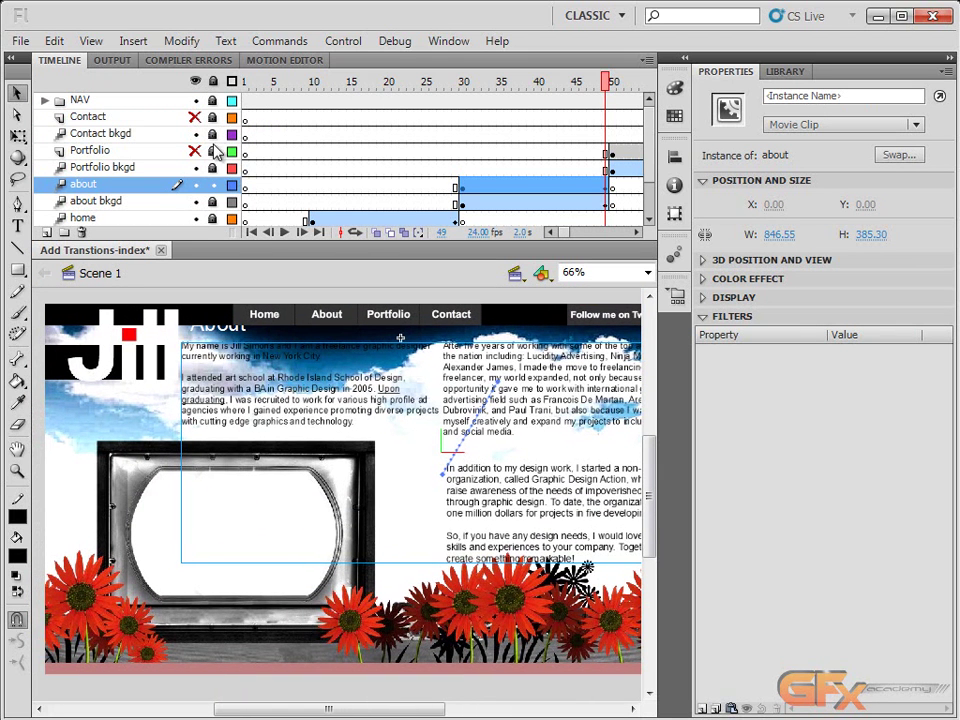
- Lock the about layer, unlock the about bkgd layer, and select the about background at frame 49
click(212, 185)
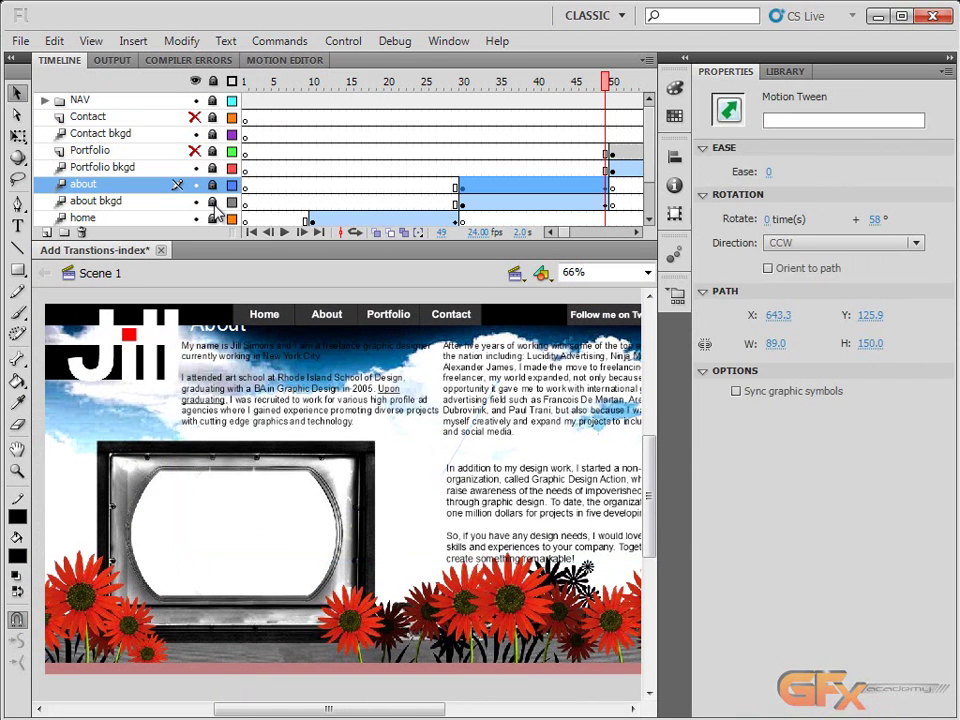
click(140, 201)
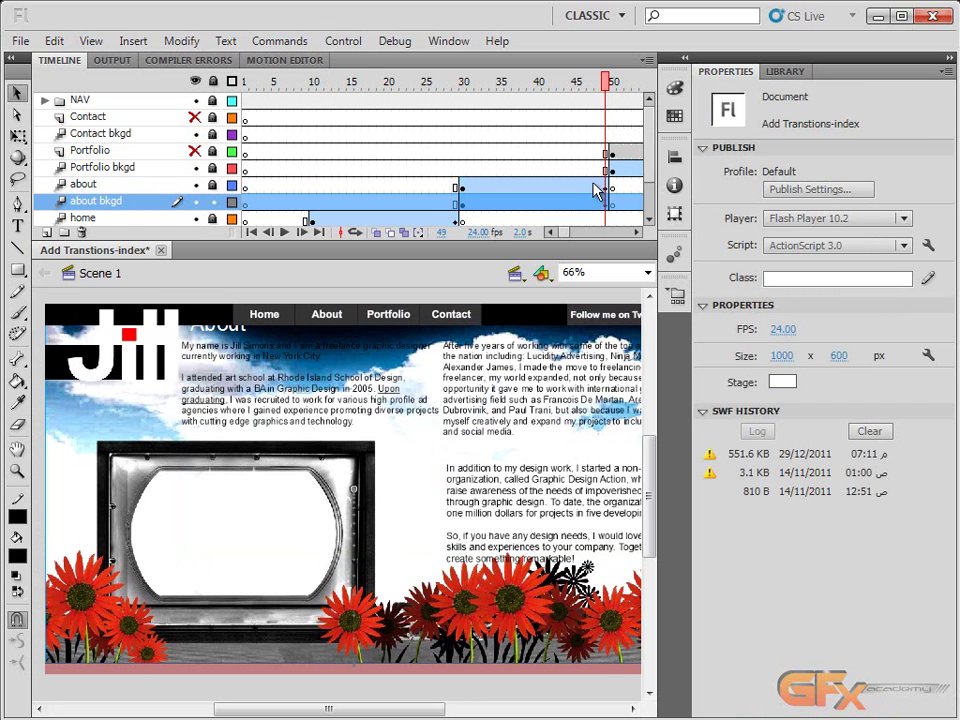
mouse_move(611, 81)
mouse_down()
mouse_move(568, 81)
mouse_move(605, 81)
mouse_up()
click(330, 406)
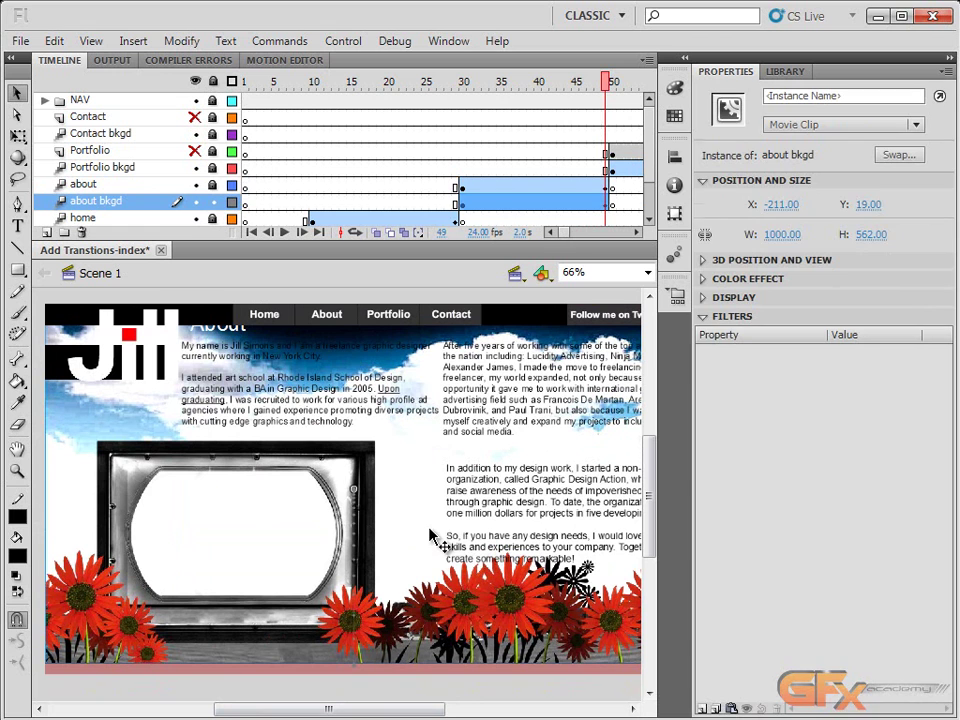
click(608, 206)
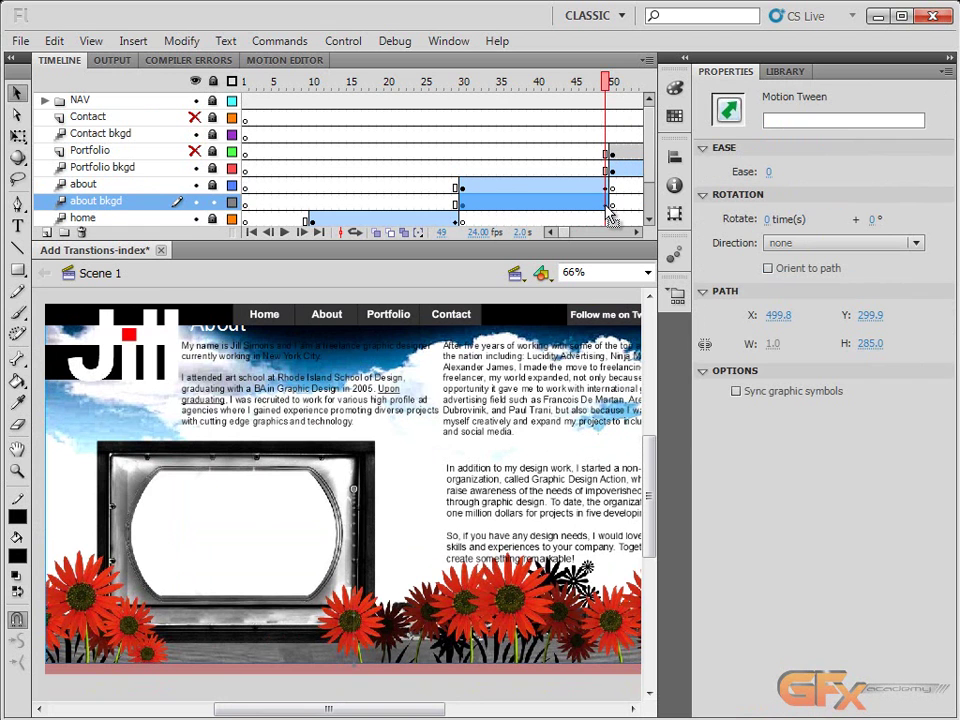
click(676, 155)
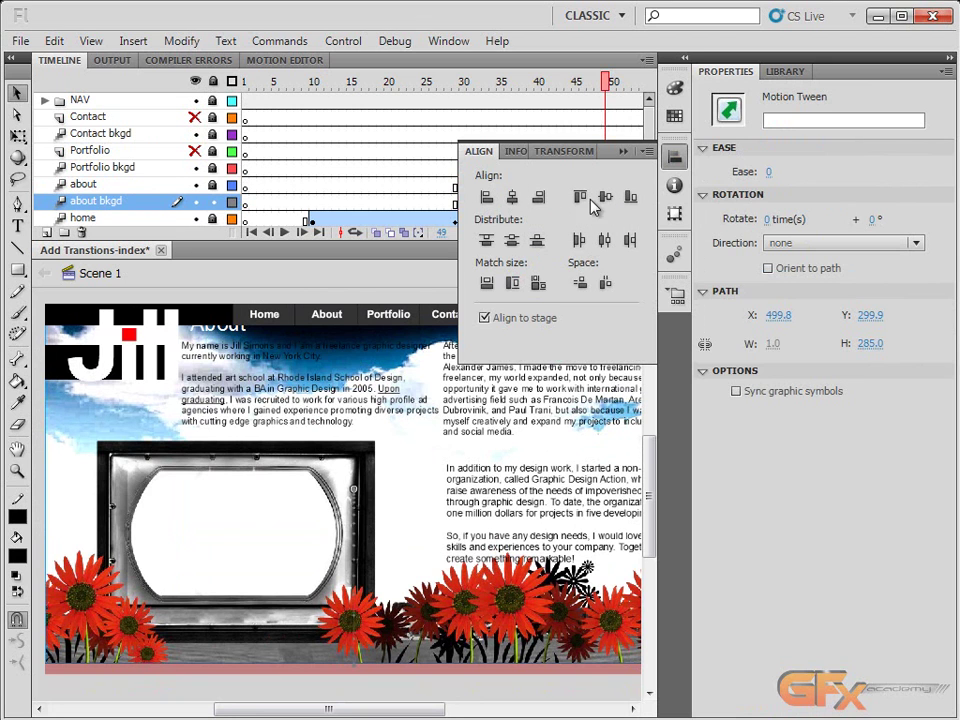
click(622, 152)
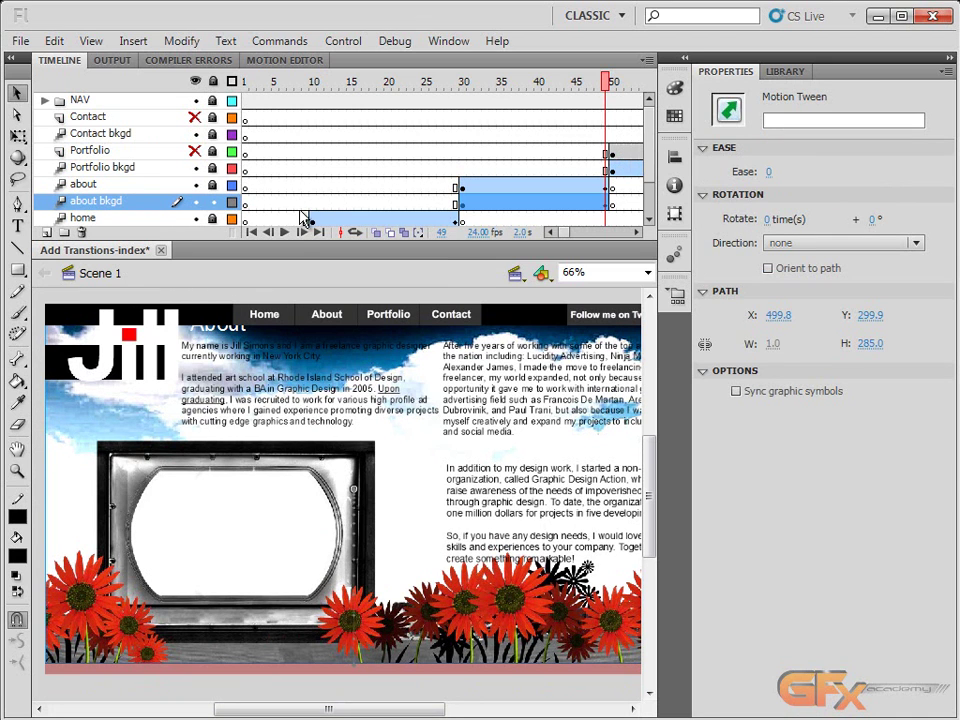
click(226, 343)
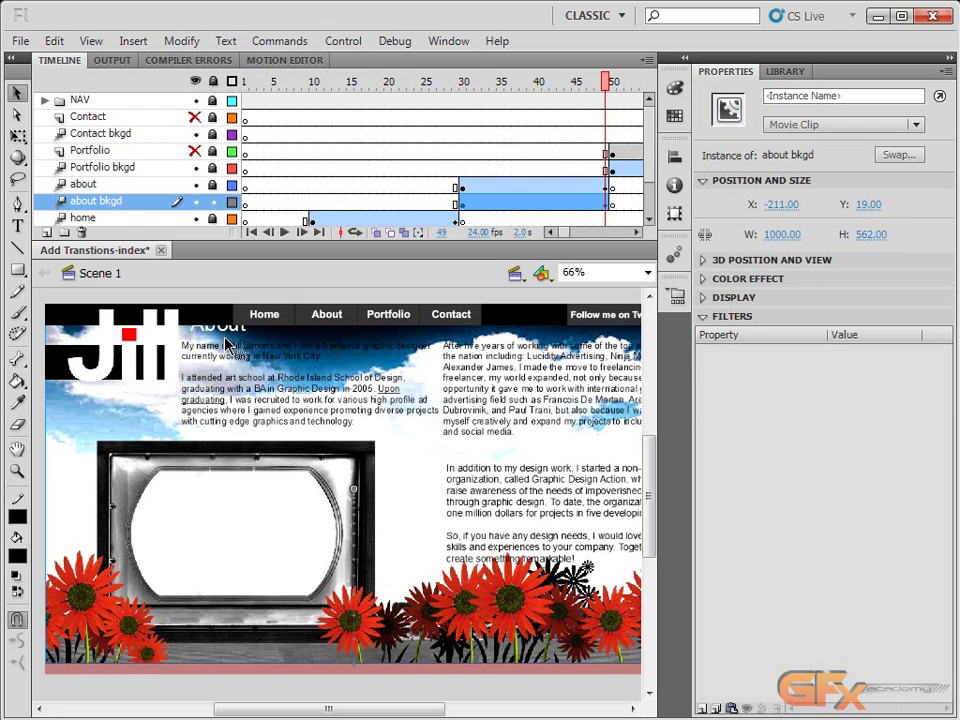
- Select the whole about background animation at frame 49 and move it down to Y 37.20, clear of the navigation bar
key(ctrl+shift+a)
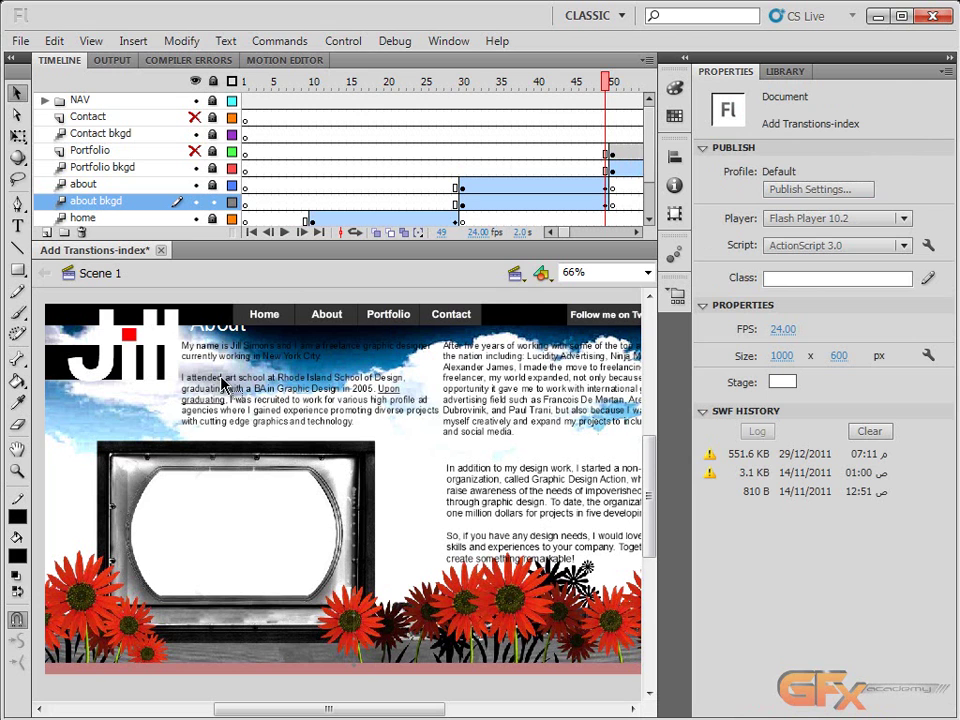
click(608, 203)
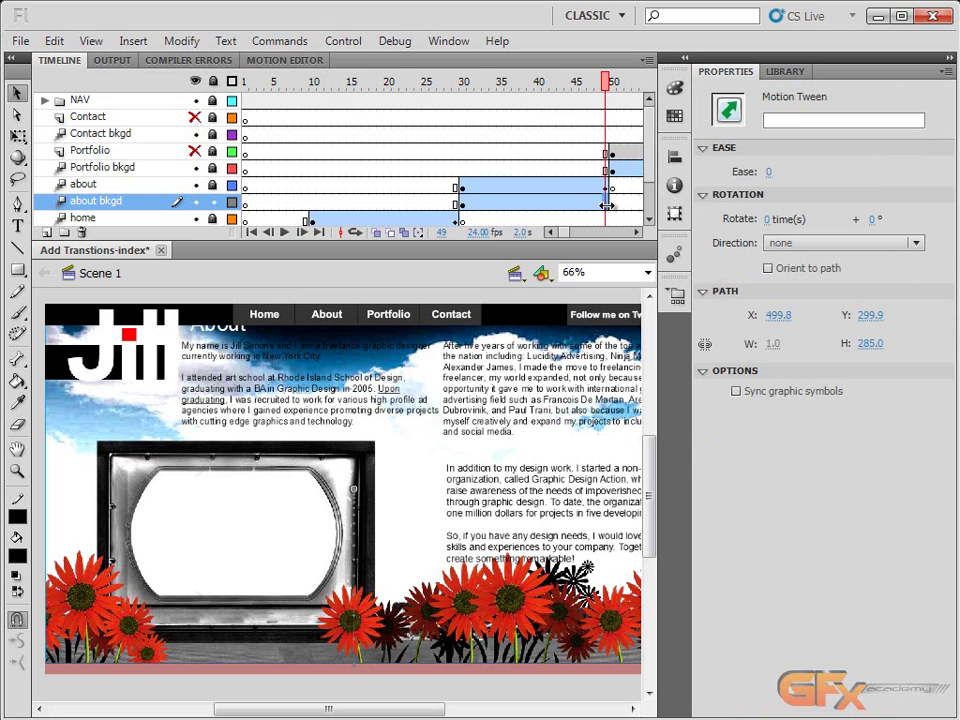
click(518, 432)
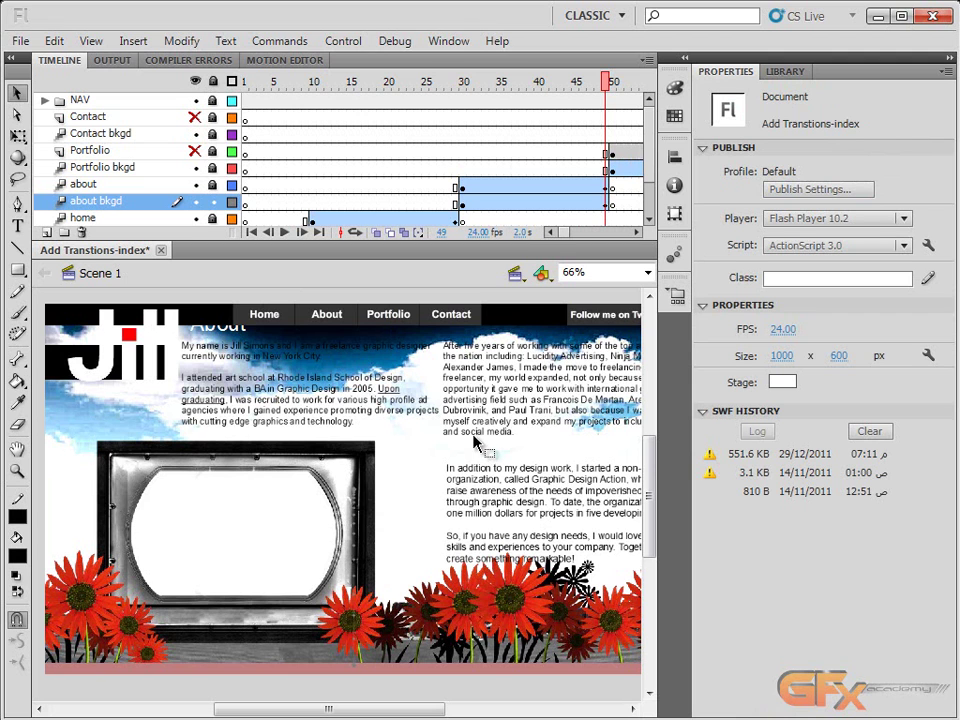
key(ctrl+minus)
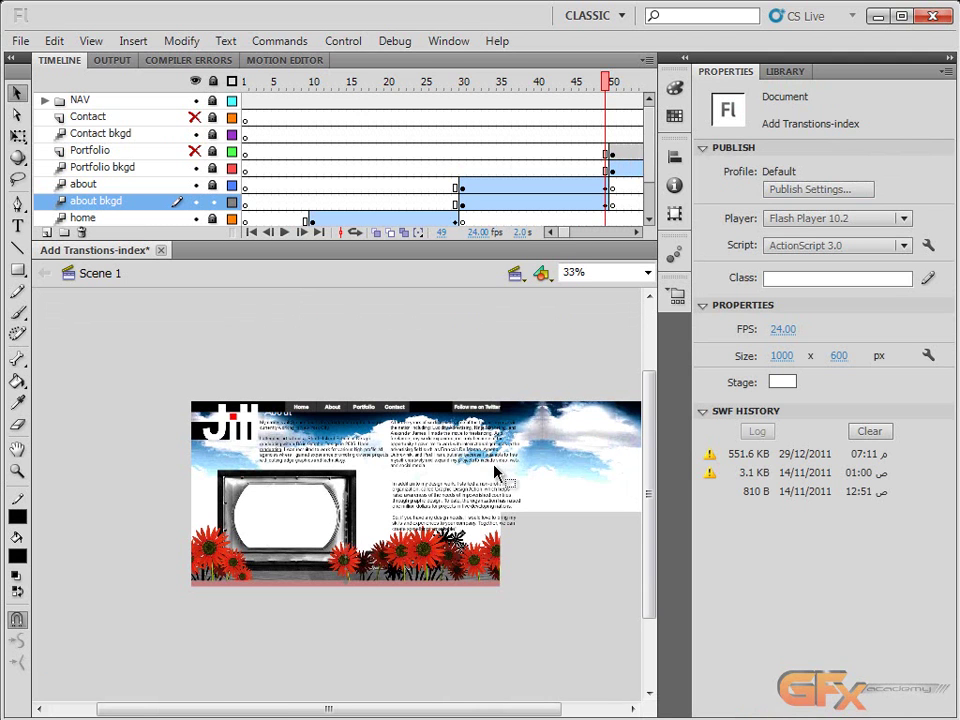
drag(101, 343, 442, 577)
key(ctrl+equal)
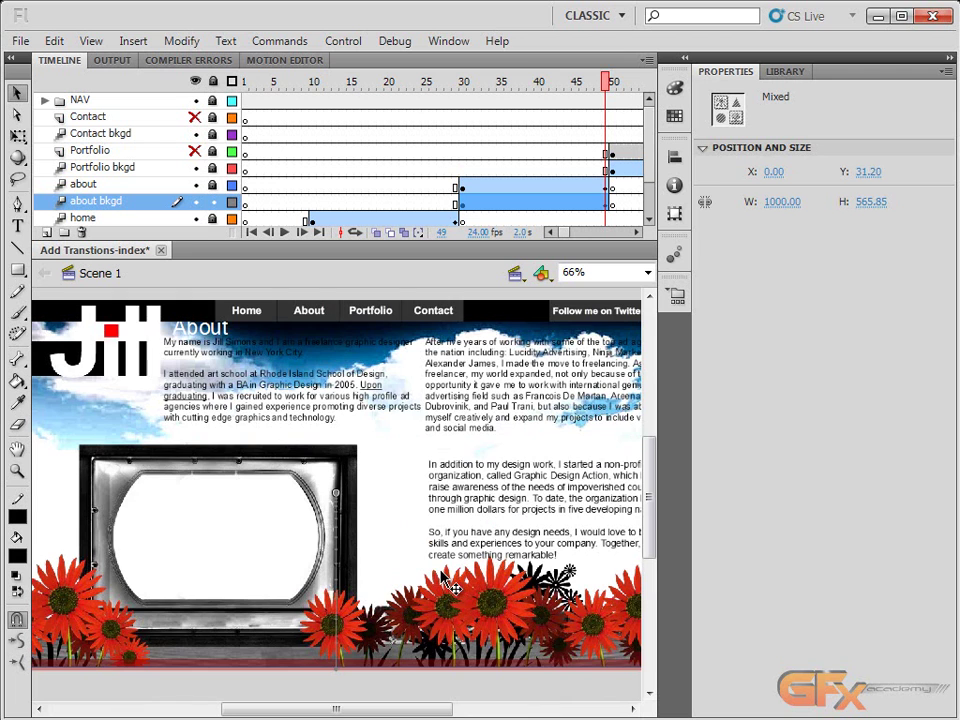
drag(412, 541, 412, 557)
click(338, 298)
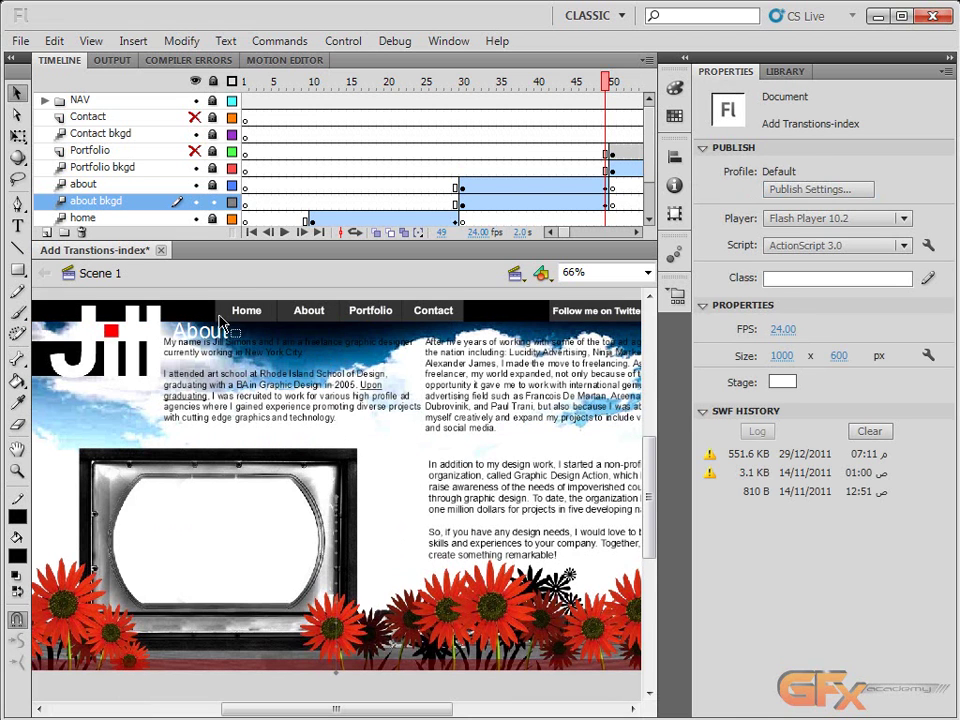
click(252, 350)
drag(252, 348, 254, 347)
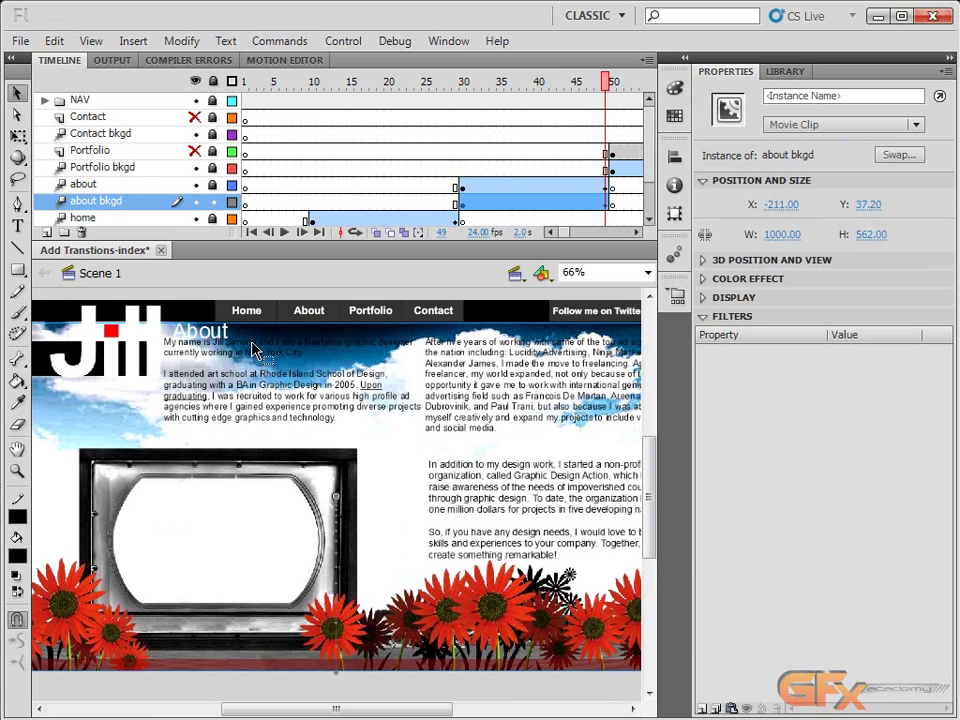
- Lock the about bkgd layer, unlock the about layer, and position the about text just below the About heading
key(ctrl+shift+a)
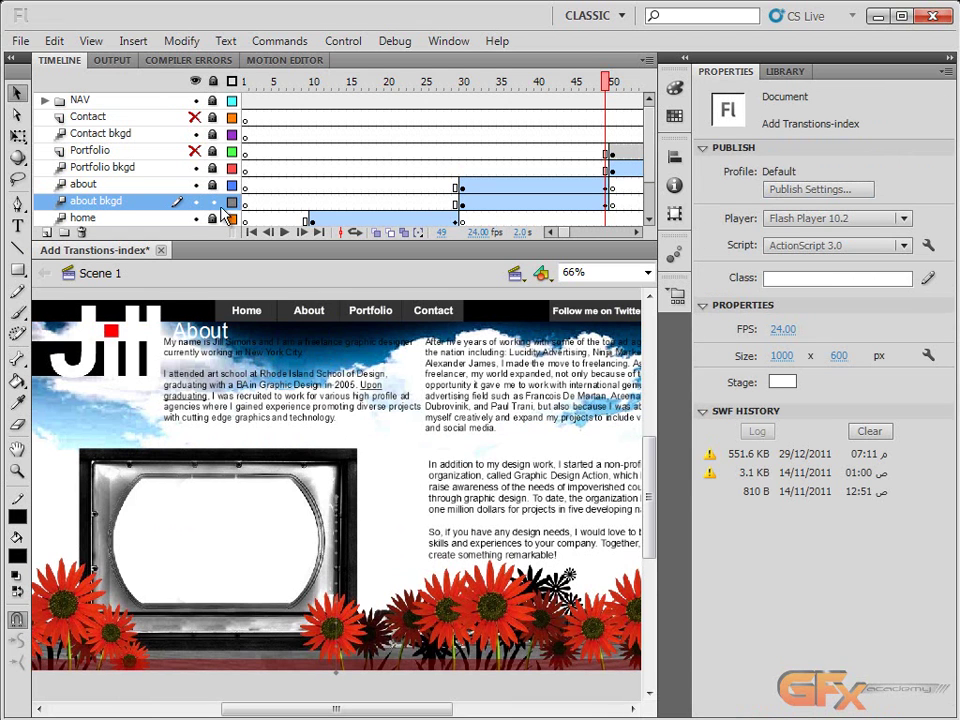
click(261, 393)
drag(260, 391, 271, 414)
key(Up)
key(Up)
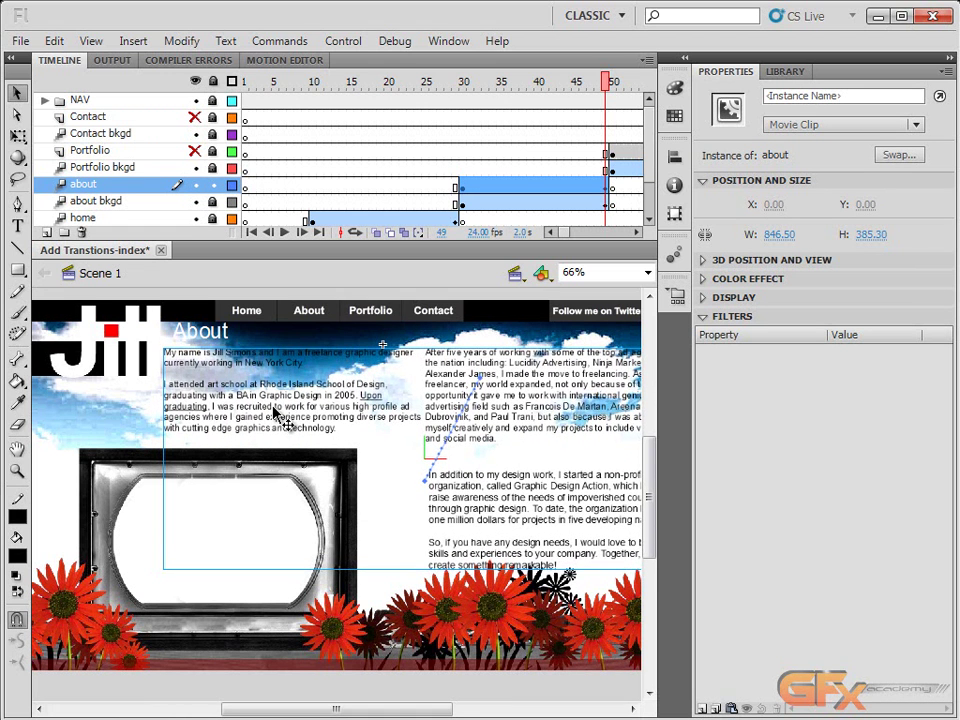
key(Up)
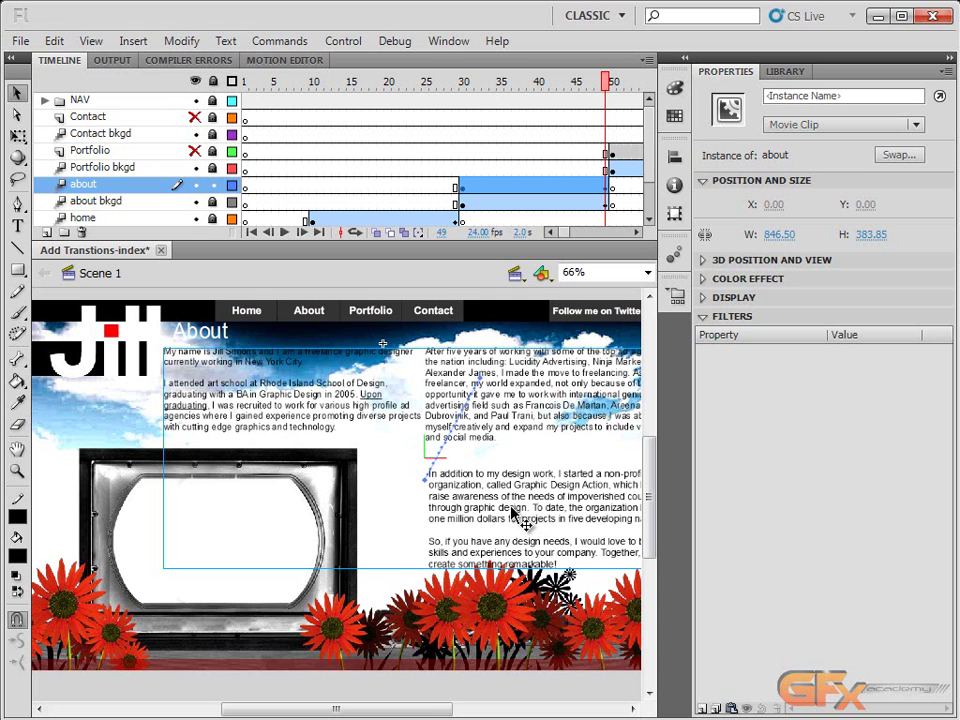
key(Up)
key(Up)
key(Up)
key(Up)
key(Up)
key(Up)
key(Up)
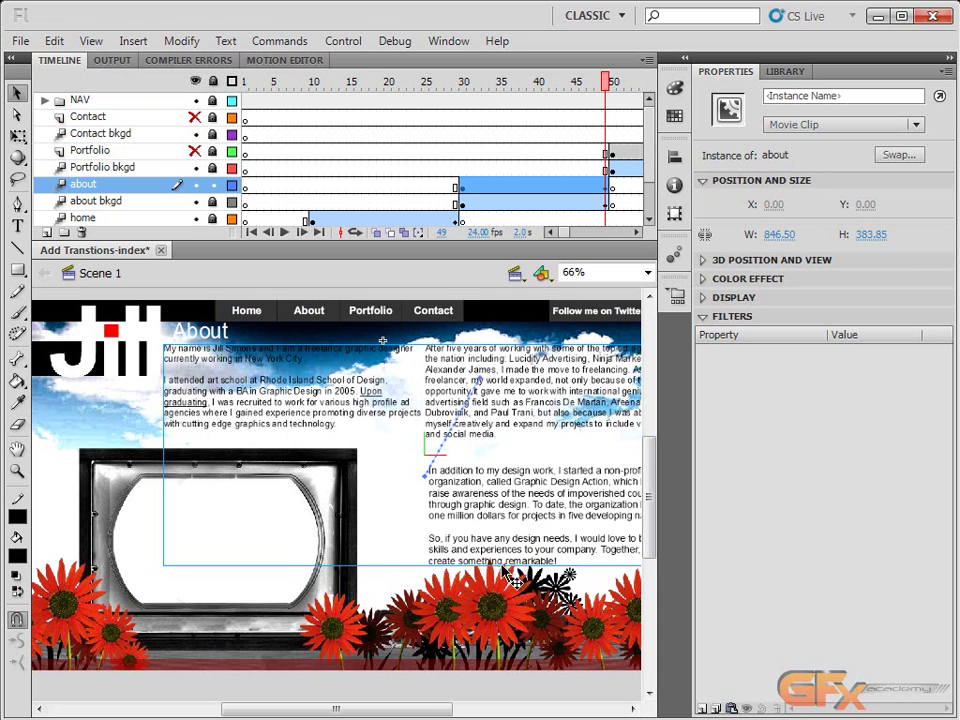
key(Up)
key(Up)
key(Up)
key(Up)
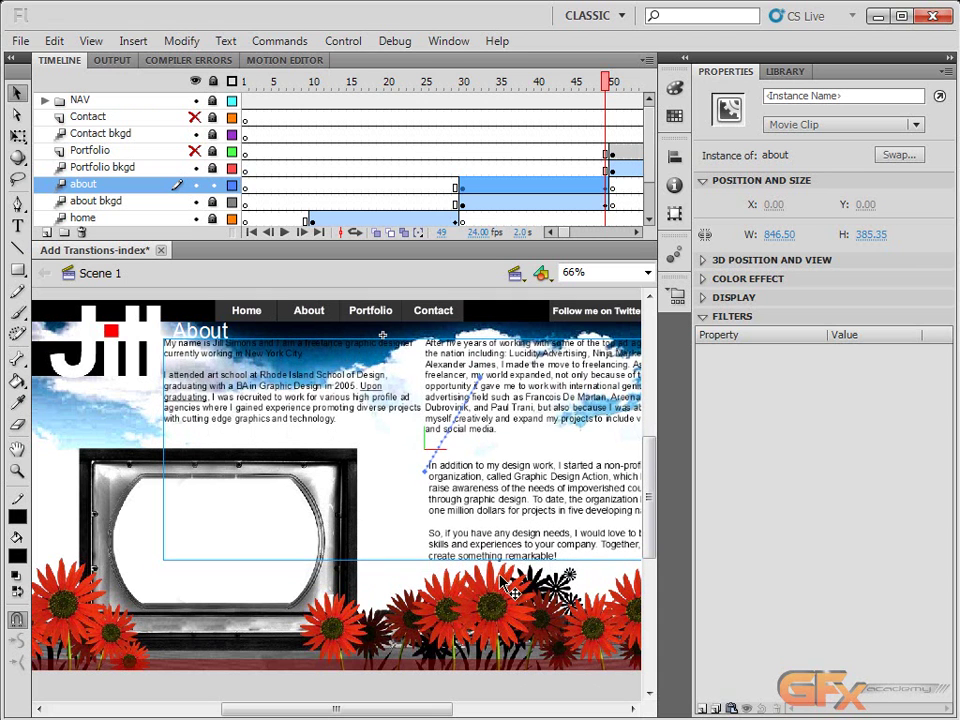
- Shift the about text slightly to the right so its left edge lines up with the About heading
click(266, 316)
click(229, 399)
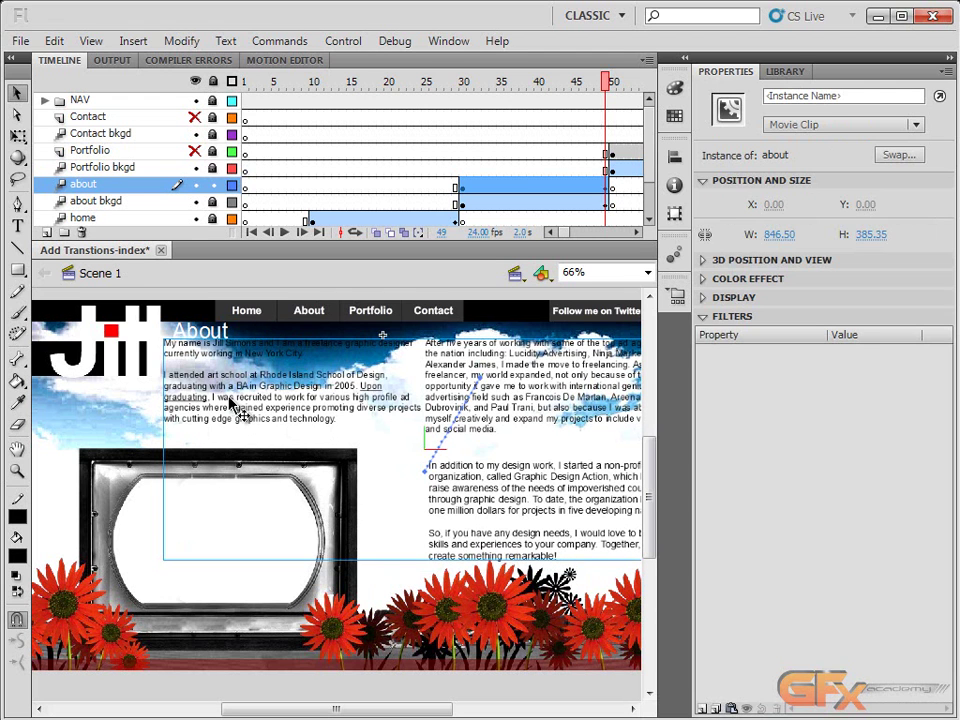
drag(232, 400, 240, 402)
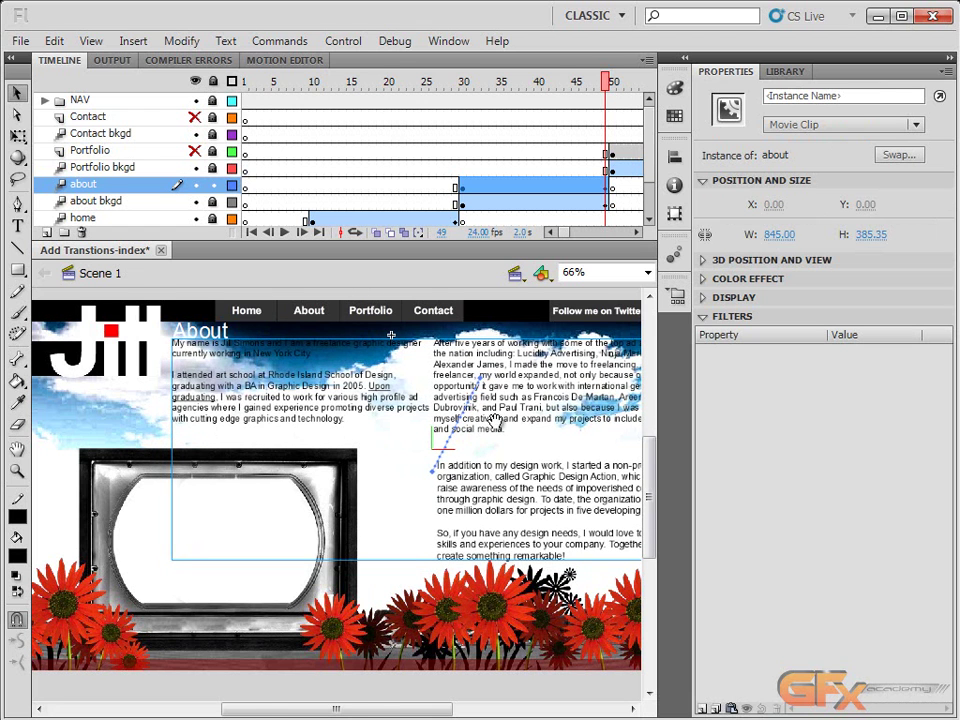
- Open the about movie clip for editing and narrow the two-column text block to a width of about 690 px
drag(503, 420, 395, 428)
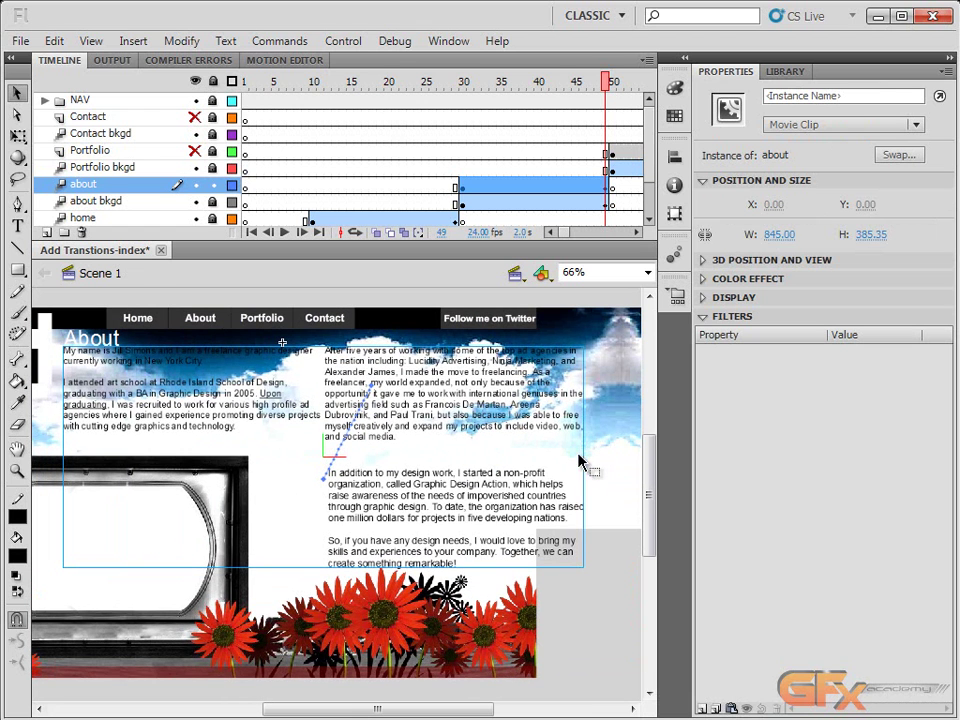
drag(177, 462, 329, 446)
drag(443, 525, 302, 535)
double_click(458, 568)
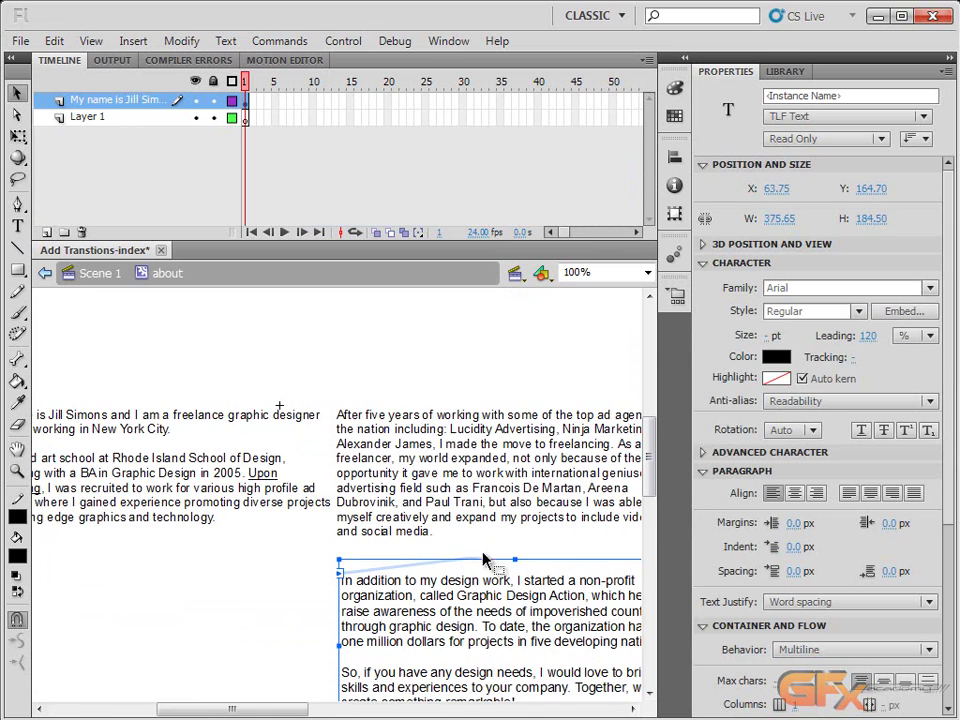
drag(522, 537, 401, 492)
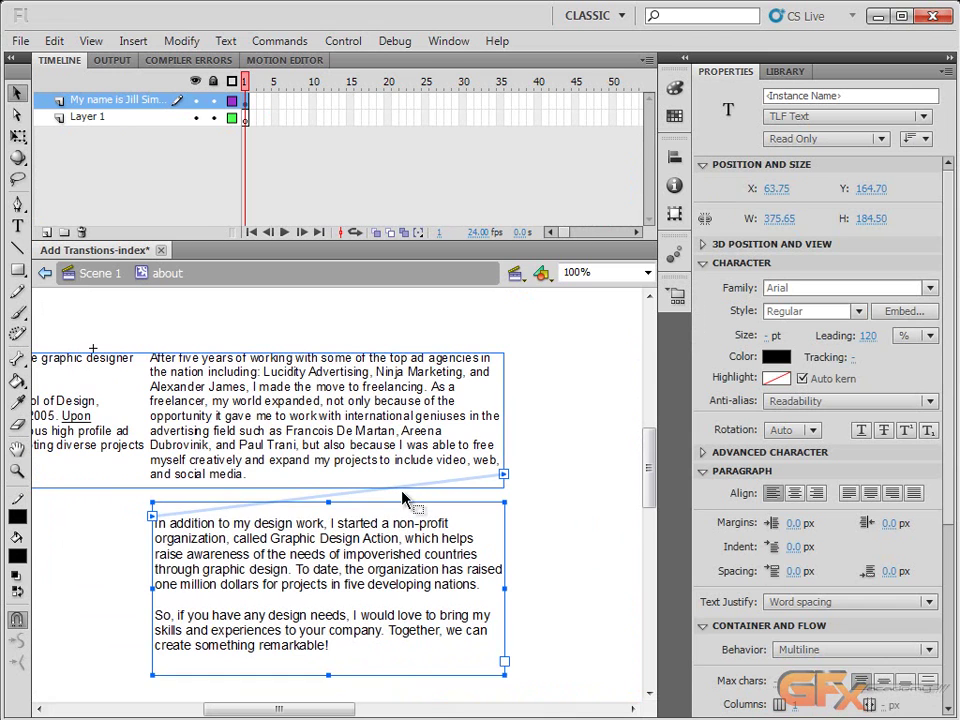
key(ctrl+minus)
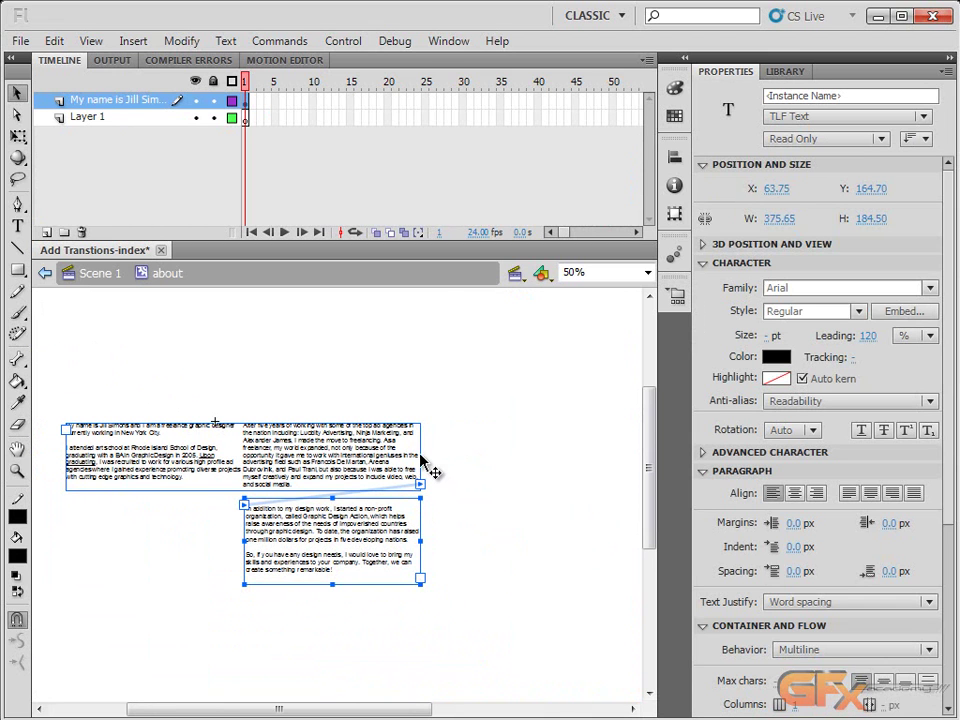
click(420, 456)
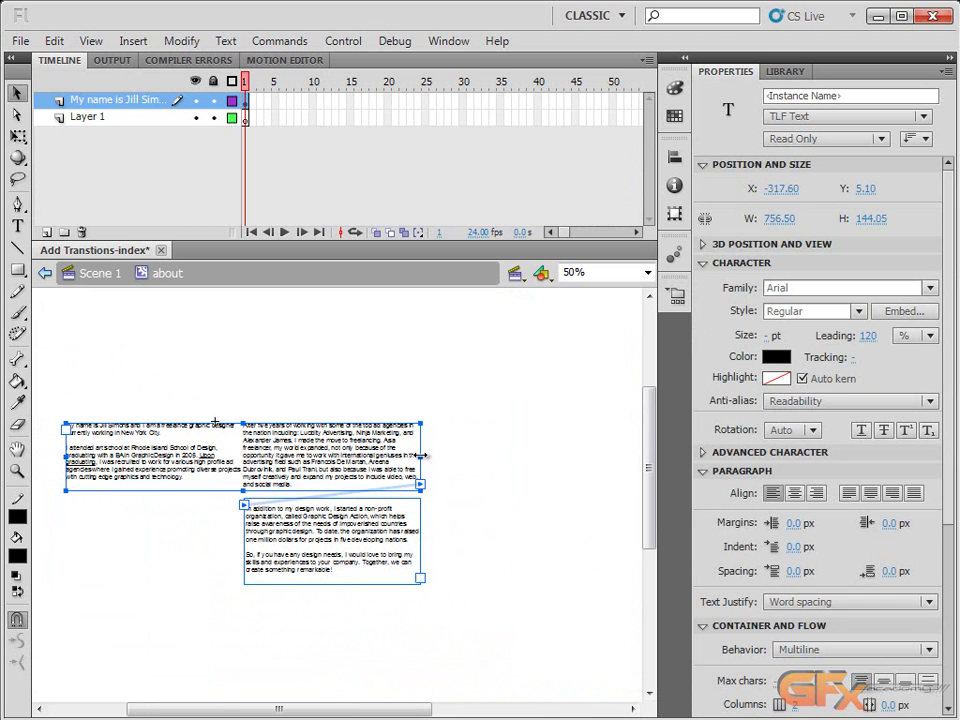
drag(423, 462, 392, 470)
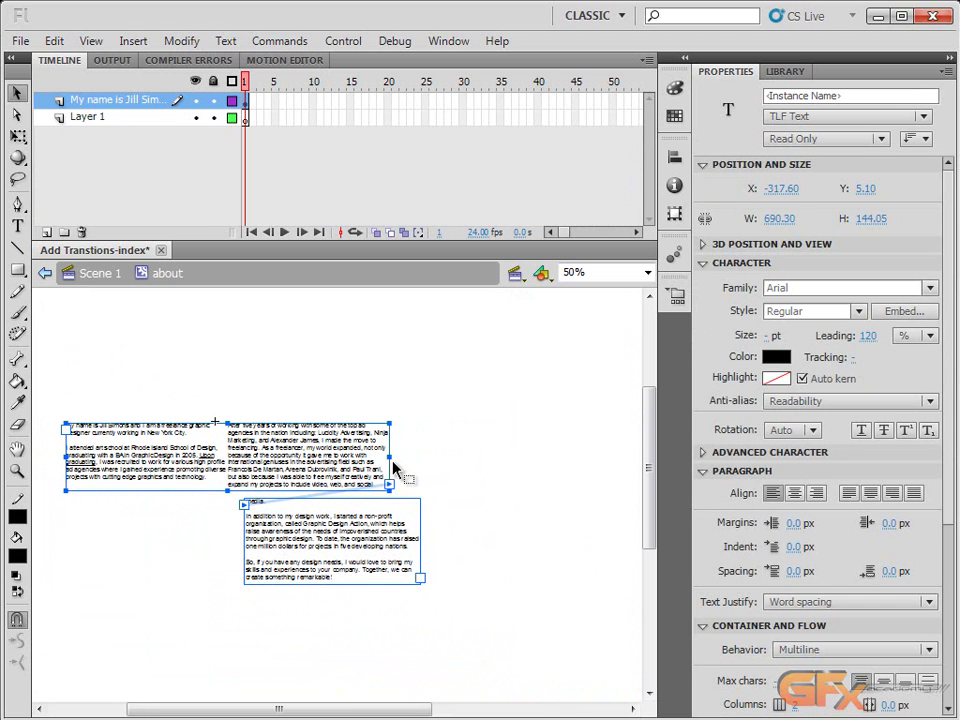
- Resize the linked lower text block to about 306 px wide and 215 px high so all its text fits
click(424, 552)
click(420, 542)
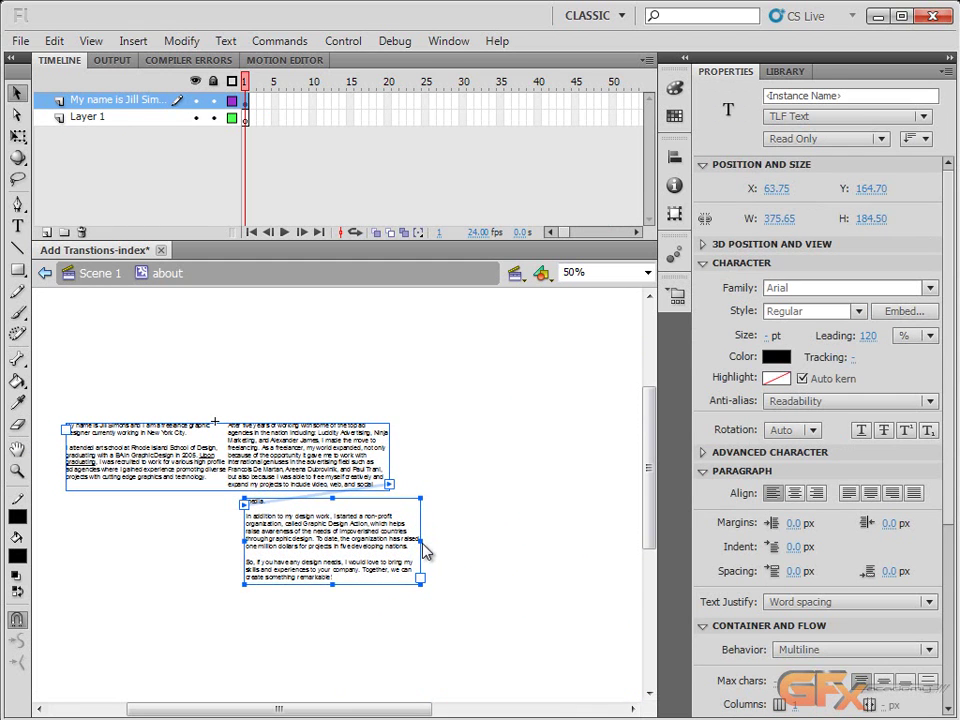
drag(408, 540, 386, 542)
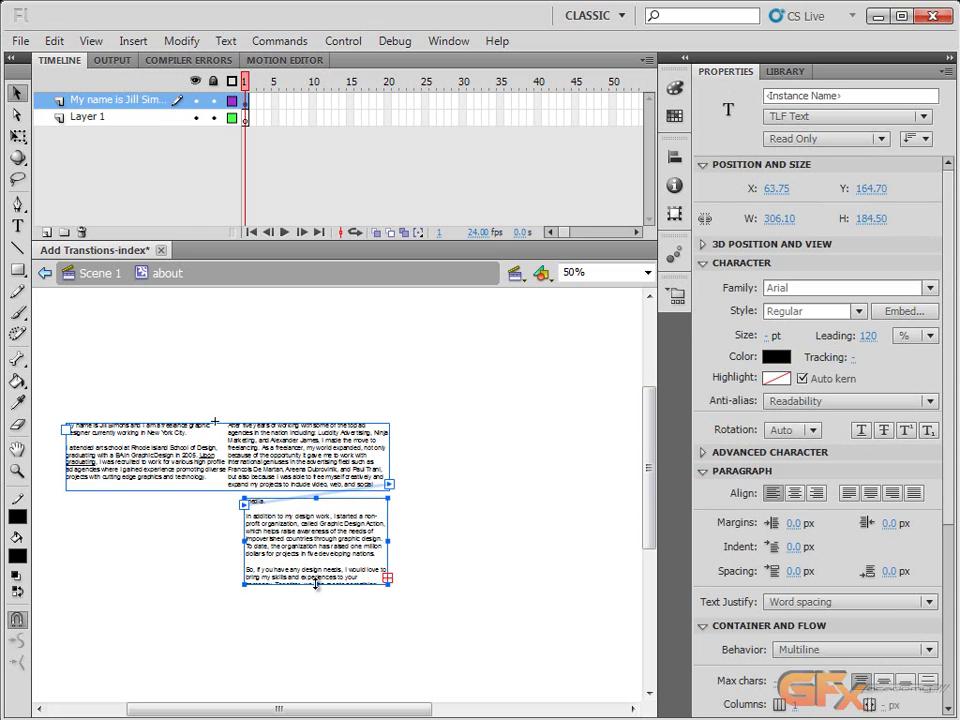
drag(316, 600, 317, 602)
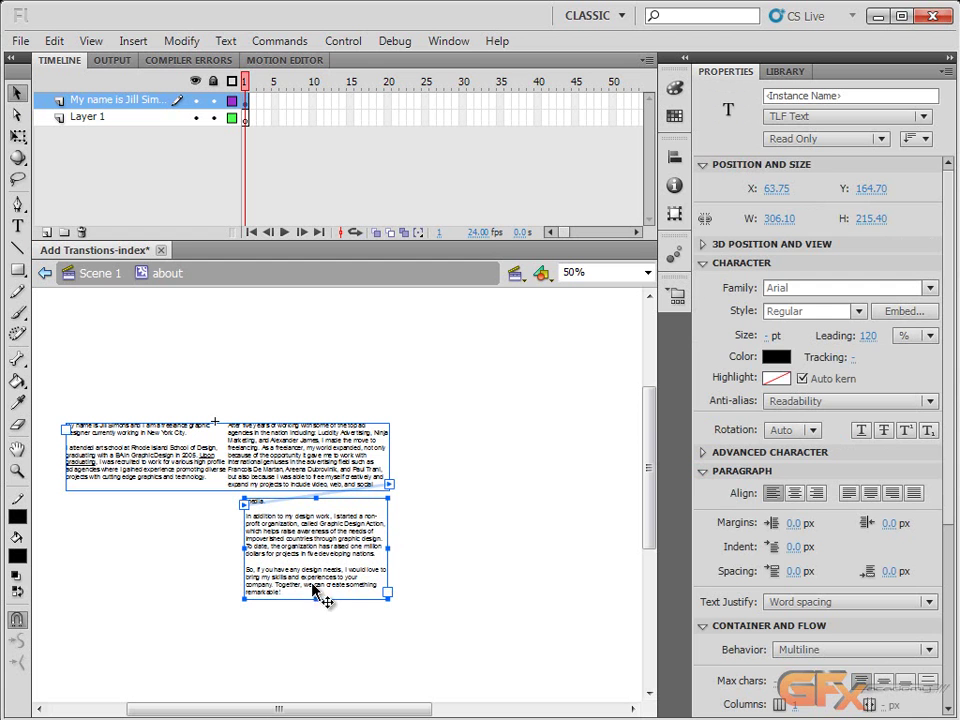
- Return to Scene 1 and move the about text slightly down at frame 49
click(92, 275)
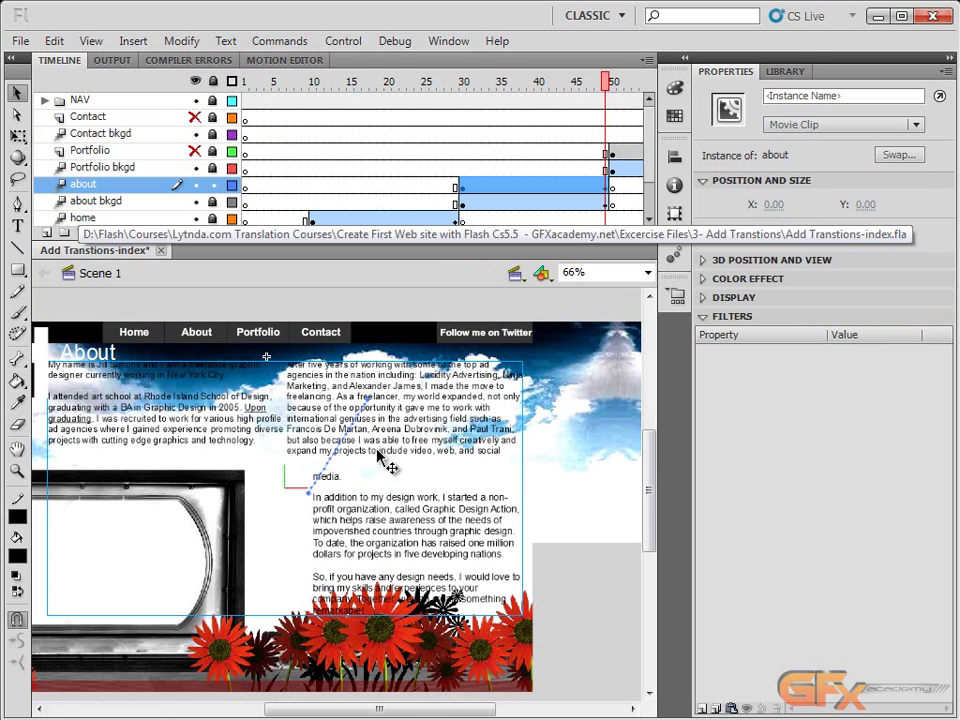
drag(297, 467, 360, 475)
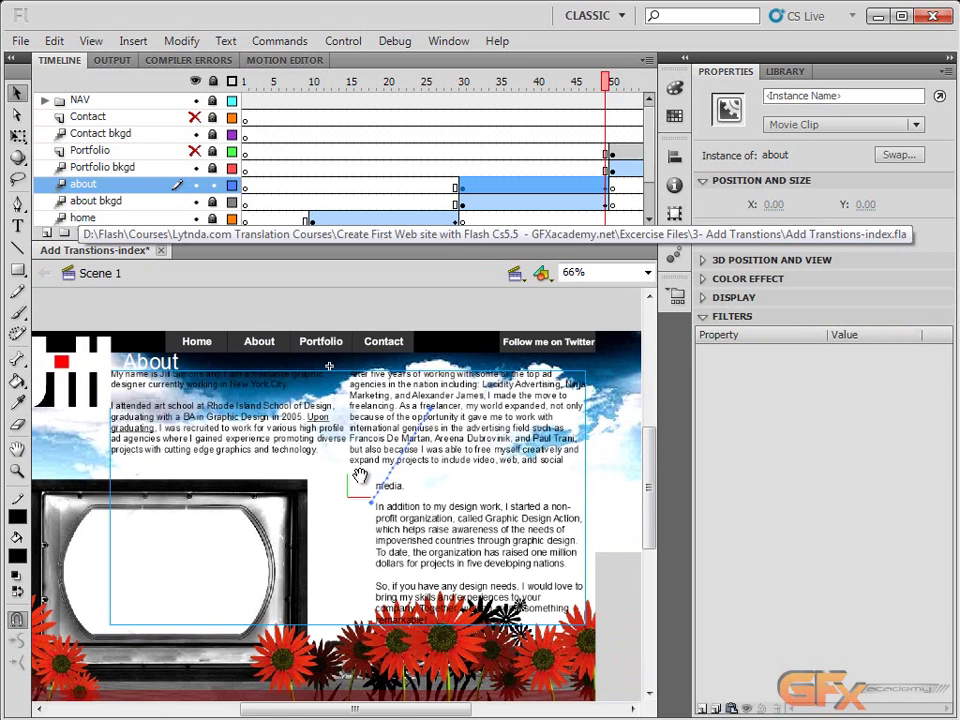
drag(377, 527, 380, 532)
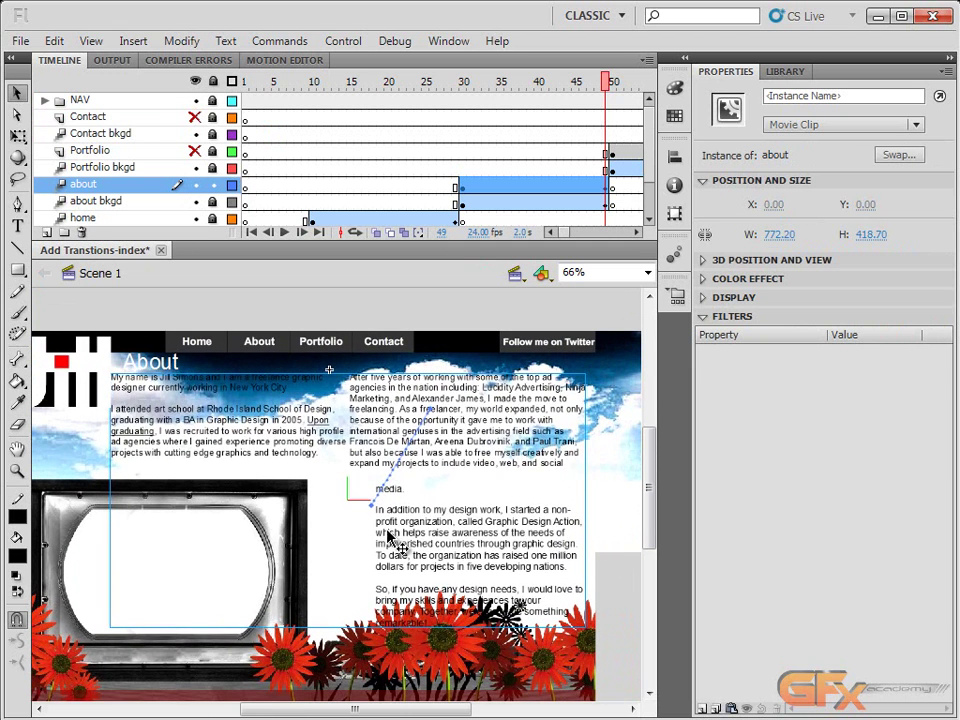
- Reopen the about movie clip and move the linked lower text block to X 35.75, Y 150.70, under the second column
double_click(458, 519)
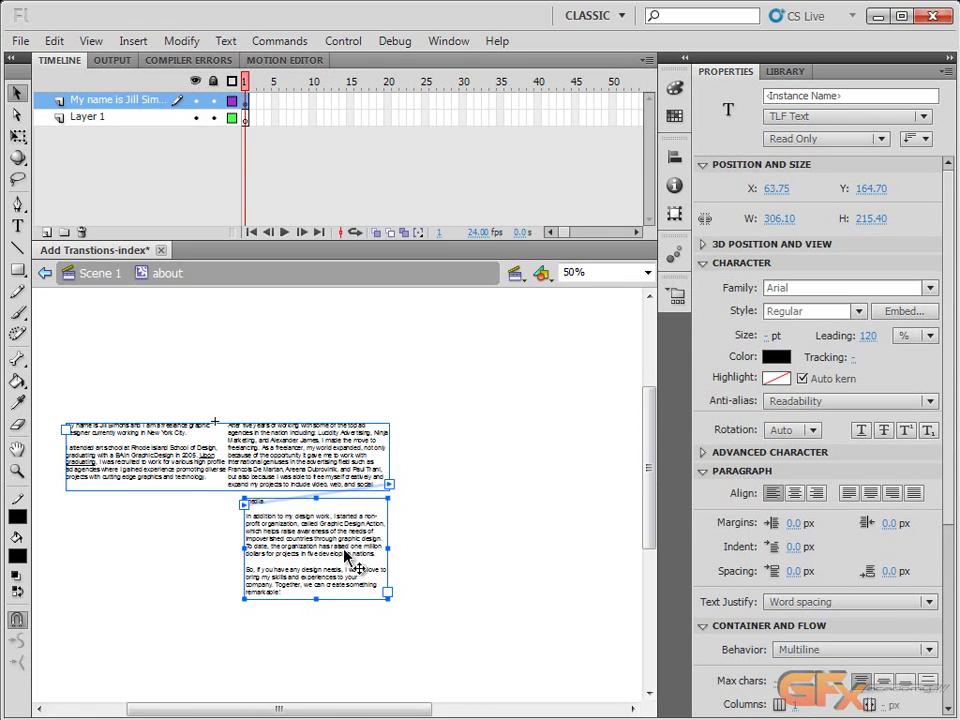
key(shift+Left)
key(shift+Left)
key(shift+Up)
key(shift+Up)
key(Down)
key(Down)
key(Down)
key(Down)
key(Down)
key(Down)
key(Left)
key(Left)
key(Left)
key(Left)
key(Left)
key(Left)
key(Left)
key(Left)
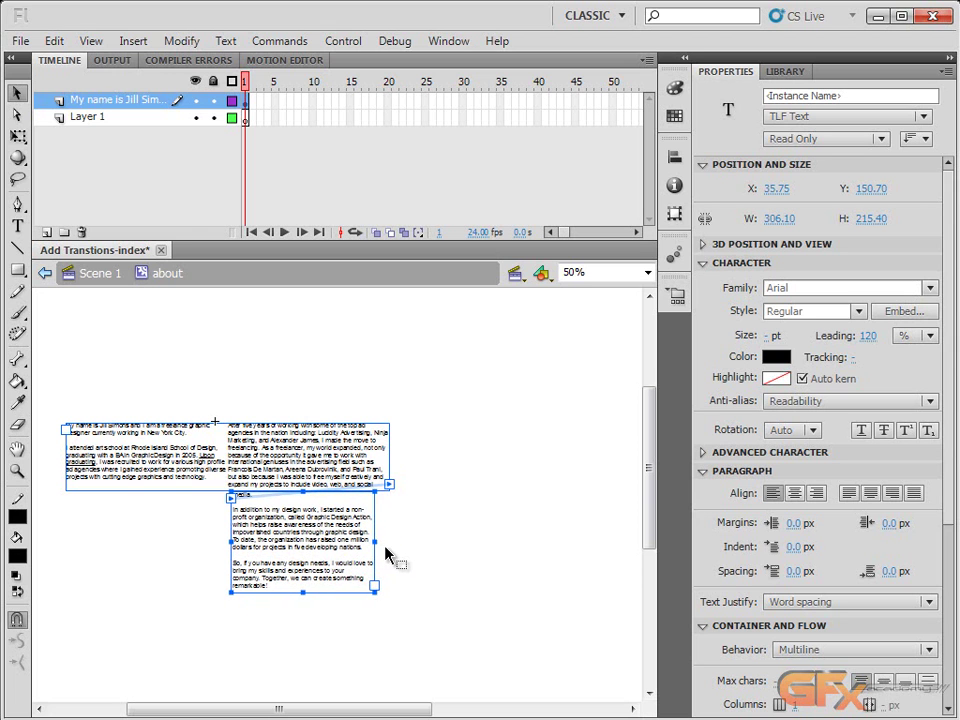
- Widen the lower text block to about 332 px and nudge it to X 30.75, Y 144.70 to close up the column
drag(376, 542, 390, 551)
key(ctrl+equal)
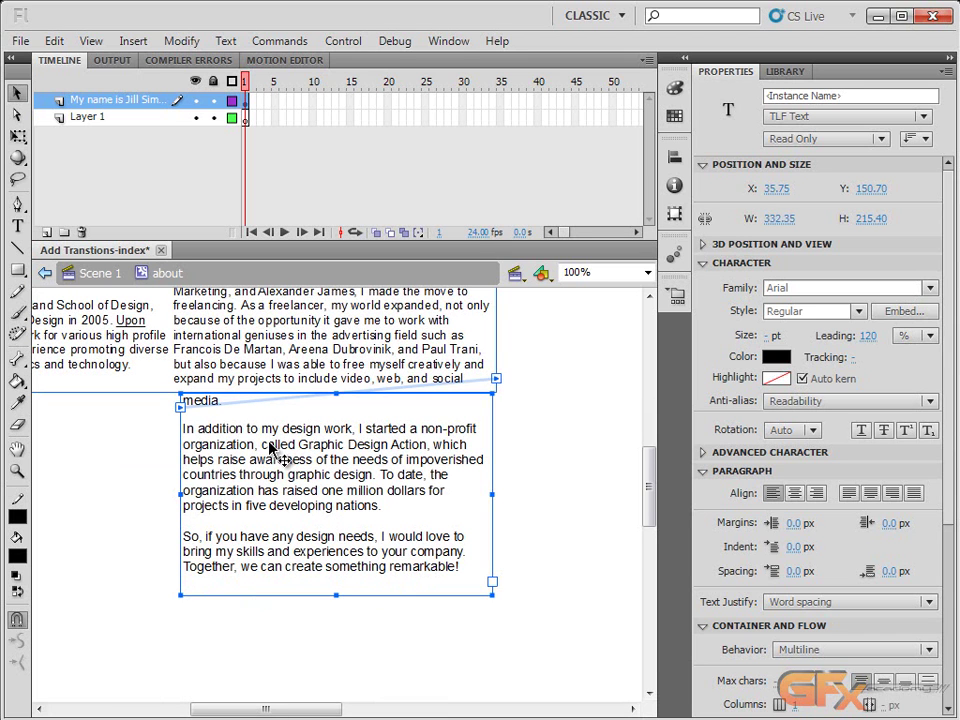
key(Left)
key(Left)
key(Left)
key(Left)
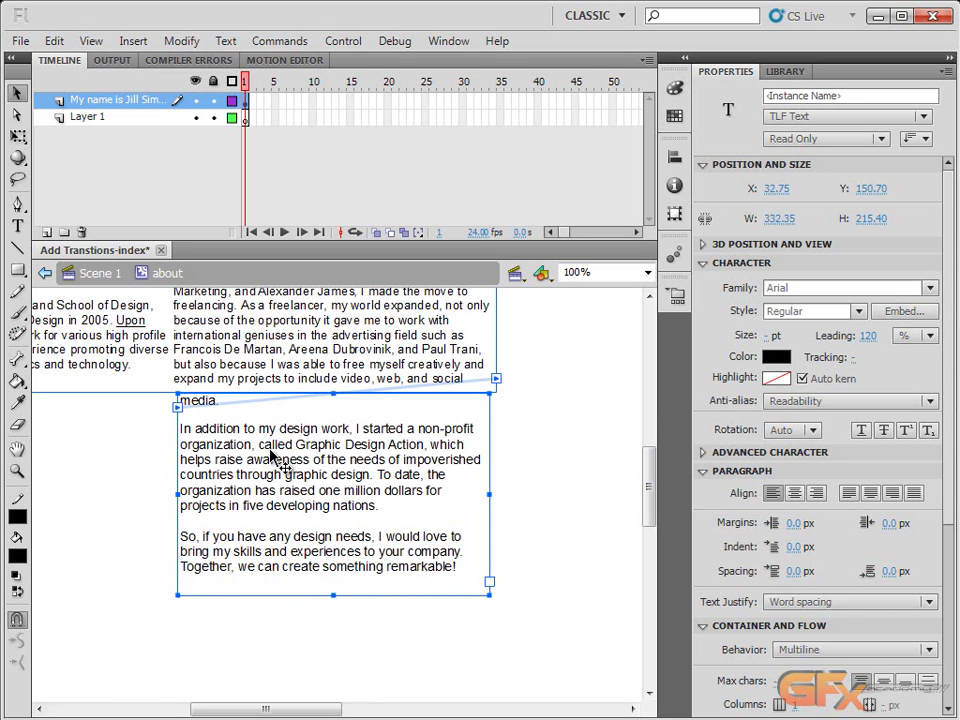
key(Up)
key(Up)
key(Up)
key(Up)
key(Up)
key(Left)
key(Up)
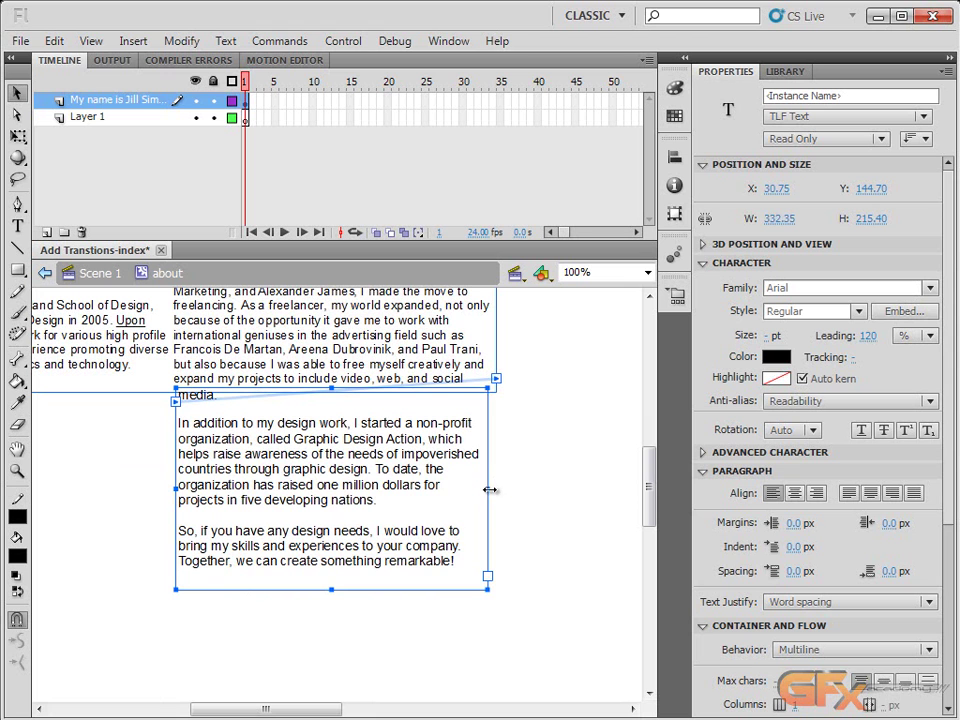
- Widen the lower text block to about 341 px to meet the upper block's right edge, and return to Scene 1
drag(497, 498, 499, 500)
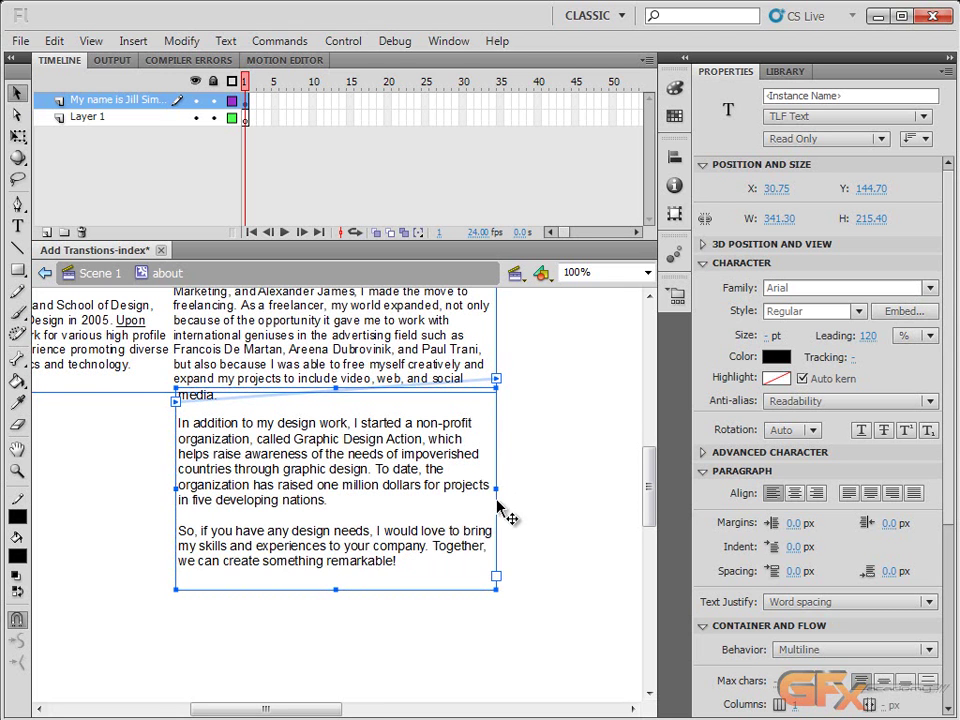
drag(257, 459, 355, 510)
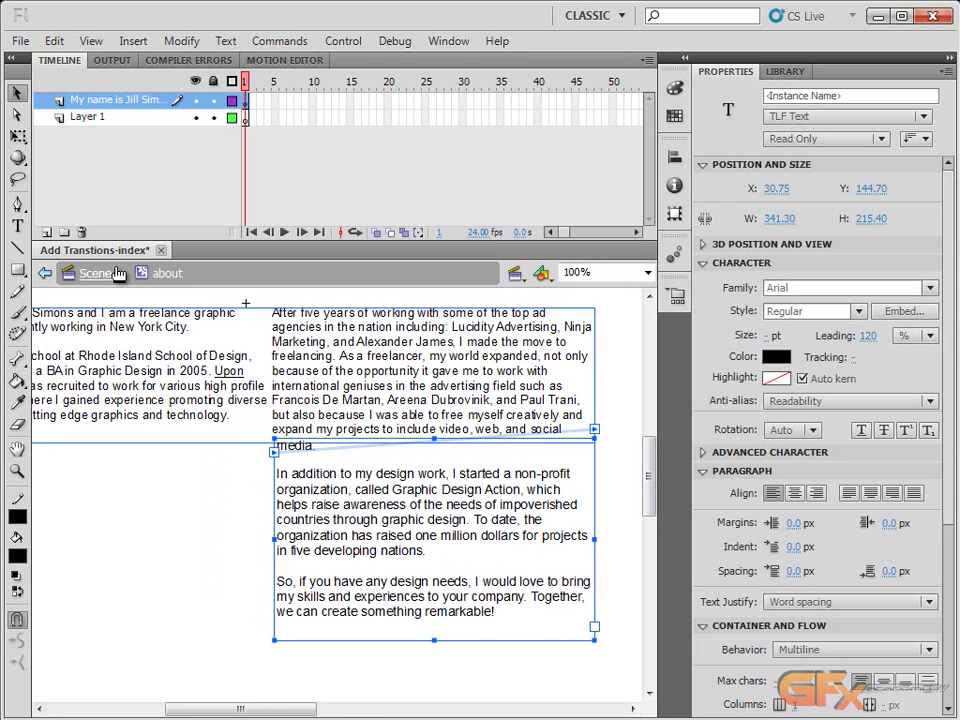
double_click(317, 454)
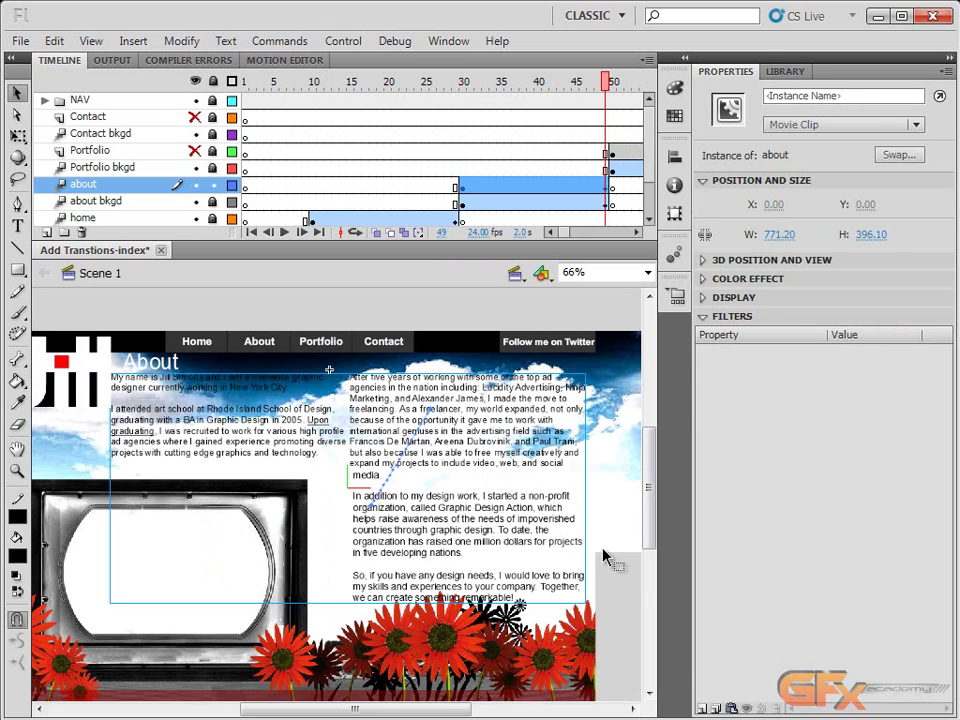
click(613, 581)
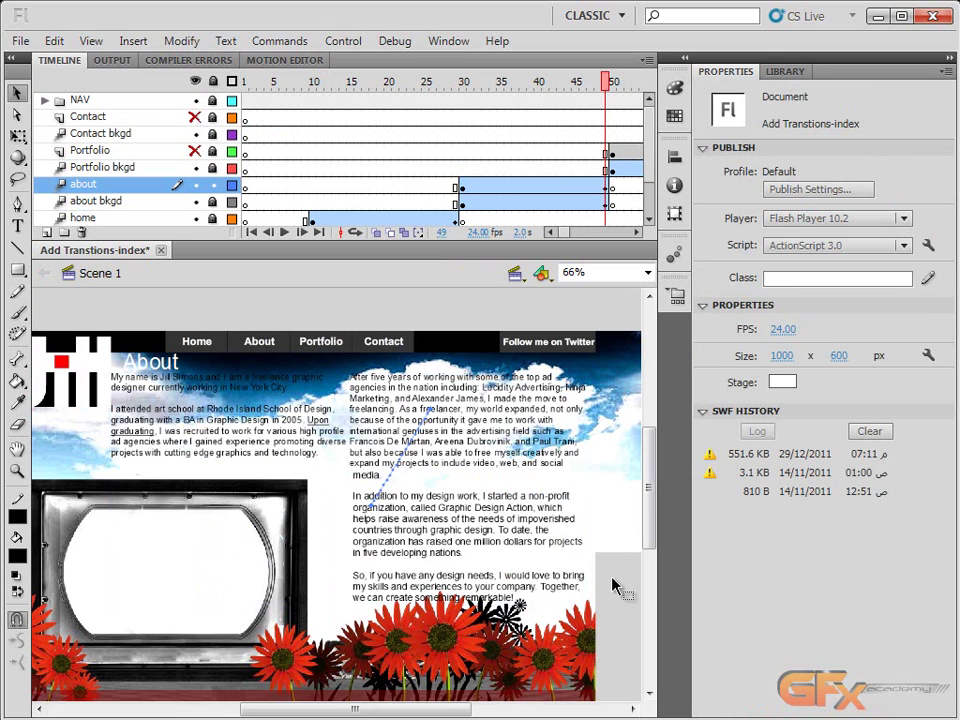
- Reopen the about movie clip and move the linked lower text block down to X 30.75, Y 167.70
click(268, 455)
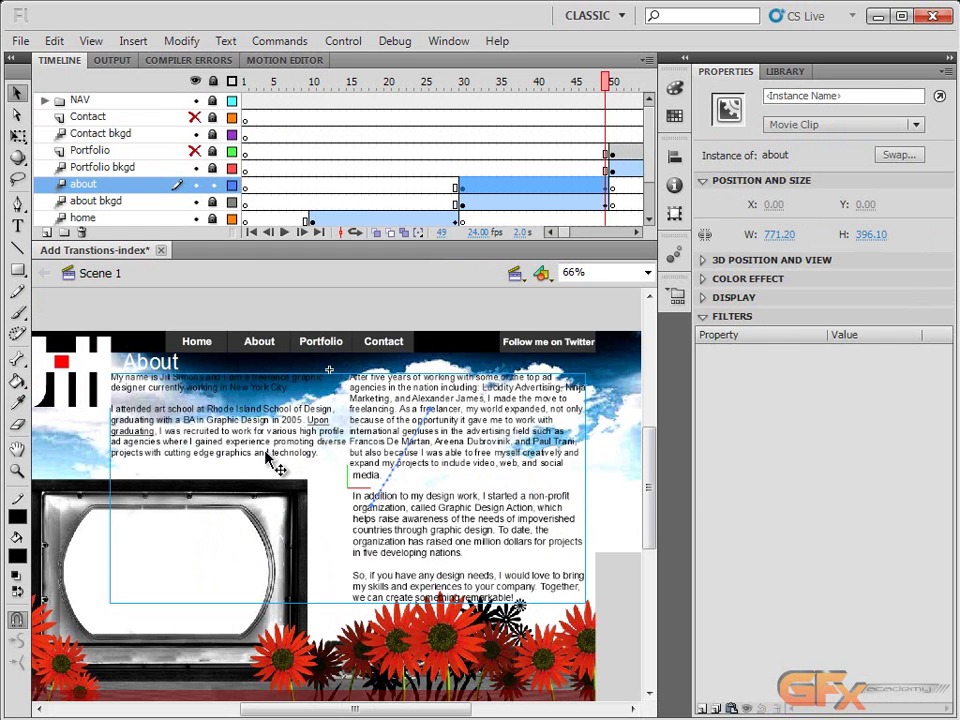
double_click(268, 455)
click(264, 441)
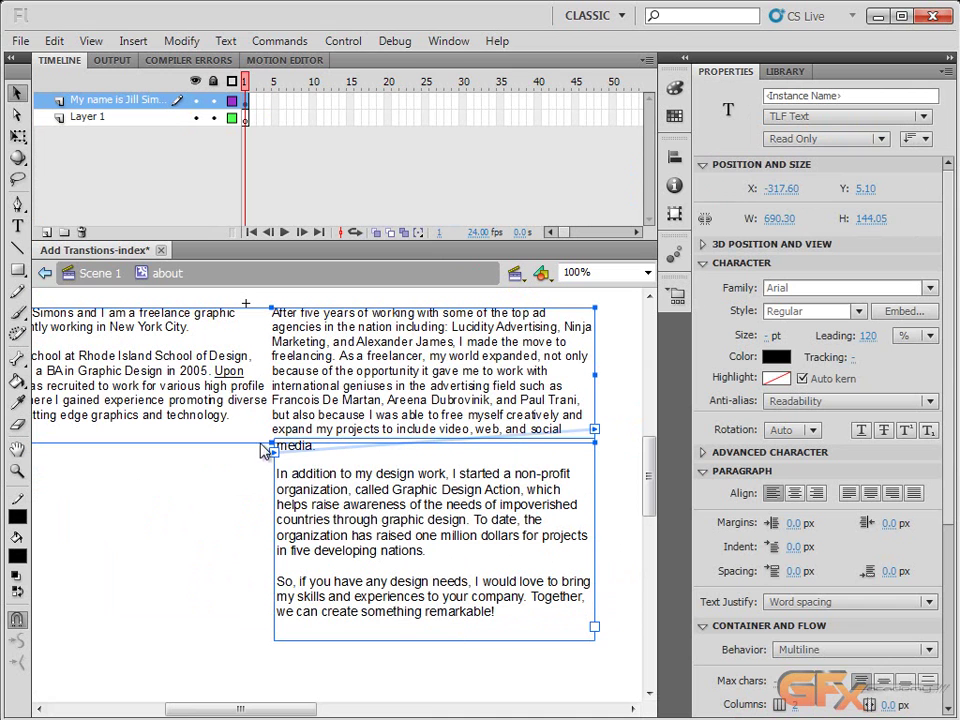
click(321, 491)
drag(321, 491, 311, 476)
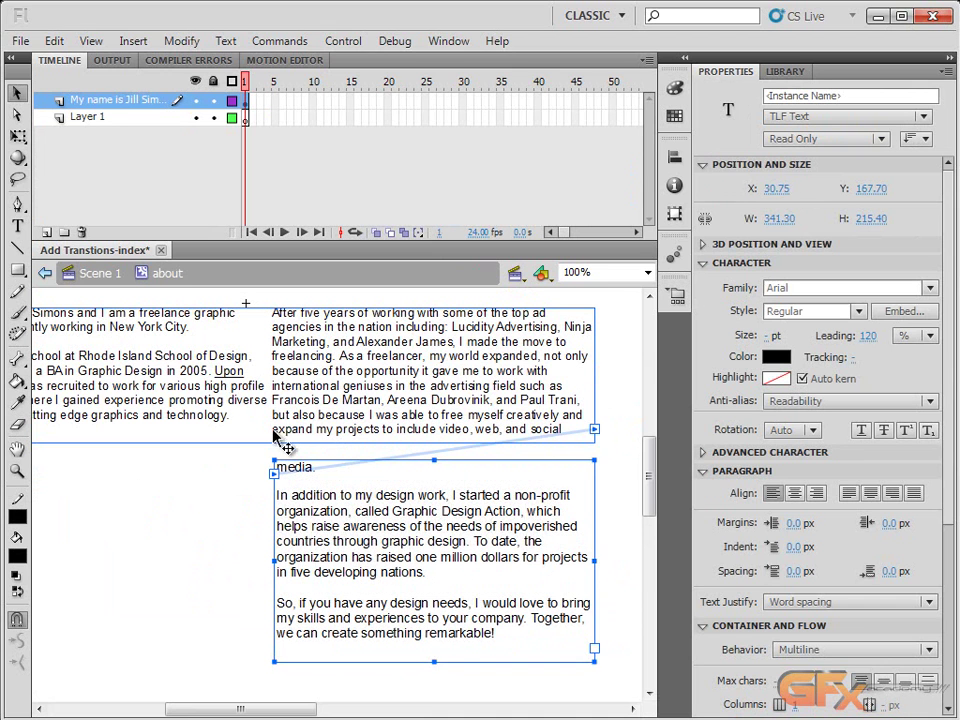
- Increase the upper two-column text block's height to about 153 px and return to Scene 1
click(305, 427)
drag(270, 442, 276, 456)
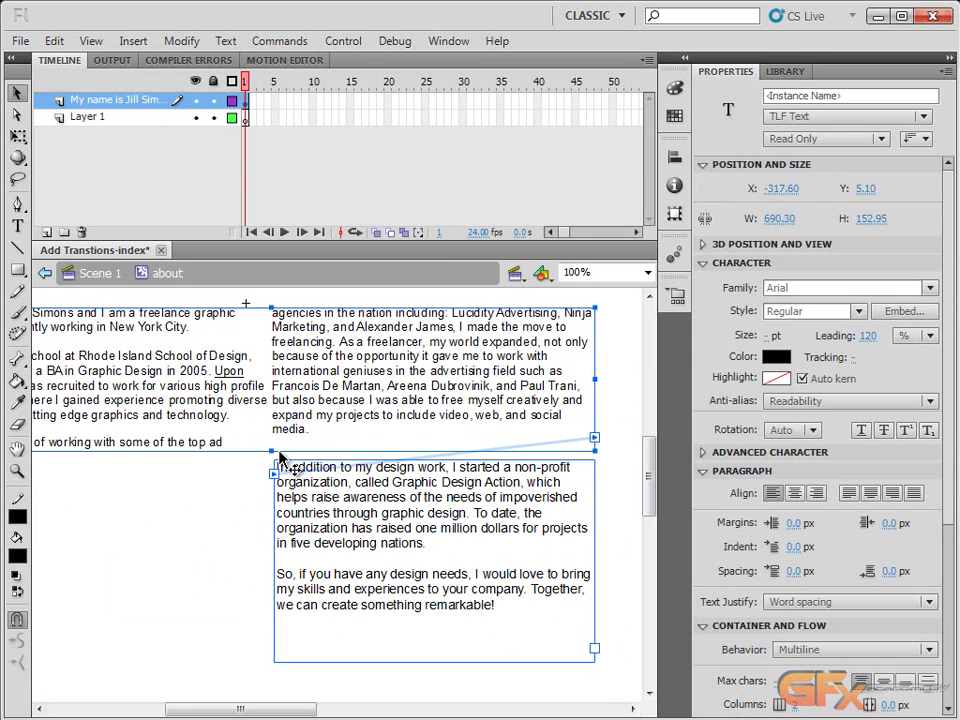
click(320, 484)
click(98, 273)
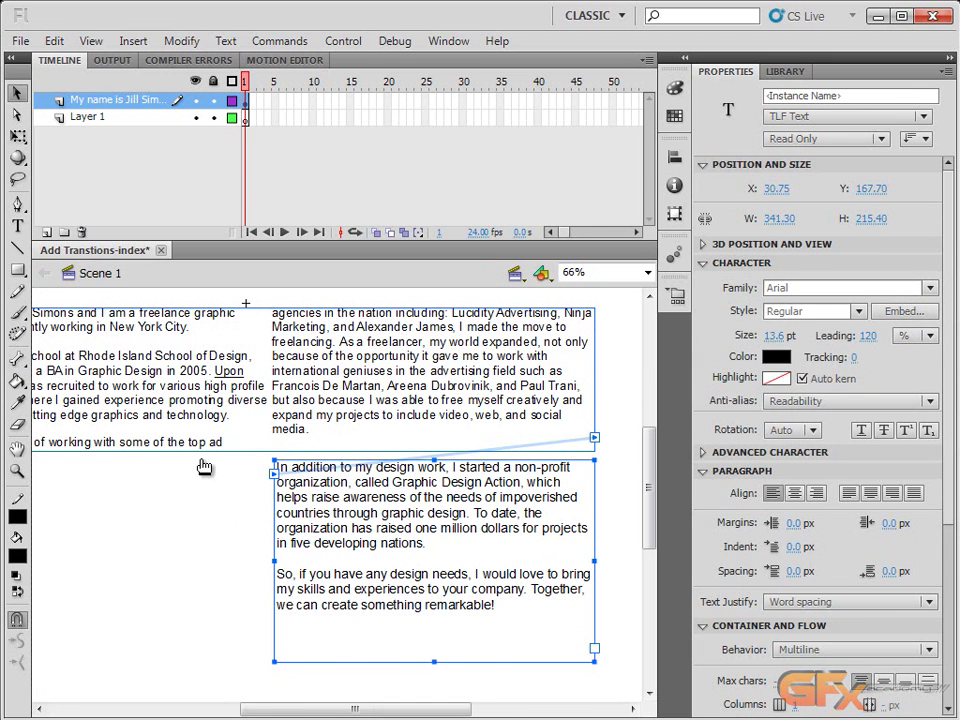
click(590, 484)
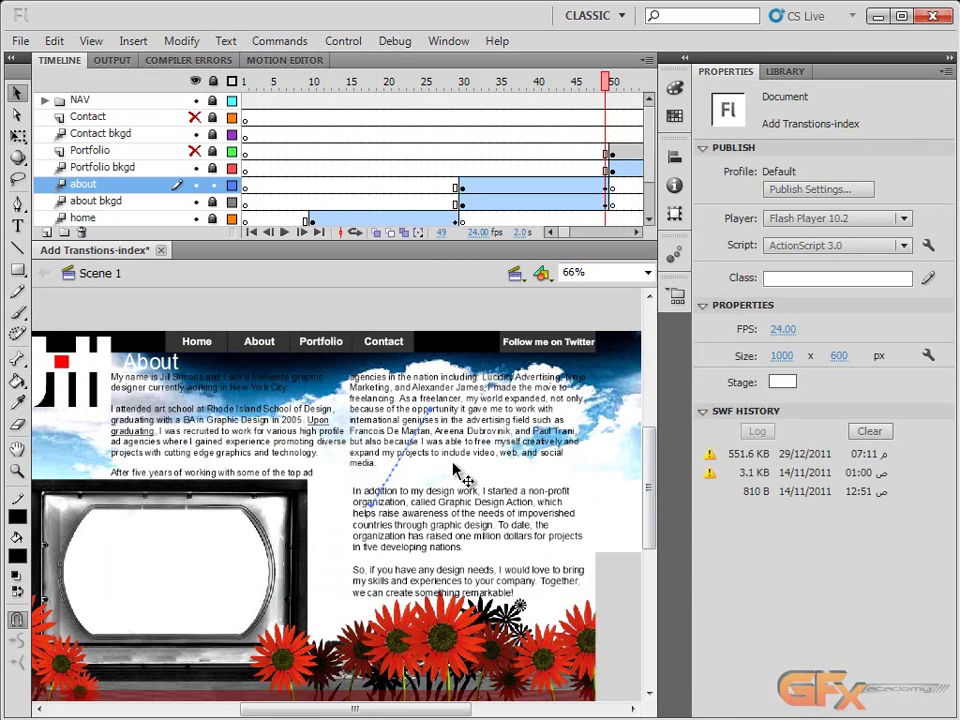
- Save the document and fit the whole stage in the window at frame 69
click(258, 463)
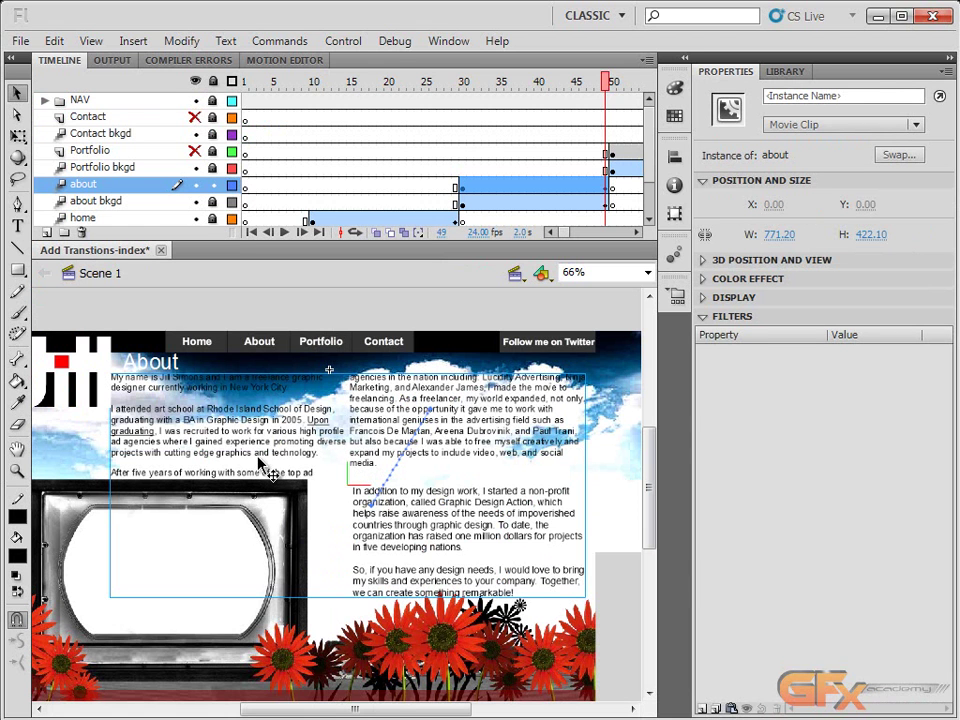
drag(241, 480, 278, 510)
click(434, 302)
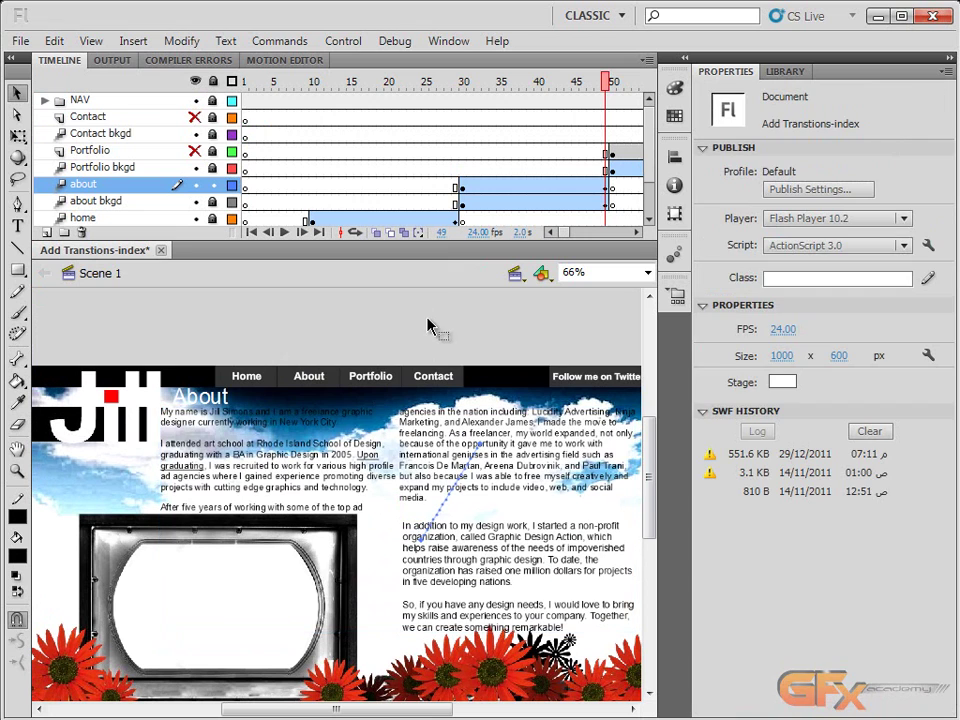
drag(305, 449, 257, 437)
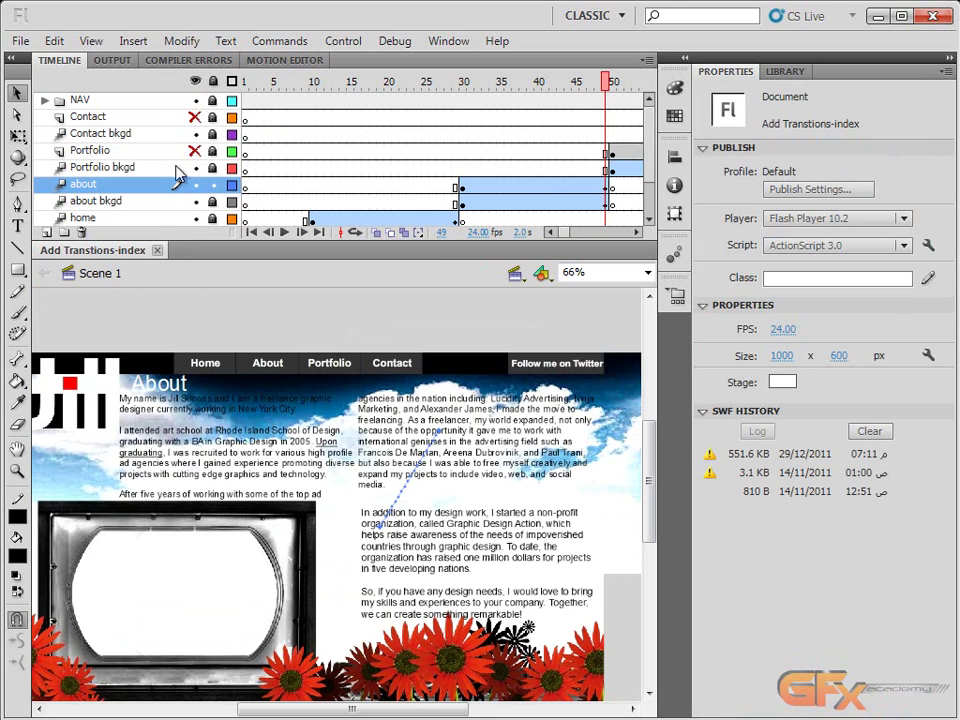
click(270, 84)
drag(270, 88, 308, 124)
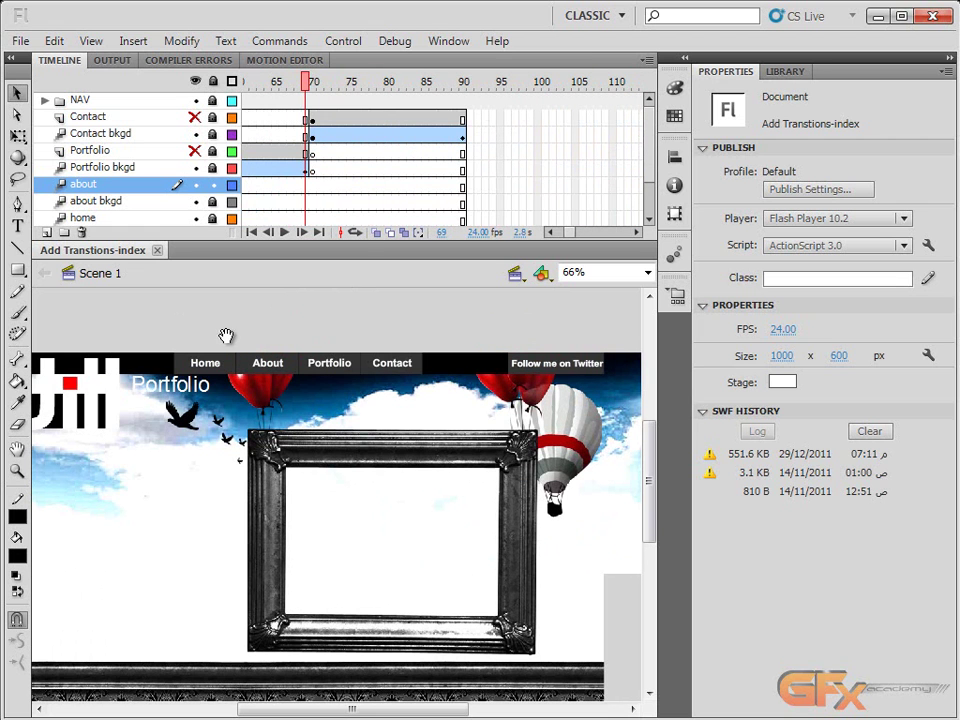
click(648, 273)
click(631, 288)
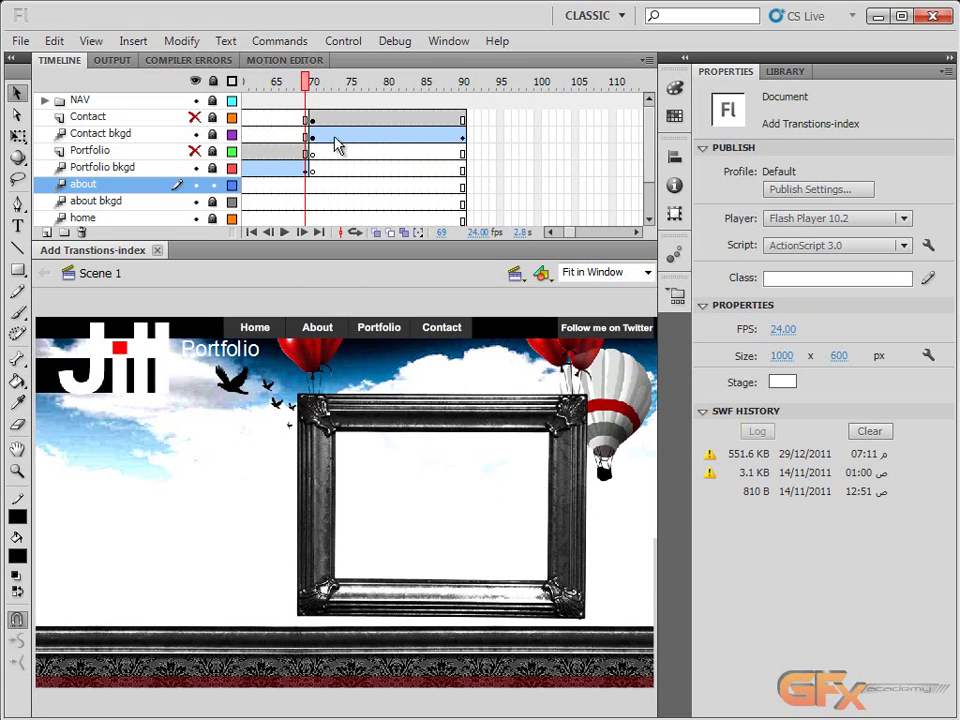
- Go to frame 50, lock the about layer, and reveal and unlock the Portfolio layer
click(563, 233)
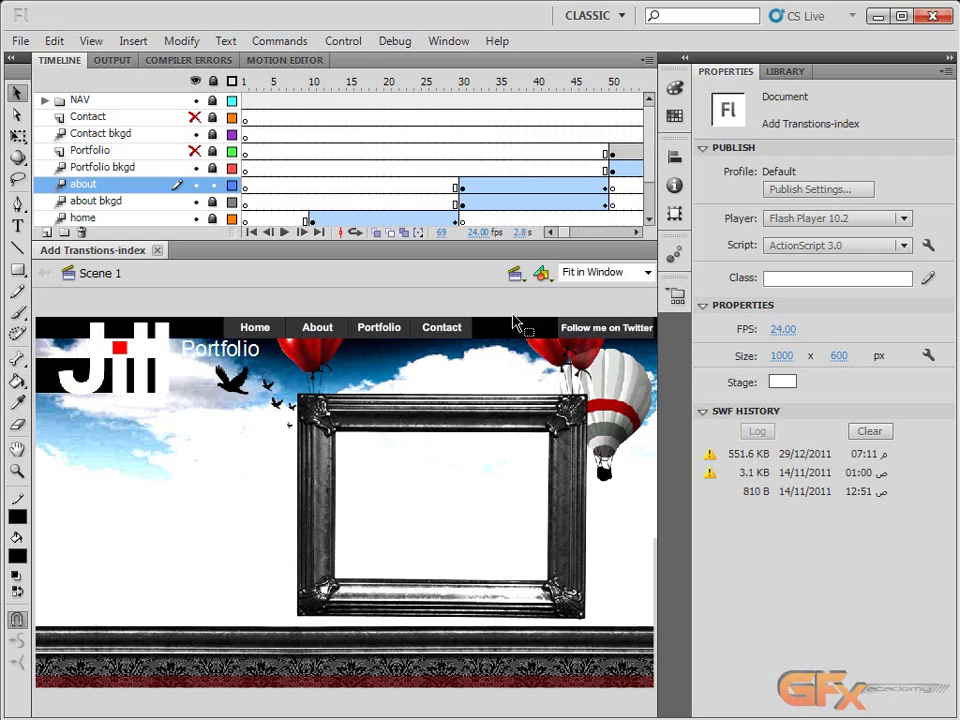
drag(306, 88, 618, 100)
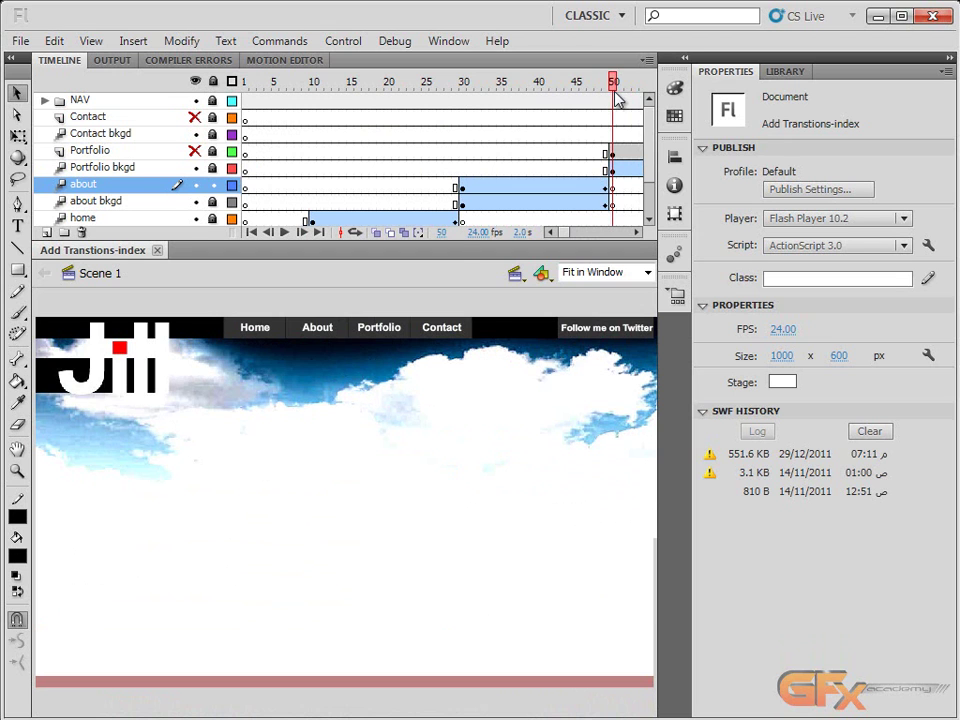
click(636, 232)
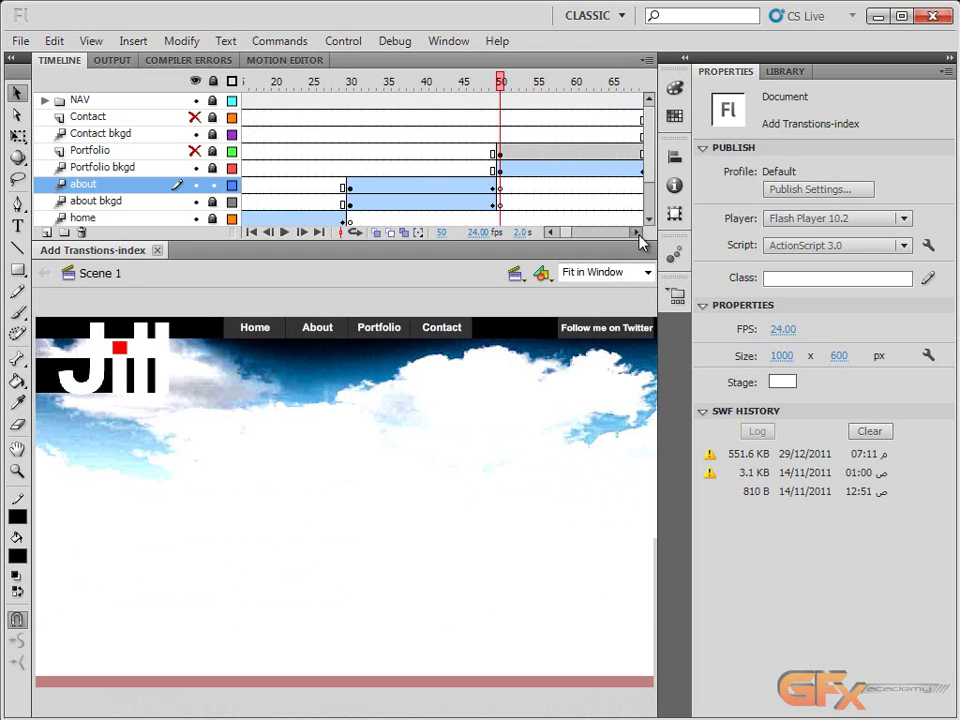
click(211, 186)
click(195, 151)
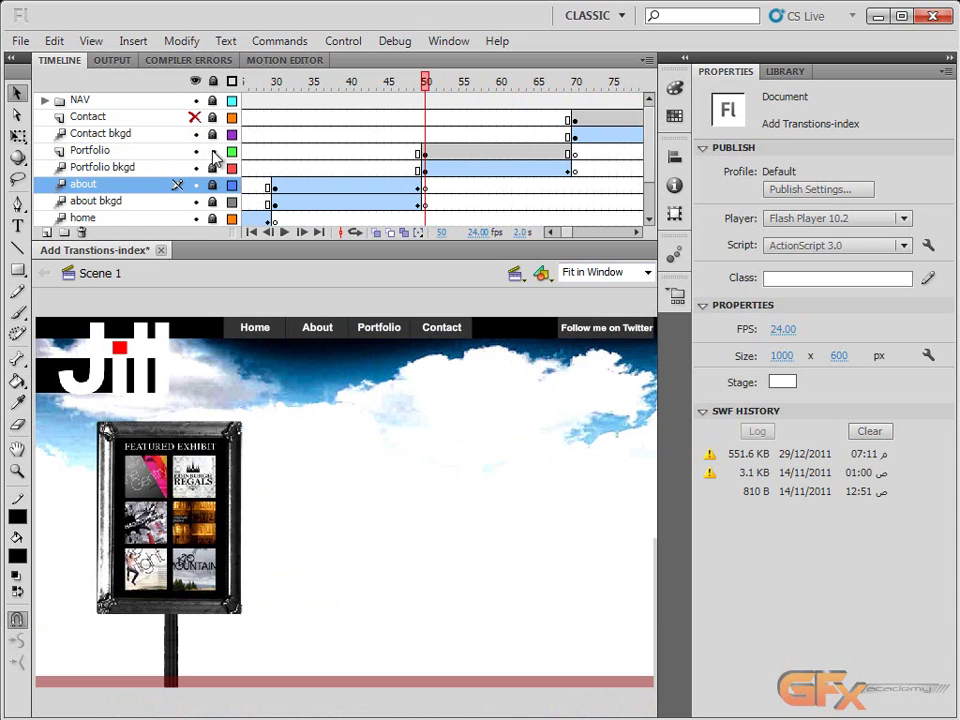
click(182, 152)
- Apply the custom 3d Rotation motion preset to the Portfolio movie clip starting at frame 50
click(208, 512)
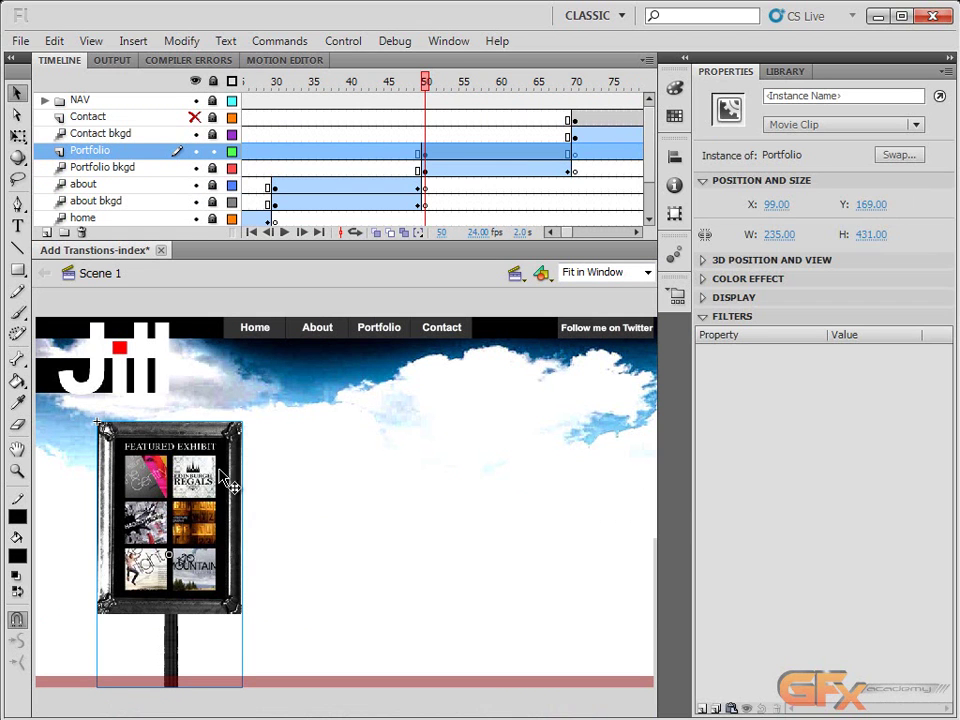
click(428, 158)
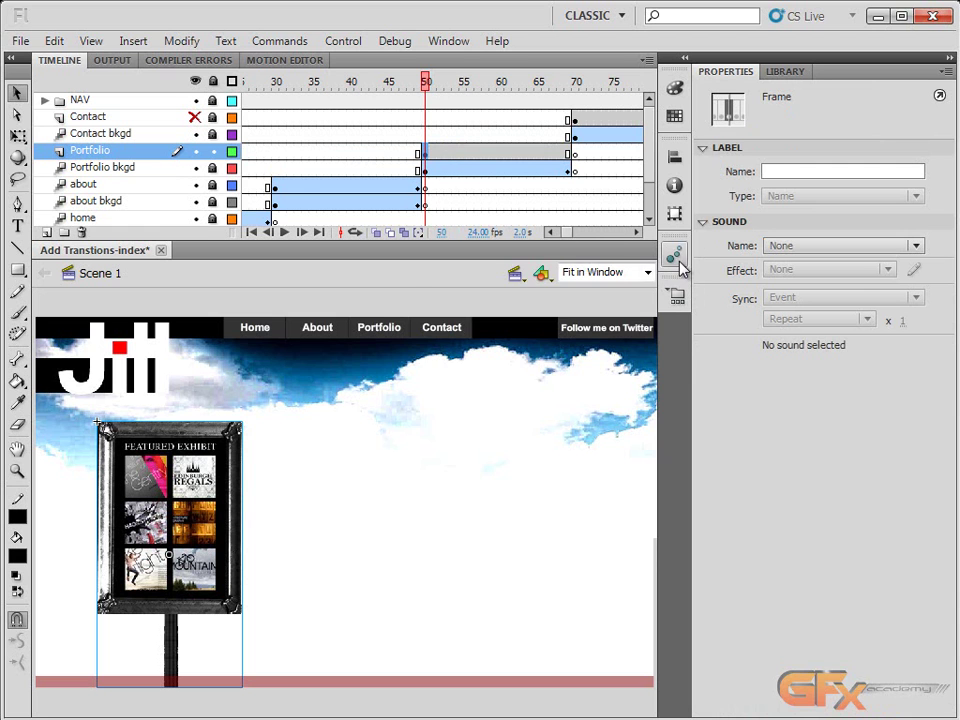
click(674, 297)
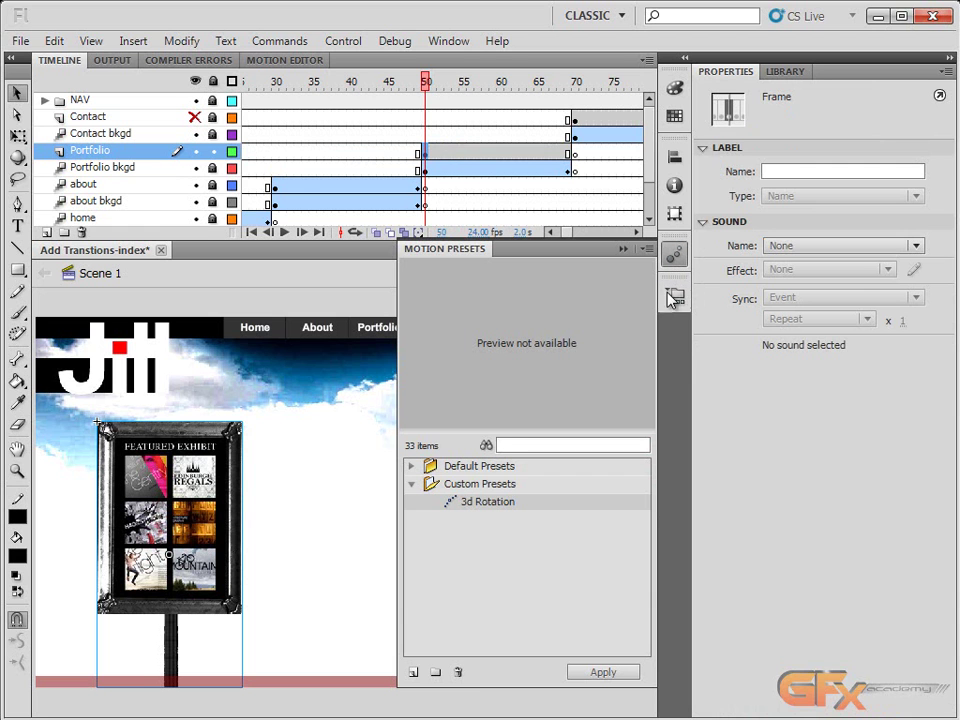
click(601, 673)
mouse_move(428, 88)
mouse_down()
mouse_move(576, 88)
mouse_move(428, 105)
mouse_up()
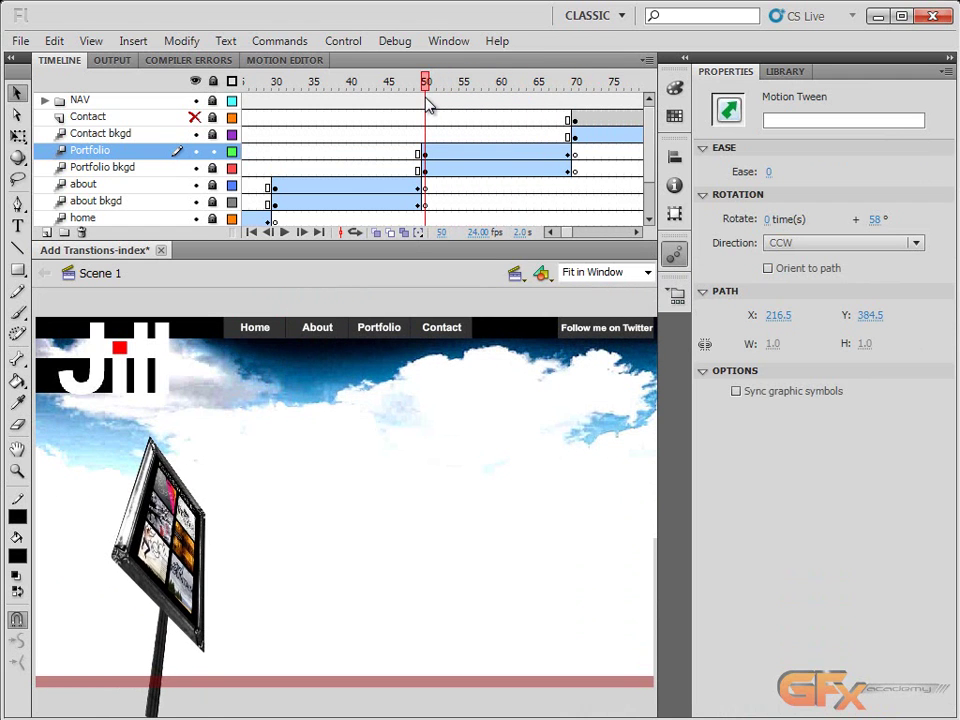
- At frame 50, move the Portfolio sign to the stage's left edge, rotate it with the 3D Rotation tool, and scrub the tween
click(160, 572)
drag(160, 572, 97, 558)
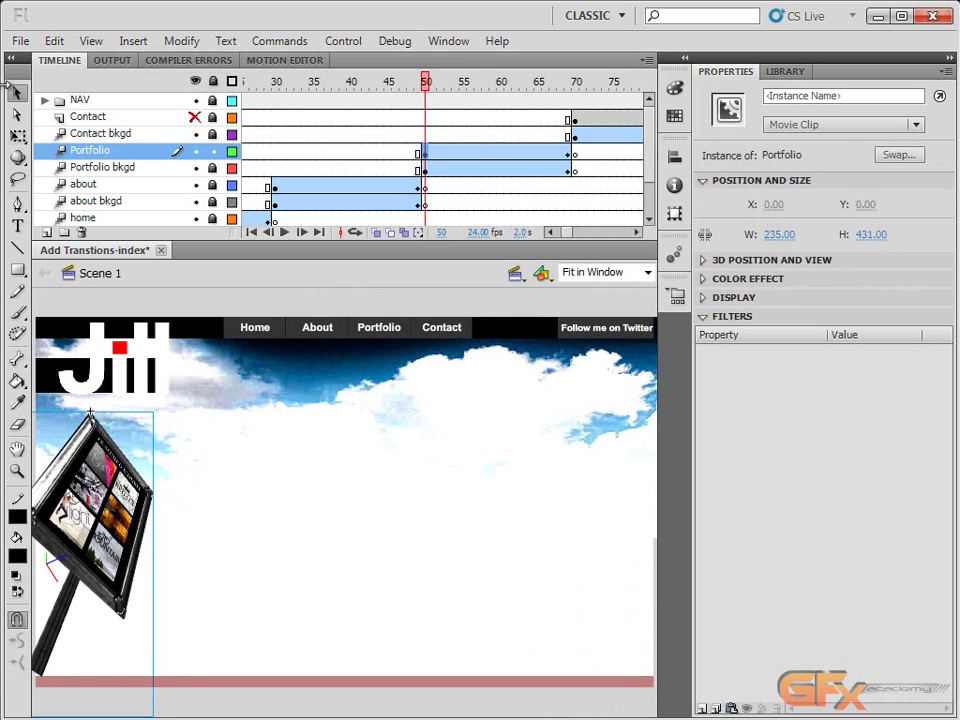
click(17, 157)
mouse_move(80, 526)
mouse_down()
mouse_move(66, 526)
mouse_move(78, 527)
mouse_up()
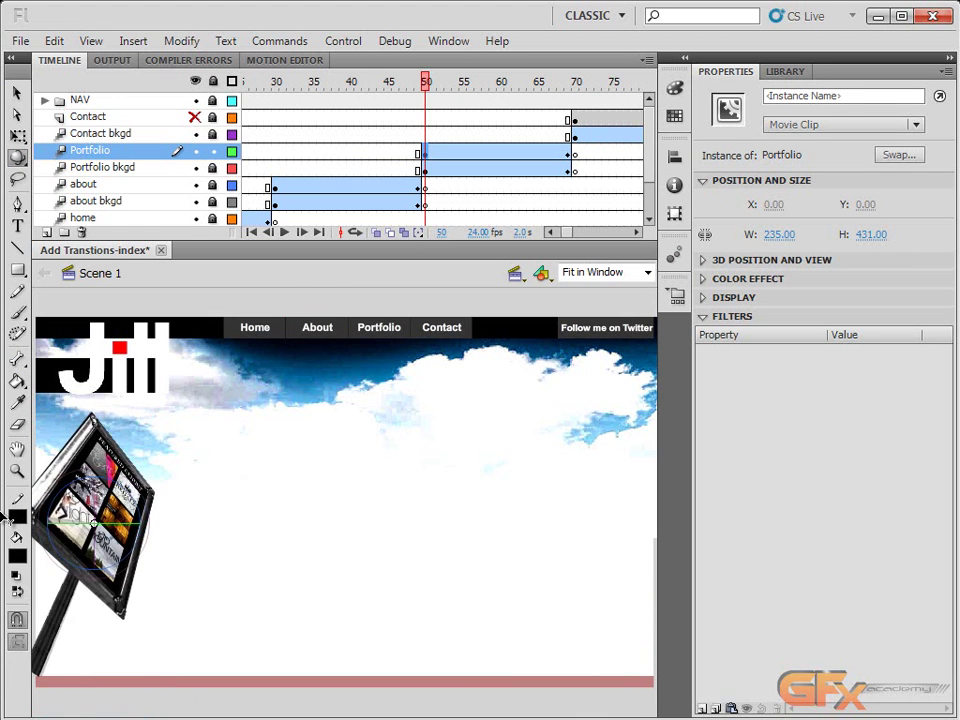
drag(45, 527, 44, 557)
drag(432, 90, 467, 90)
click(470, 150)
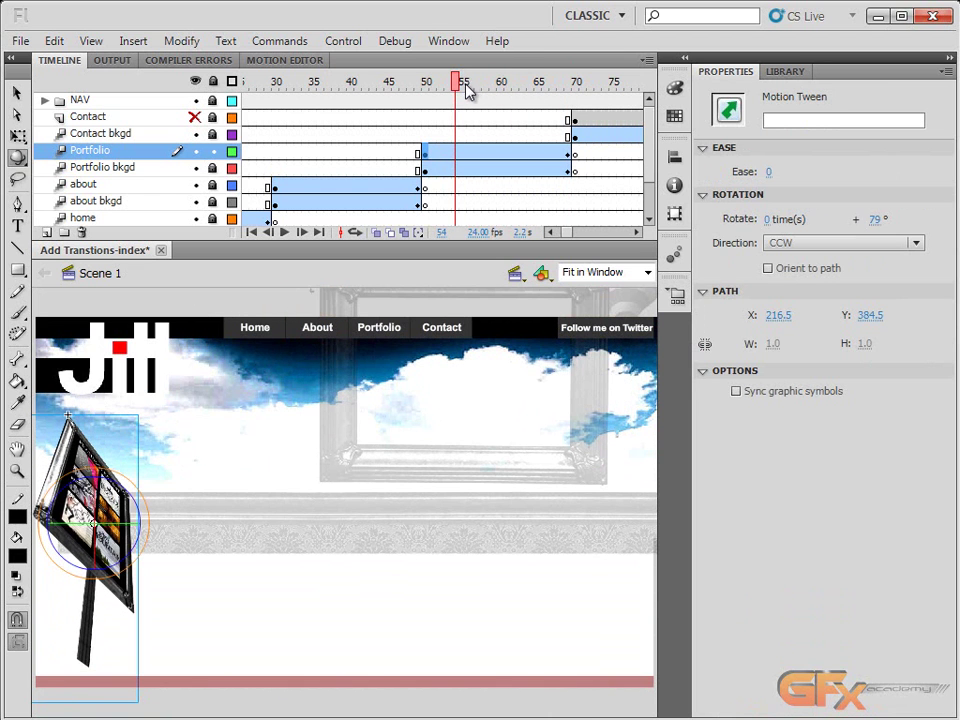
click(17, 92)
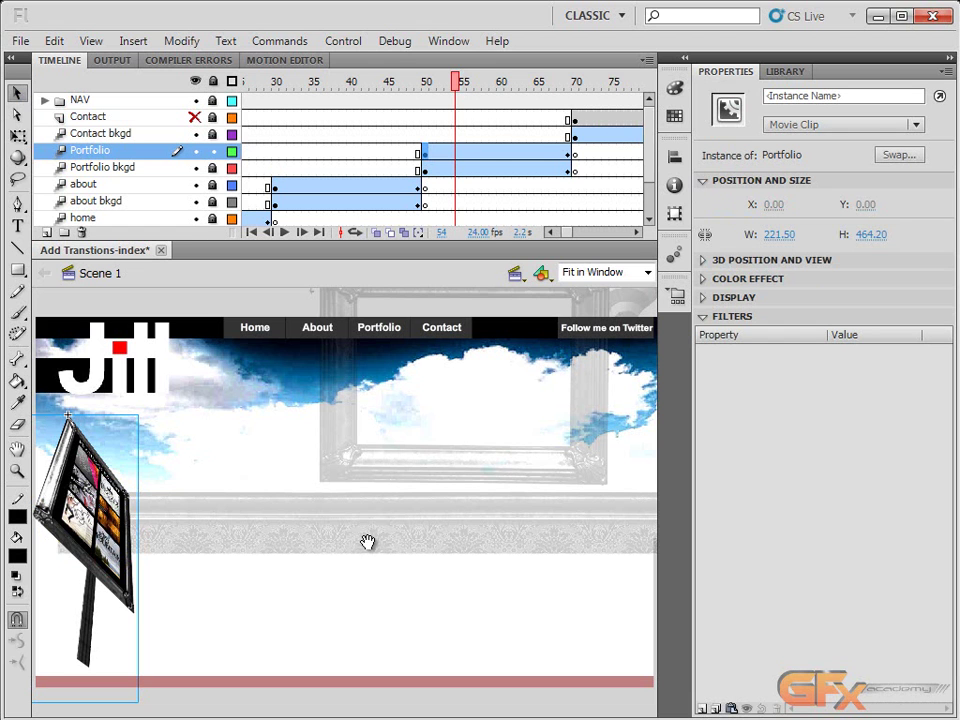
- At frame 70, lock Portfolio, reveal and unlock the Contact layer, and apply the custom 3d Rotation preset to the contact form
drag(445, 80, 575, 86)
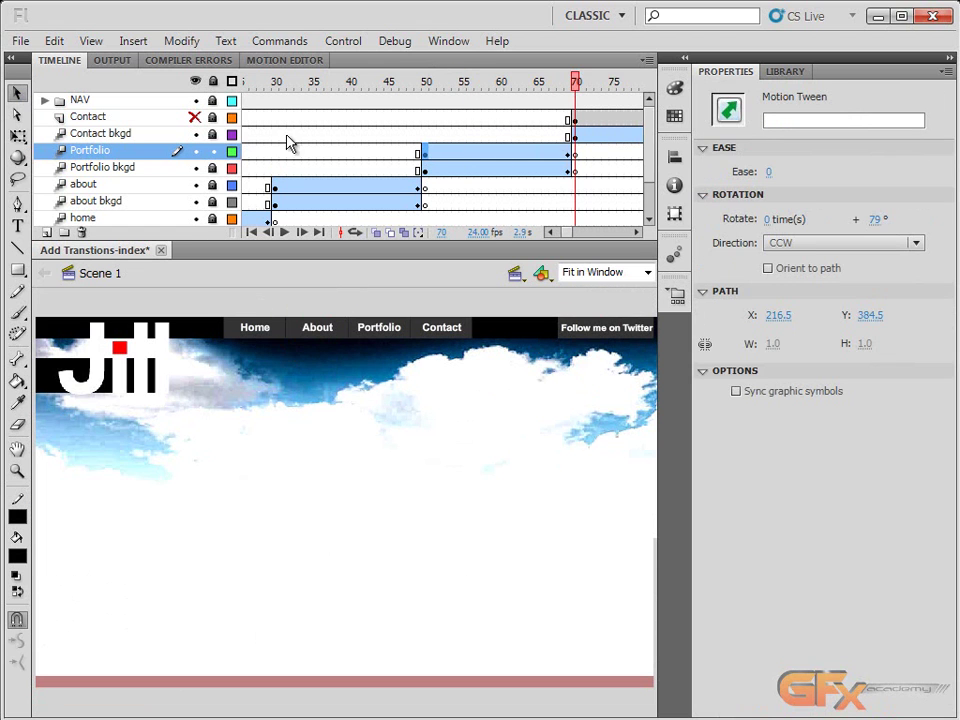
click(196, 117)
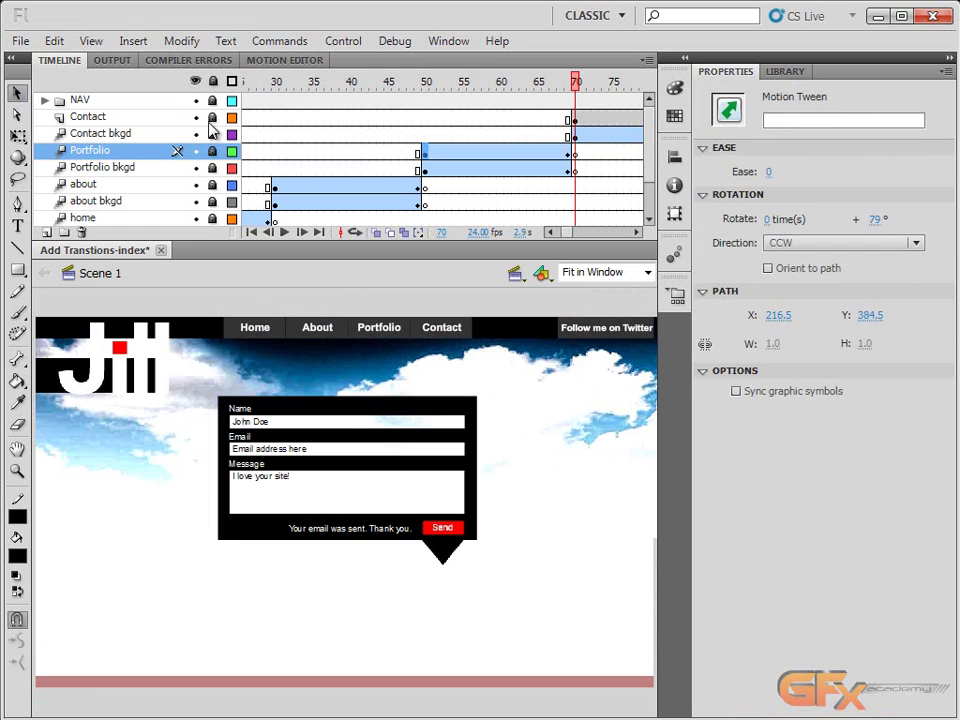
click(578, 119)
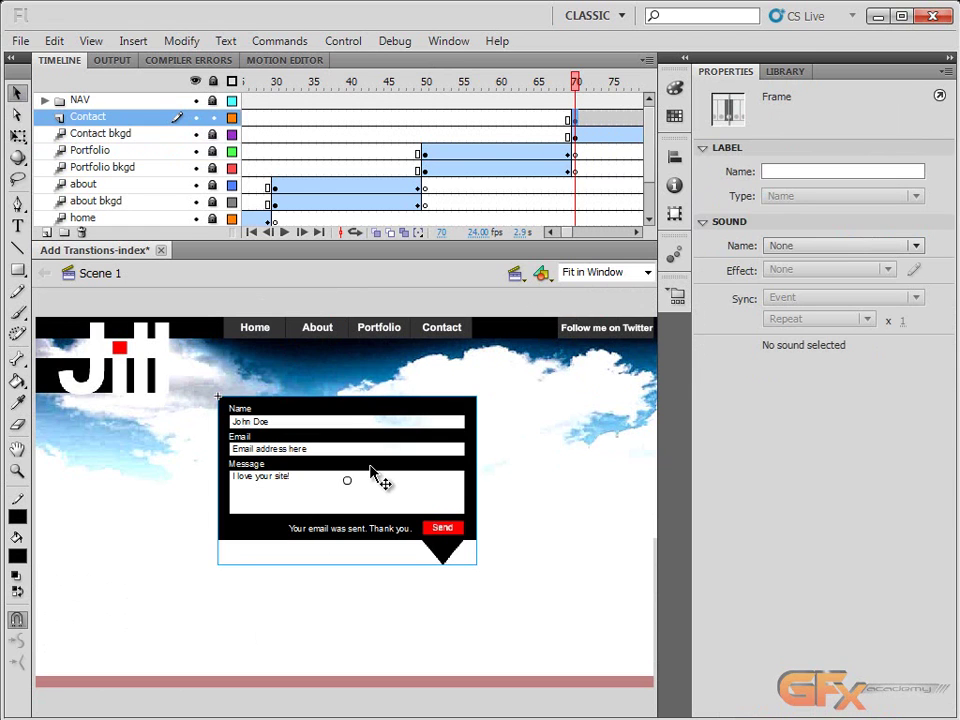
click(675, 254)
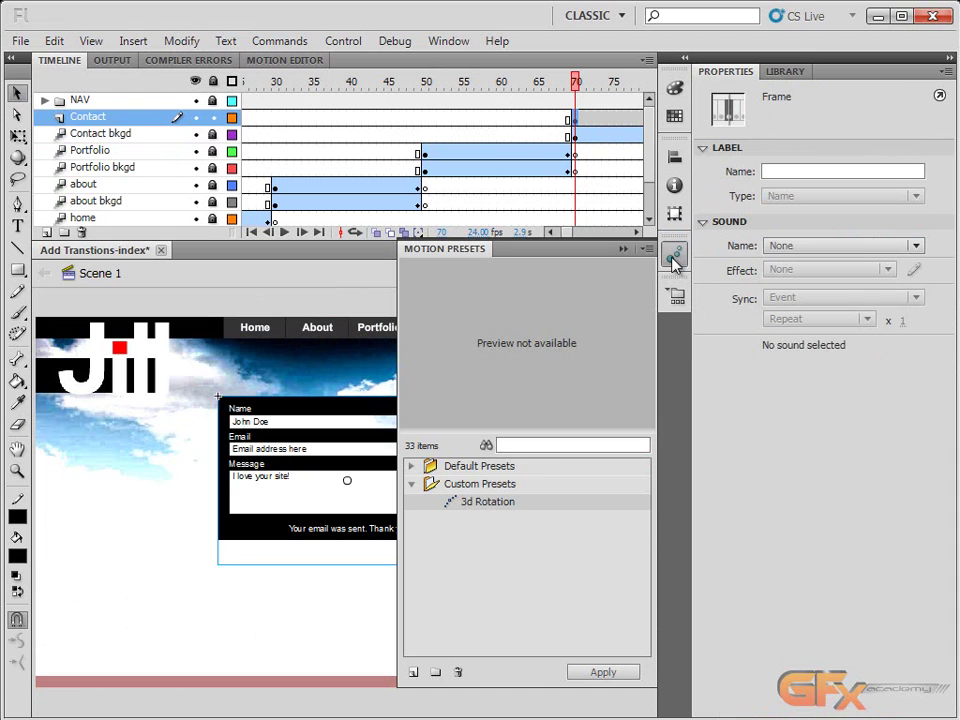
click(588, 674)
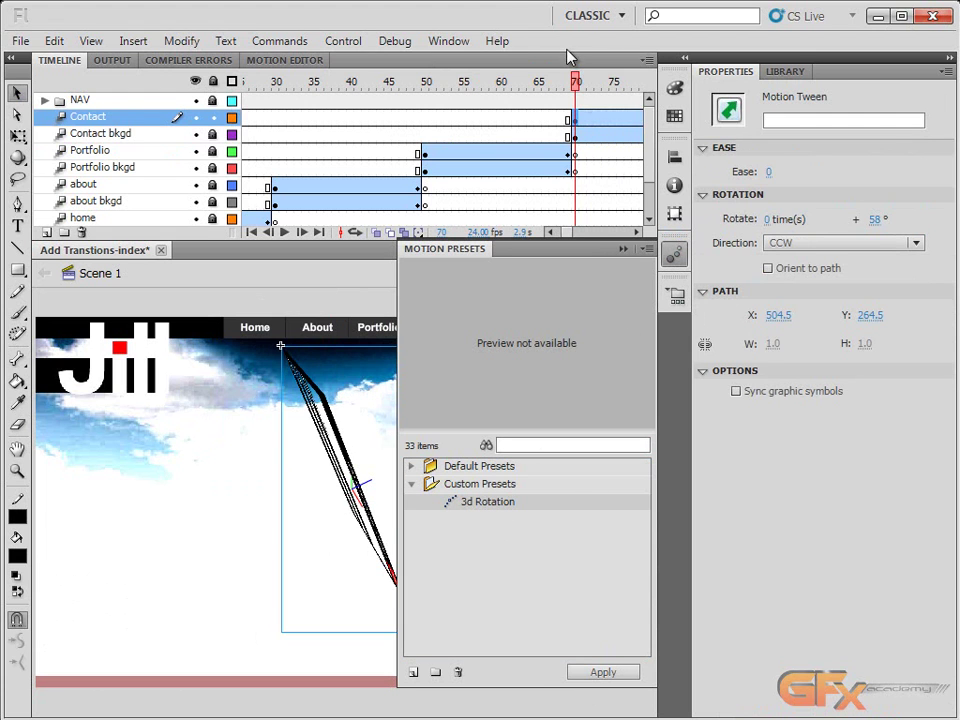
- Extend the Contact layer's motion tween to frame 90 and save the document
click(639, 233)
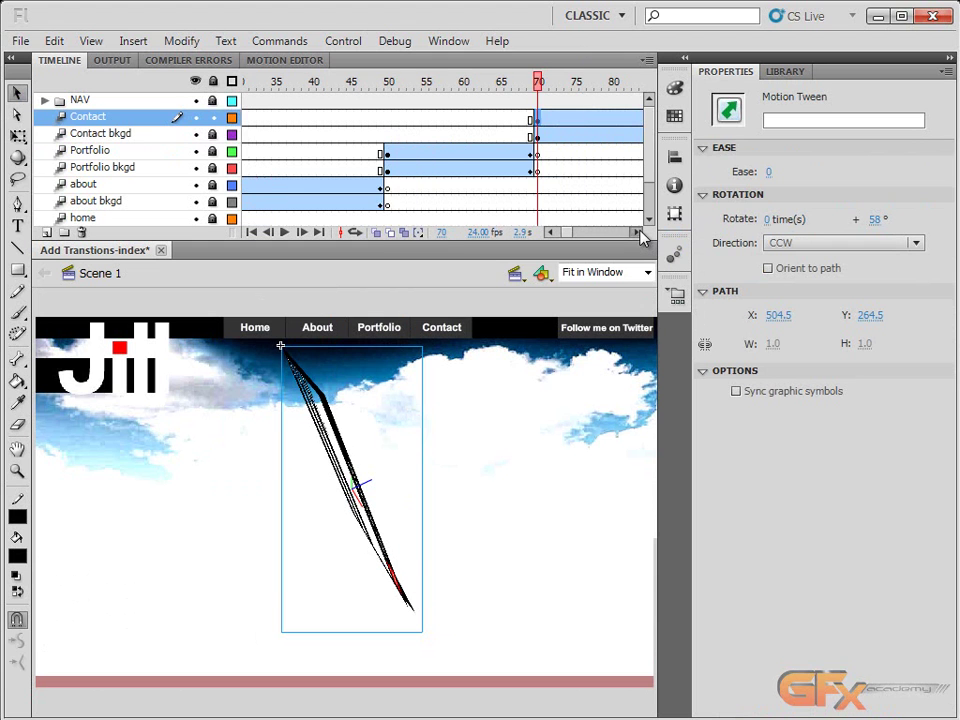
drag(427, 84, 576, 96)
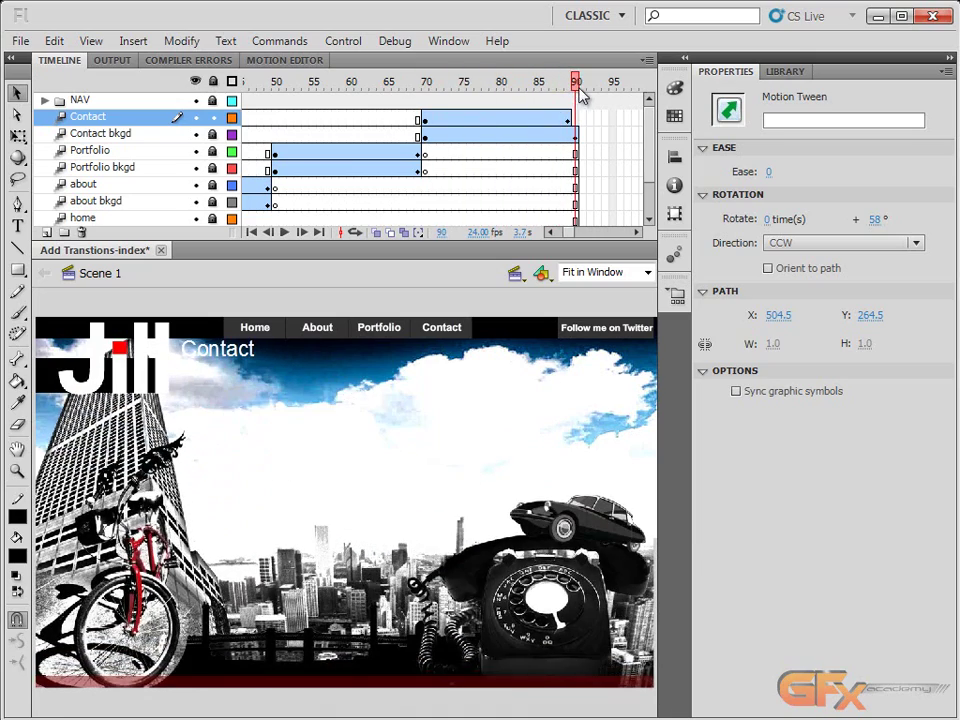
click(570, 118)
- Play the full timeline from frame 1 to review all page transitions, and rewind to the first frame
drag(577, 117, 240, 113)
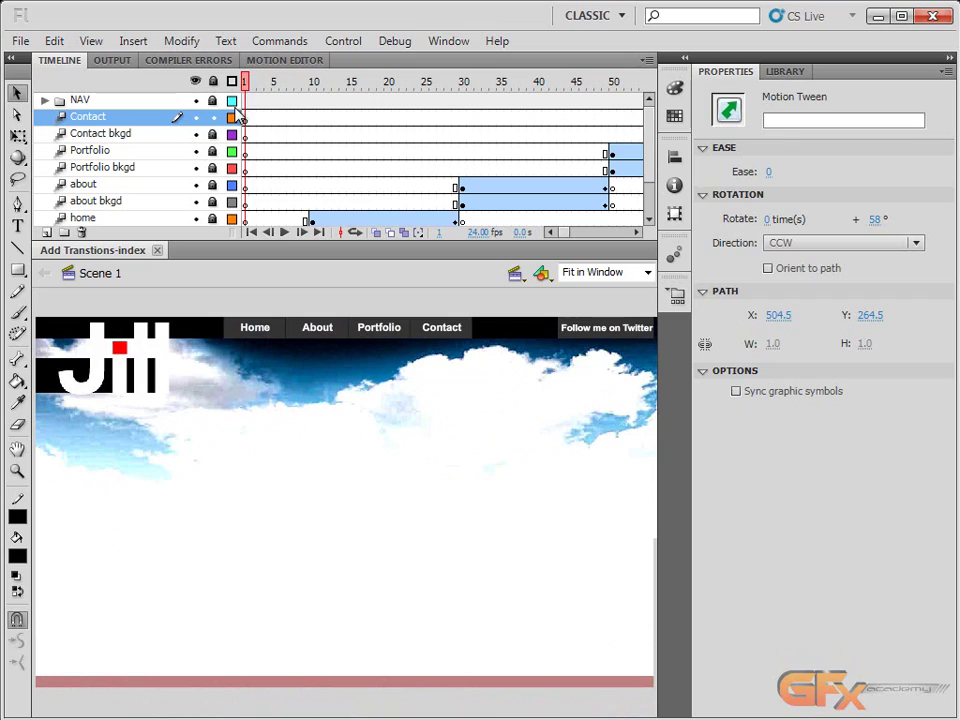
click(286, 232)
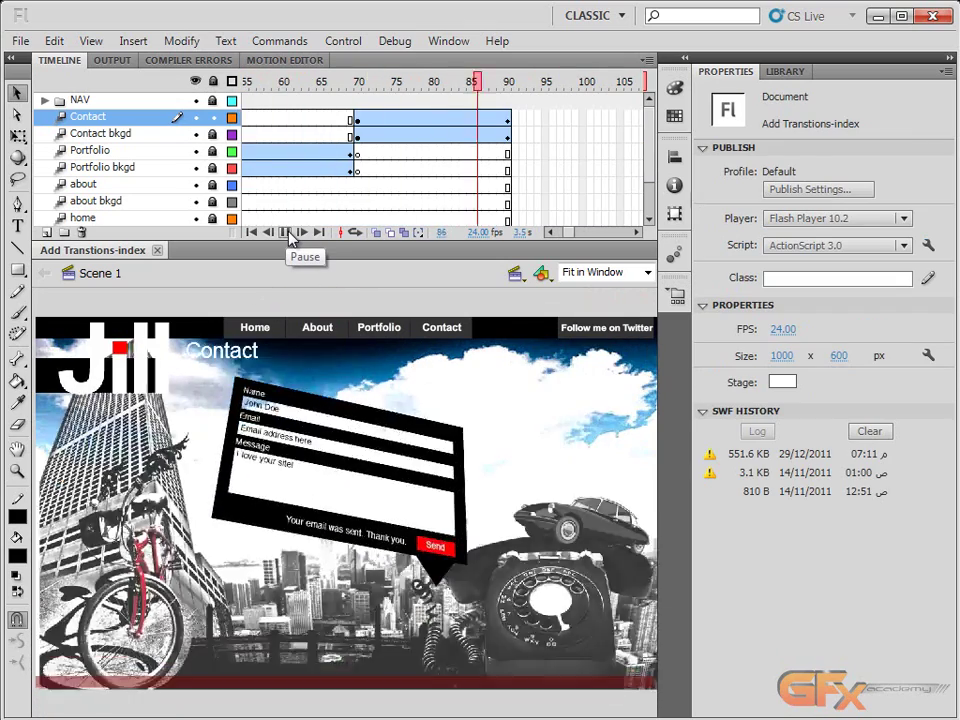
click(251, 232)
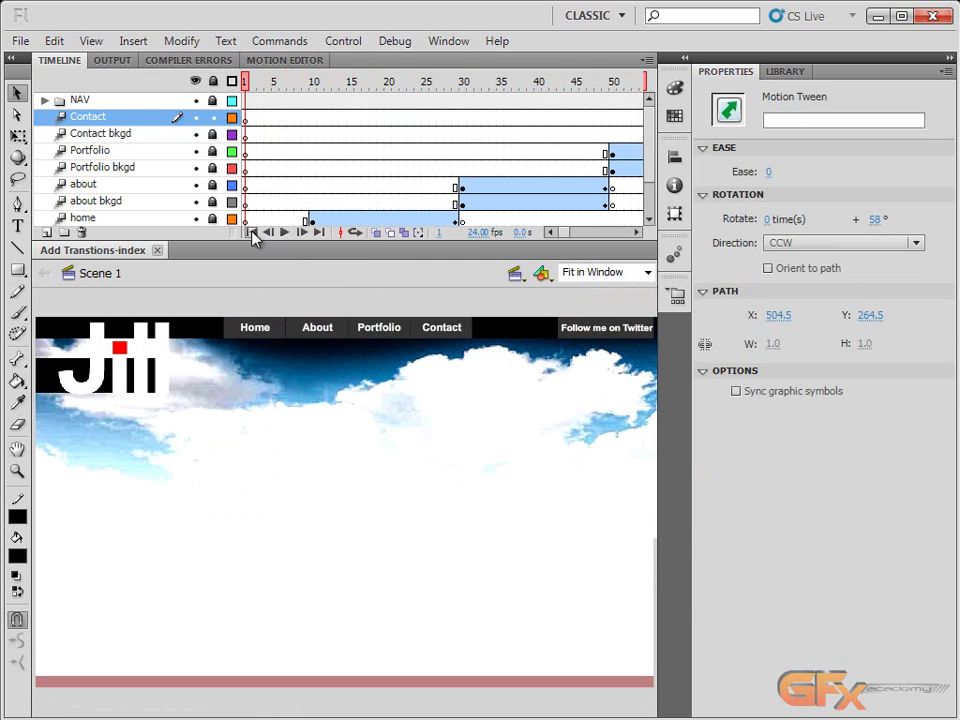